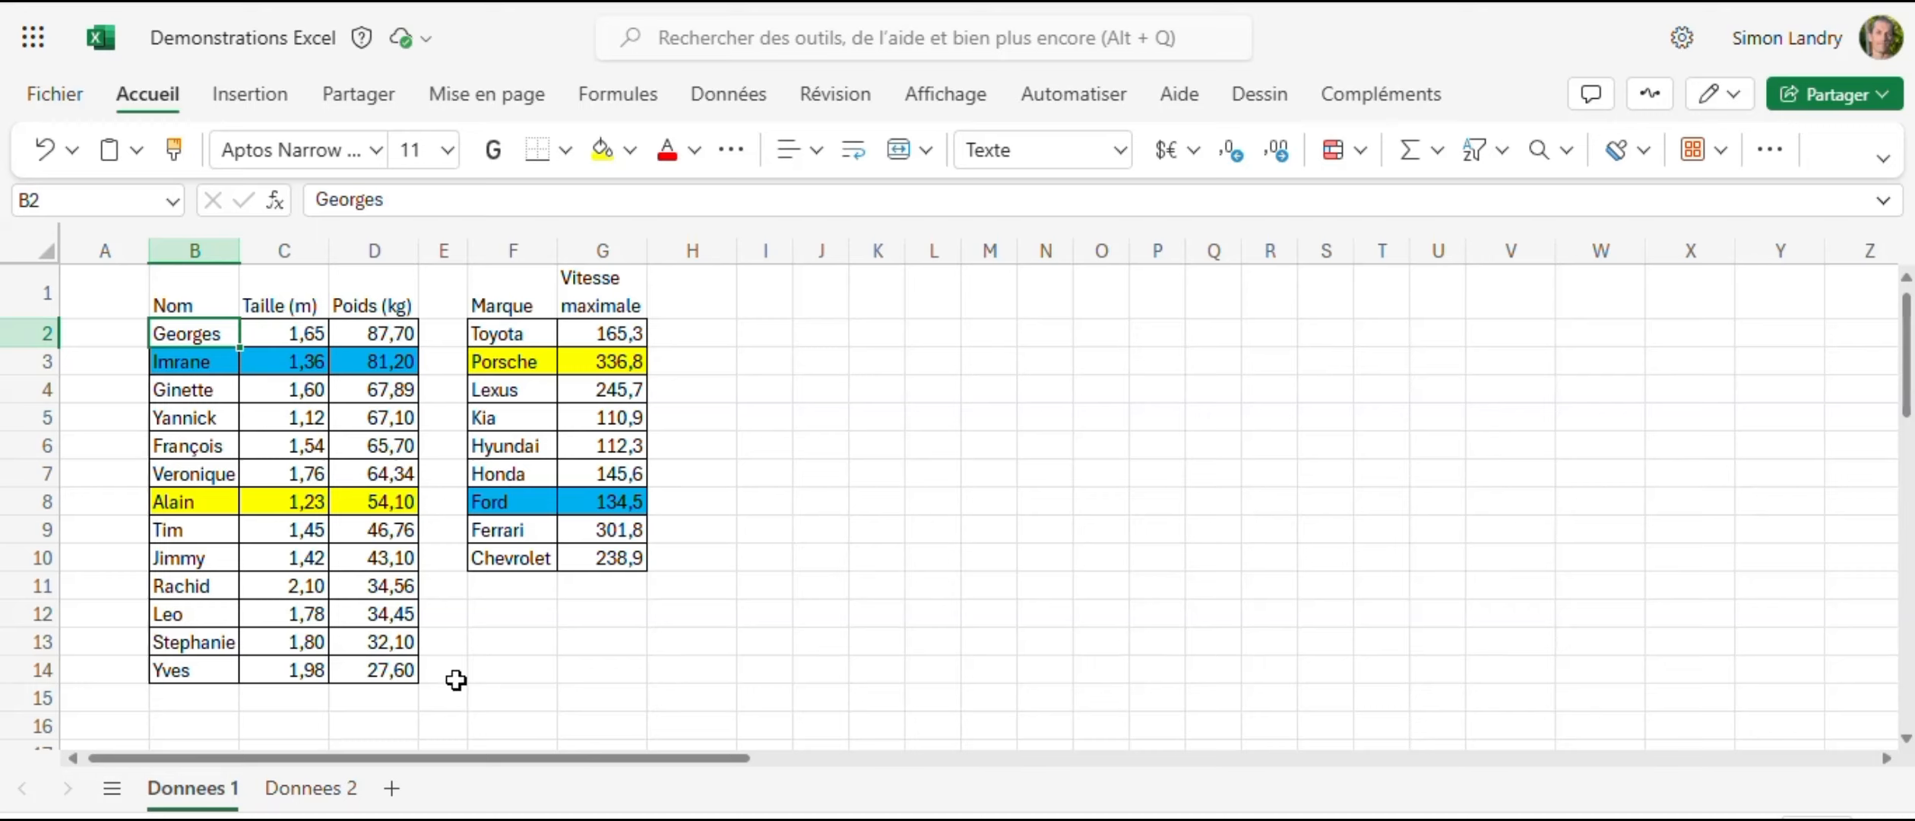
- Sort the people table by Taille (m) in ascending order, expanding the selection to include the neighbouring columns
left_click_drag(304, 334, 306, 667)
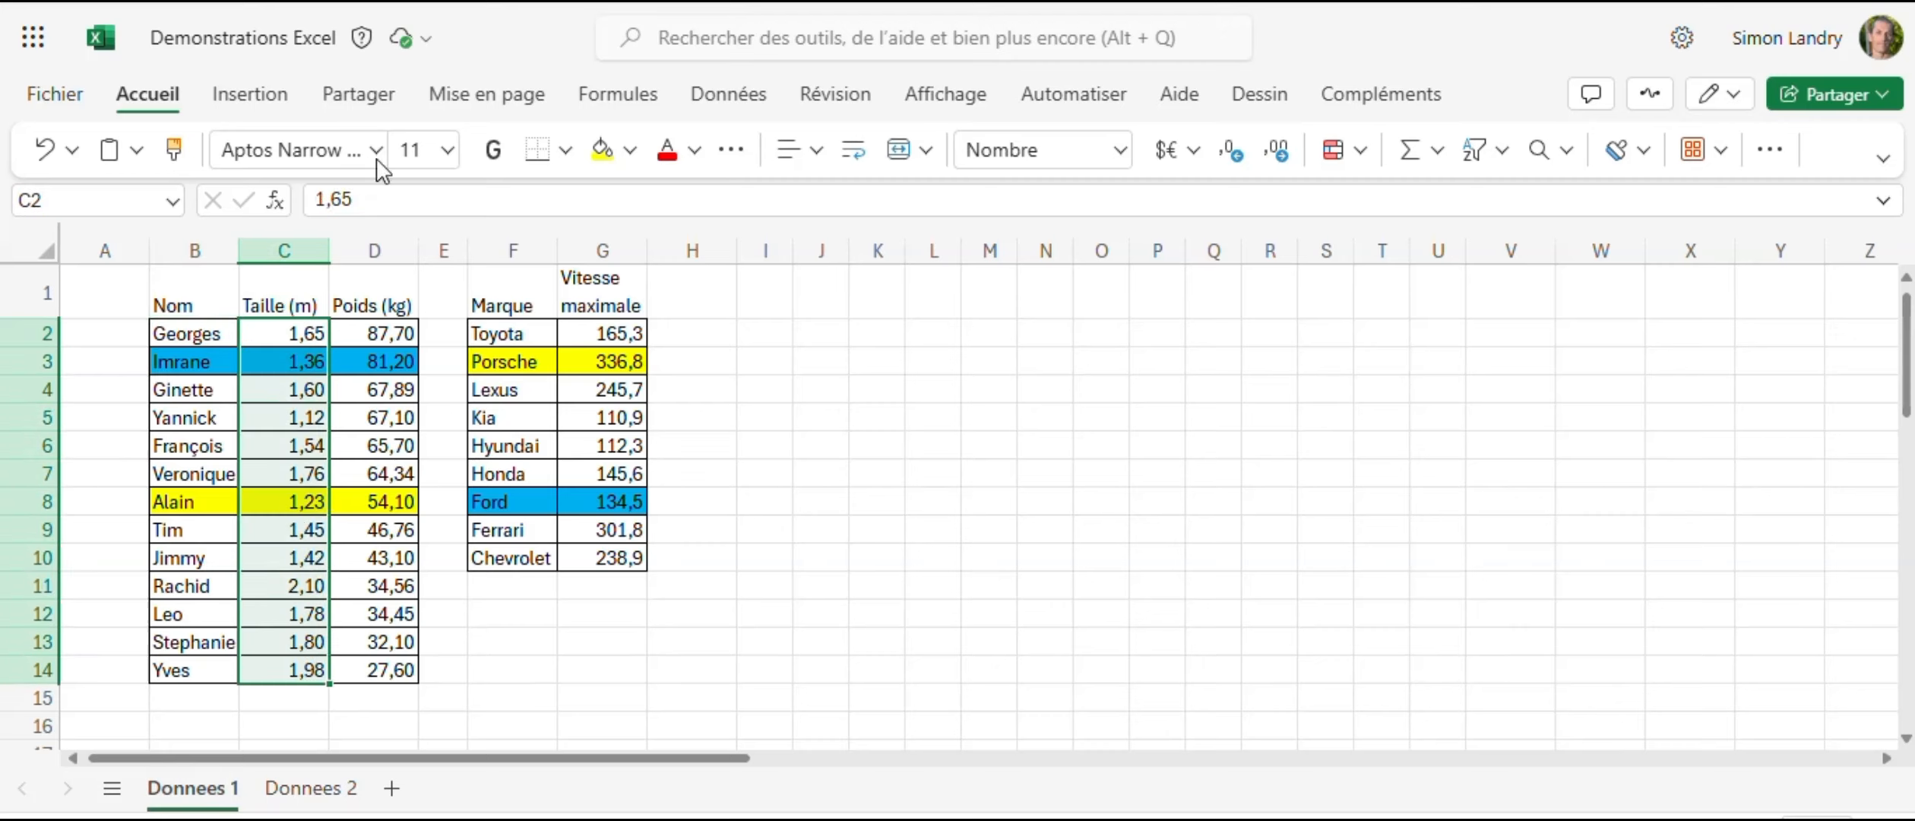
left_click(744, 100)
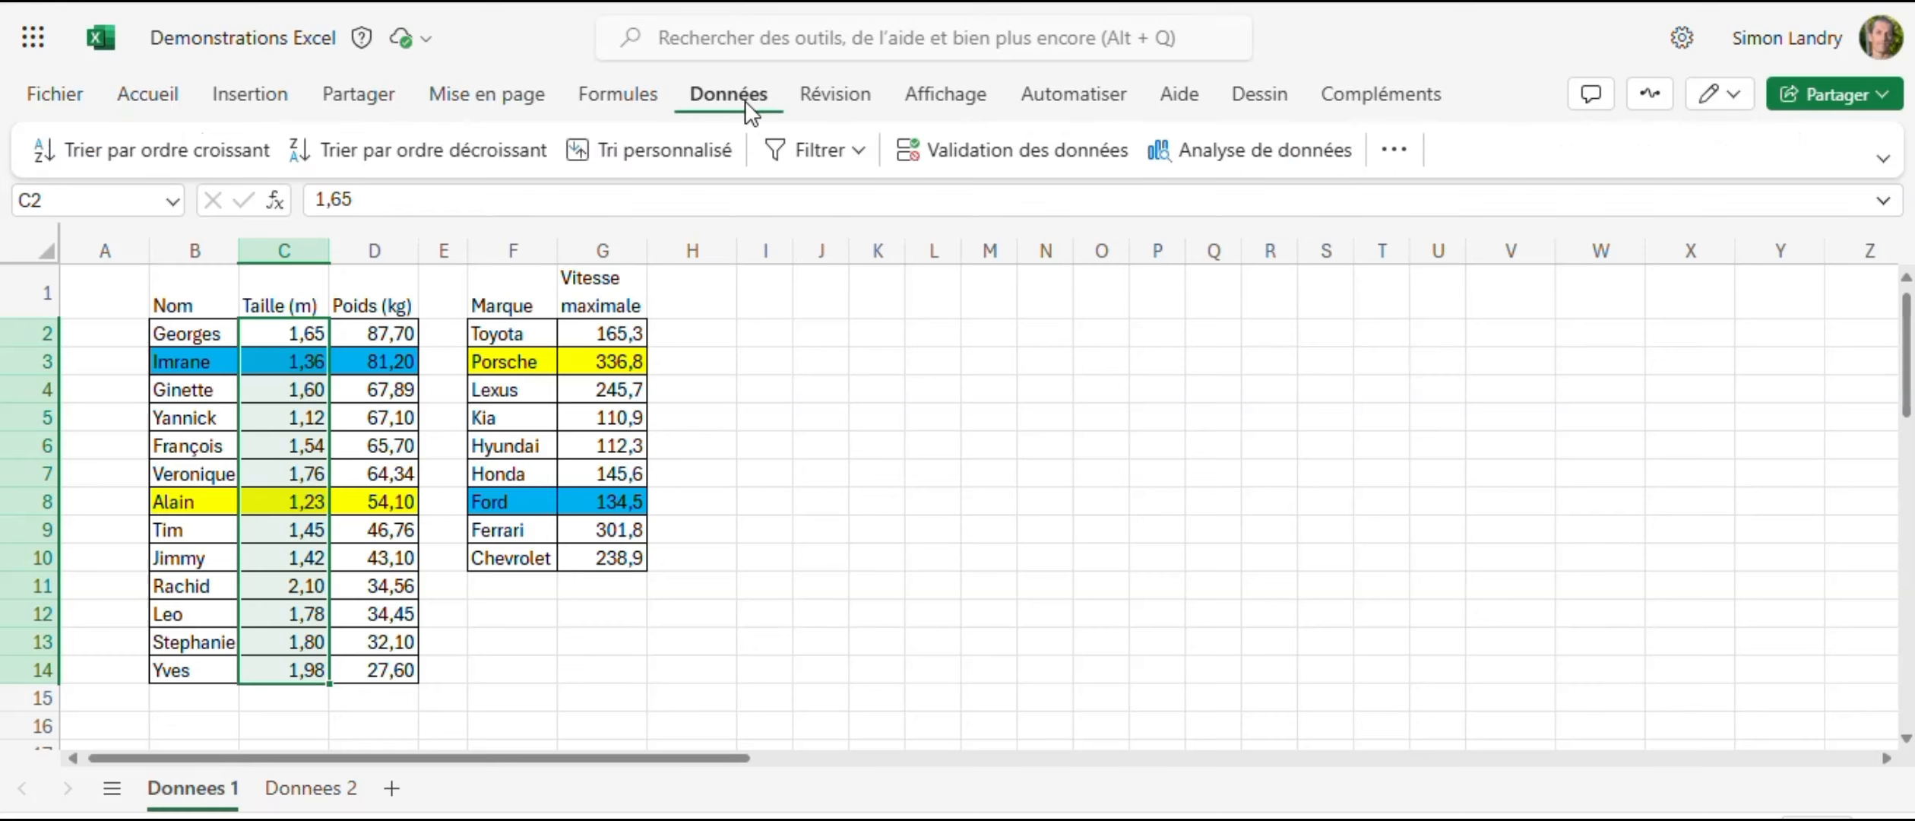
left_click(153, 159)
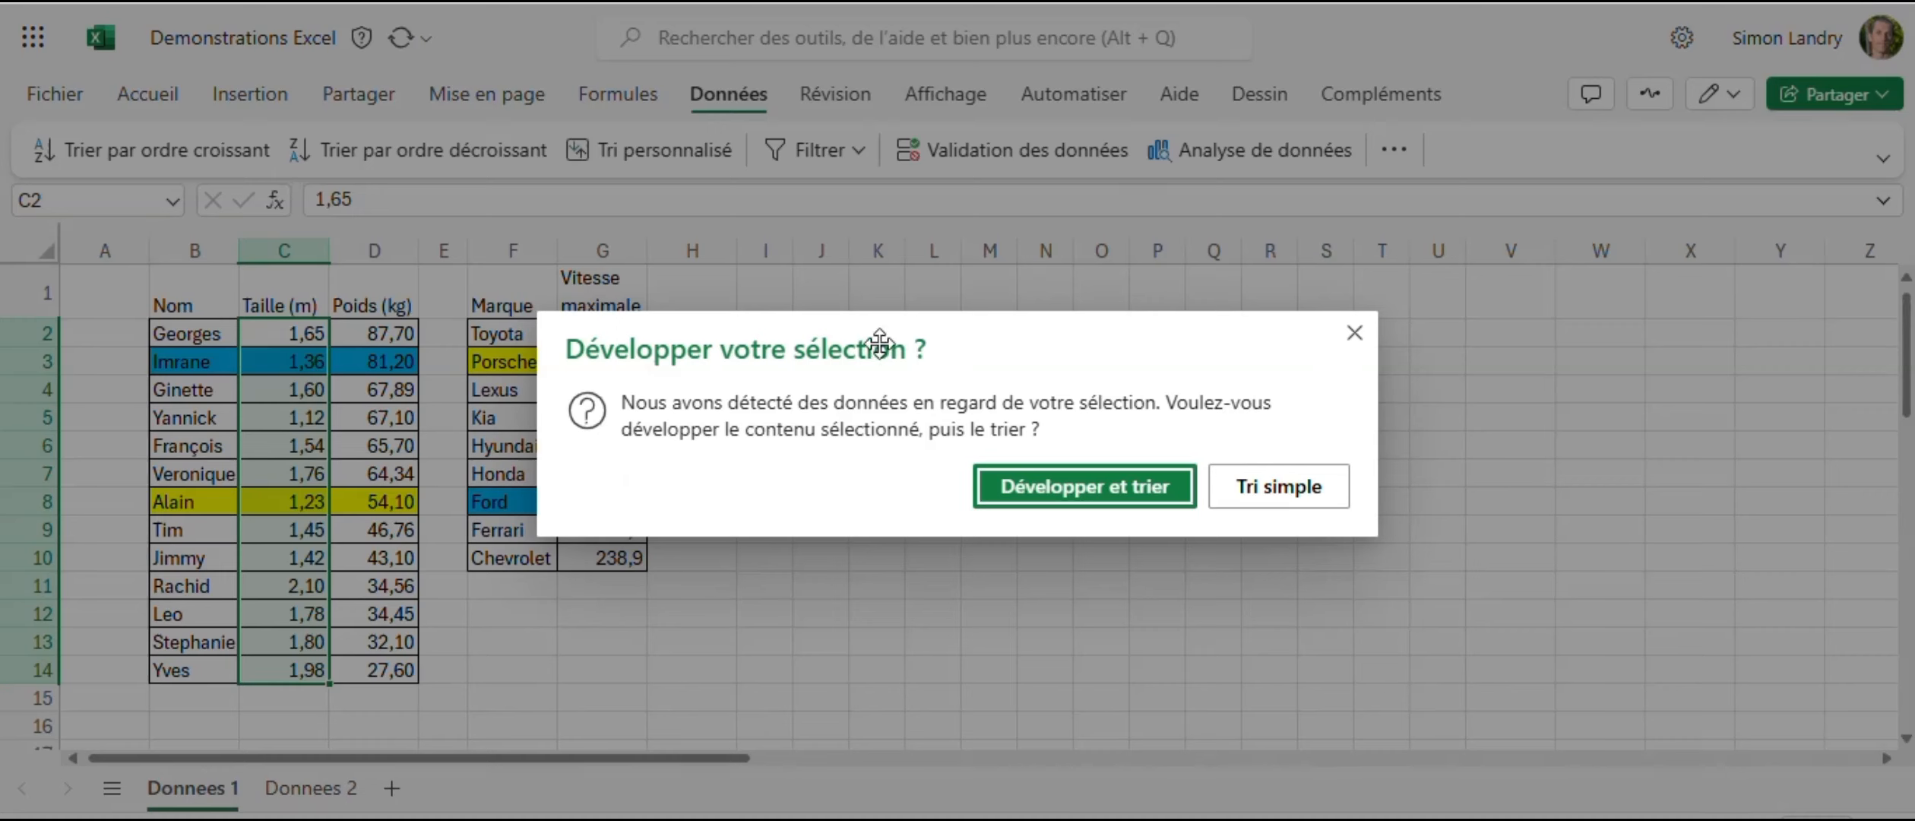
left_click(1078, 486)
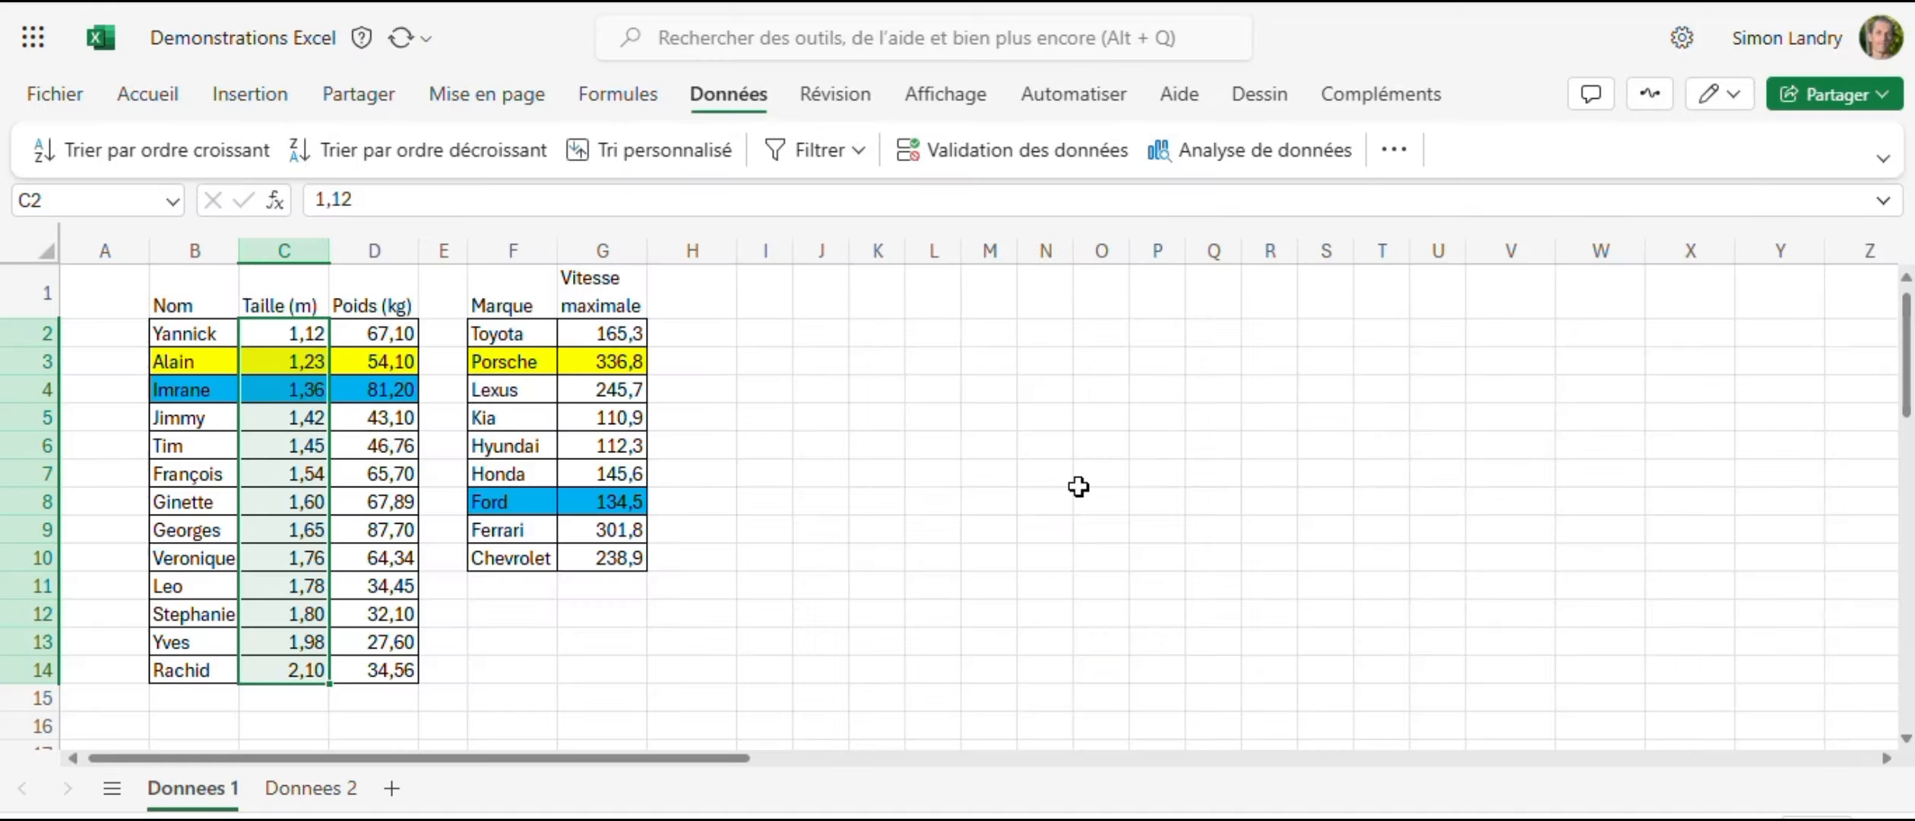
left_click(188, 490)
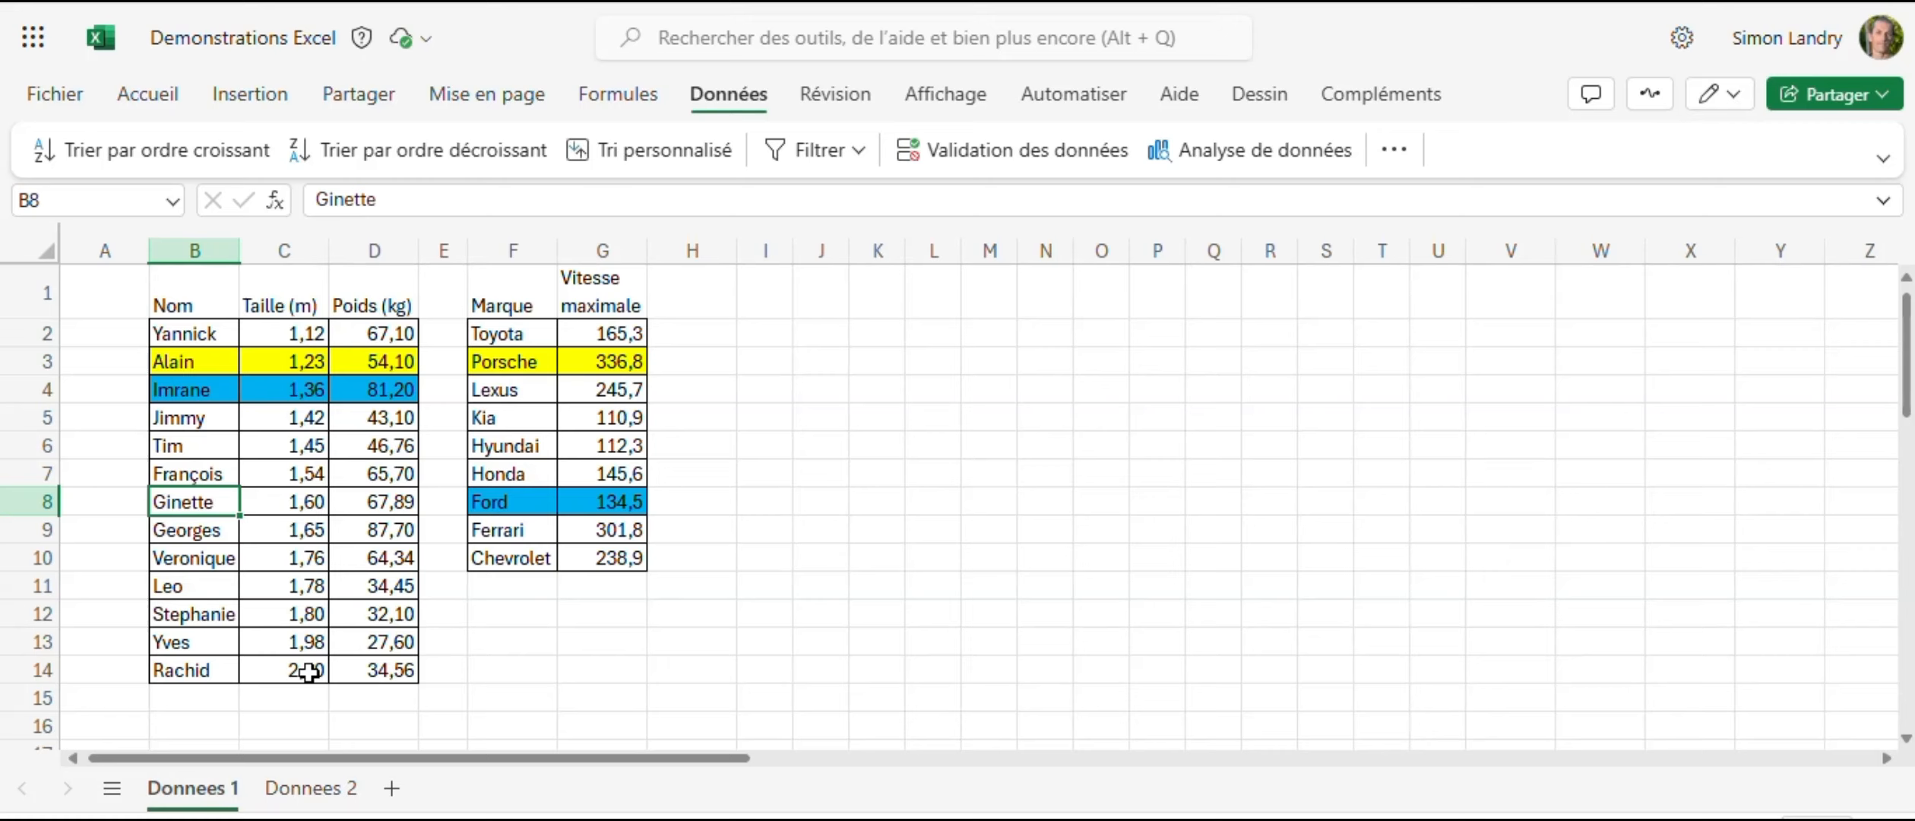
- Sort the people table alphabetically by Nom in ascending order, expanding the selection so each row stays together
left_click_drag(182, 334, 198, 668)
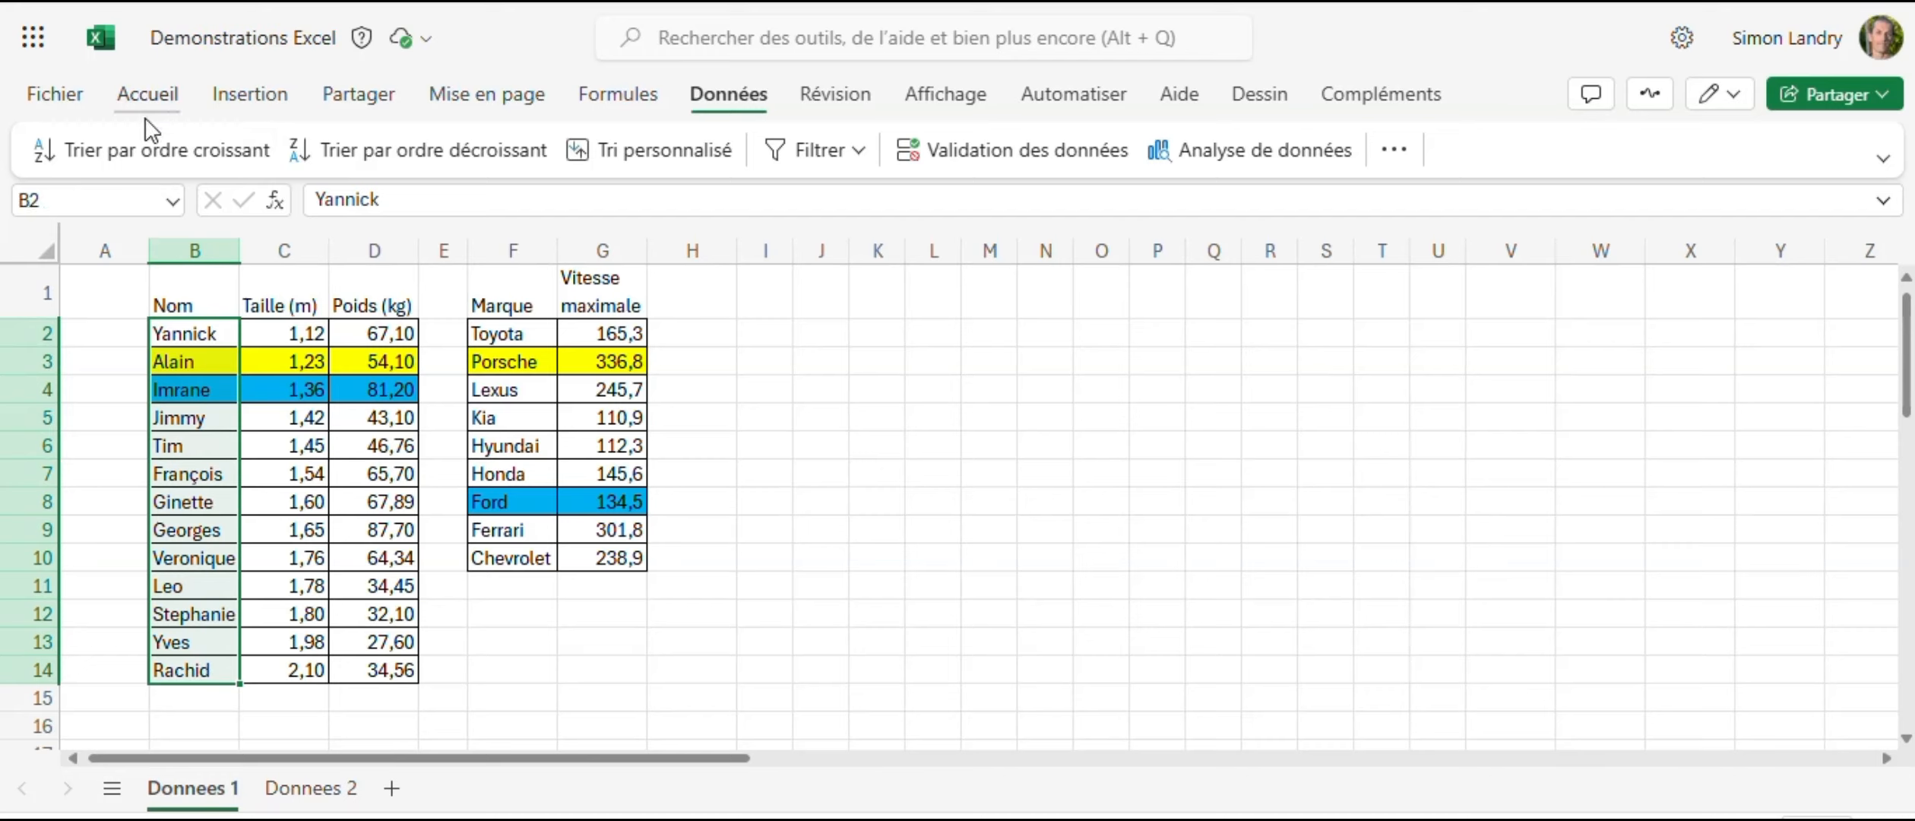
left_click(139, 152)
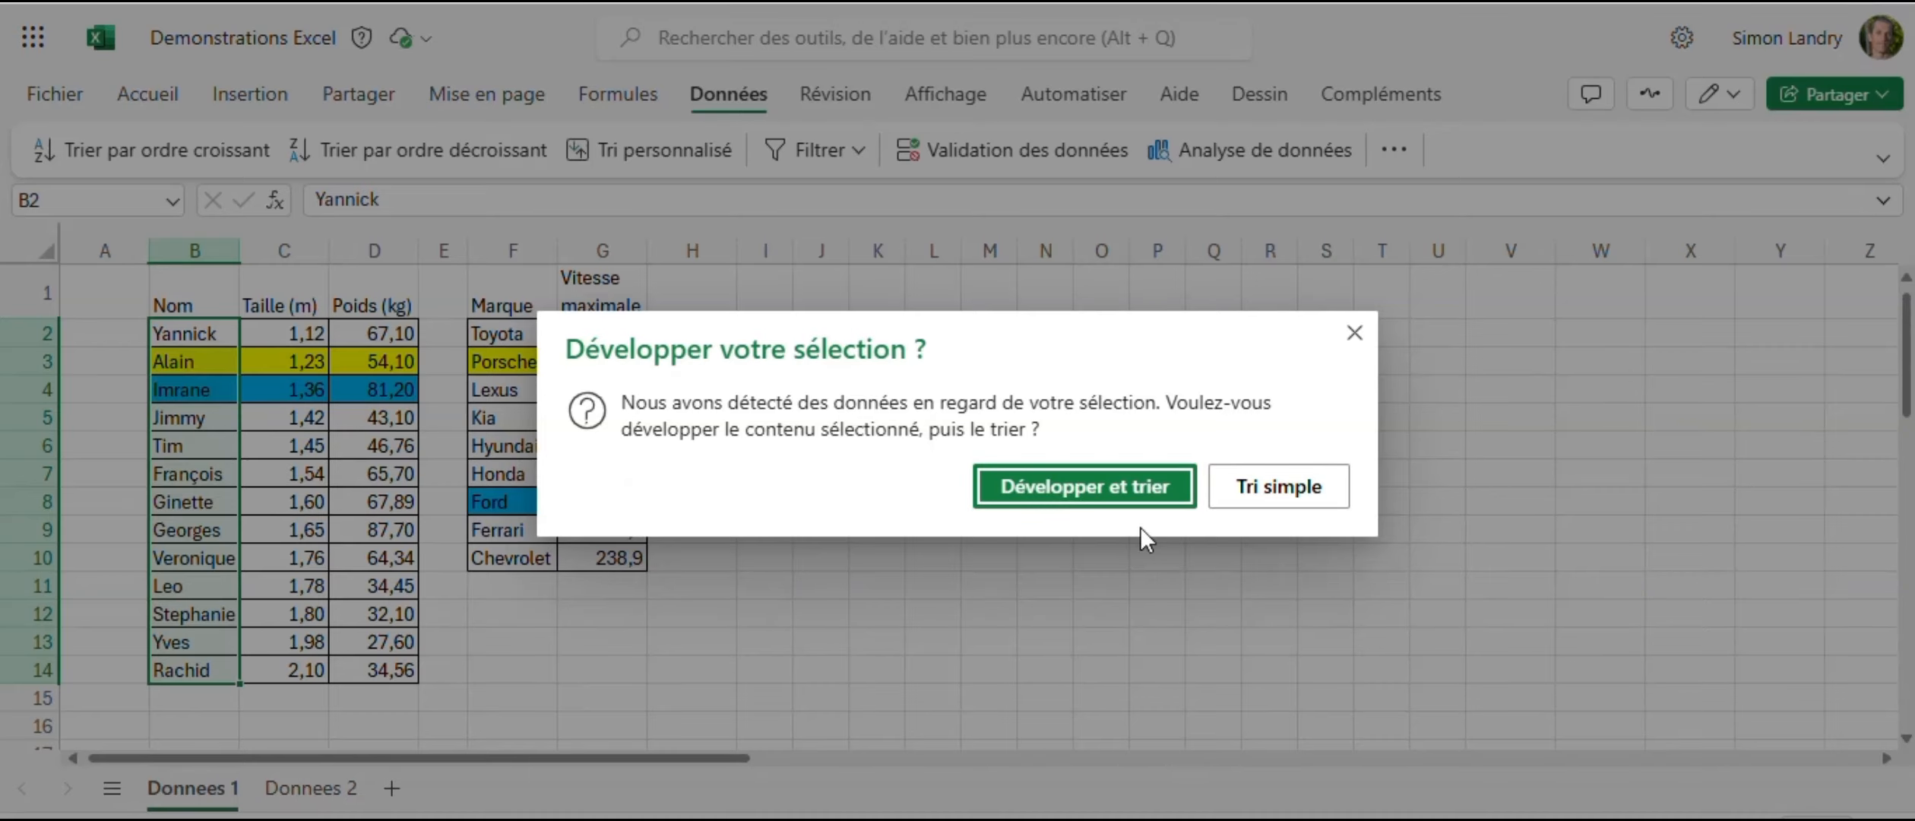
left_click(1145, 483)
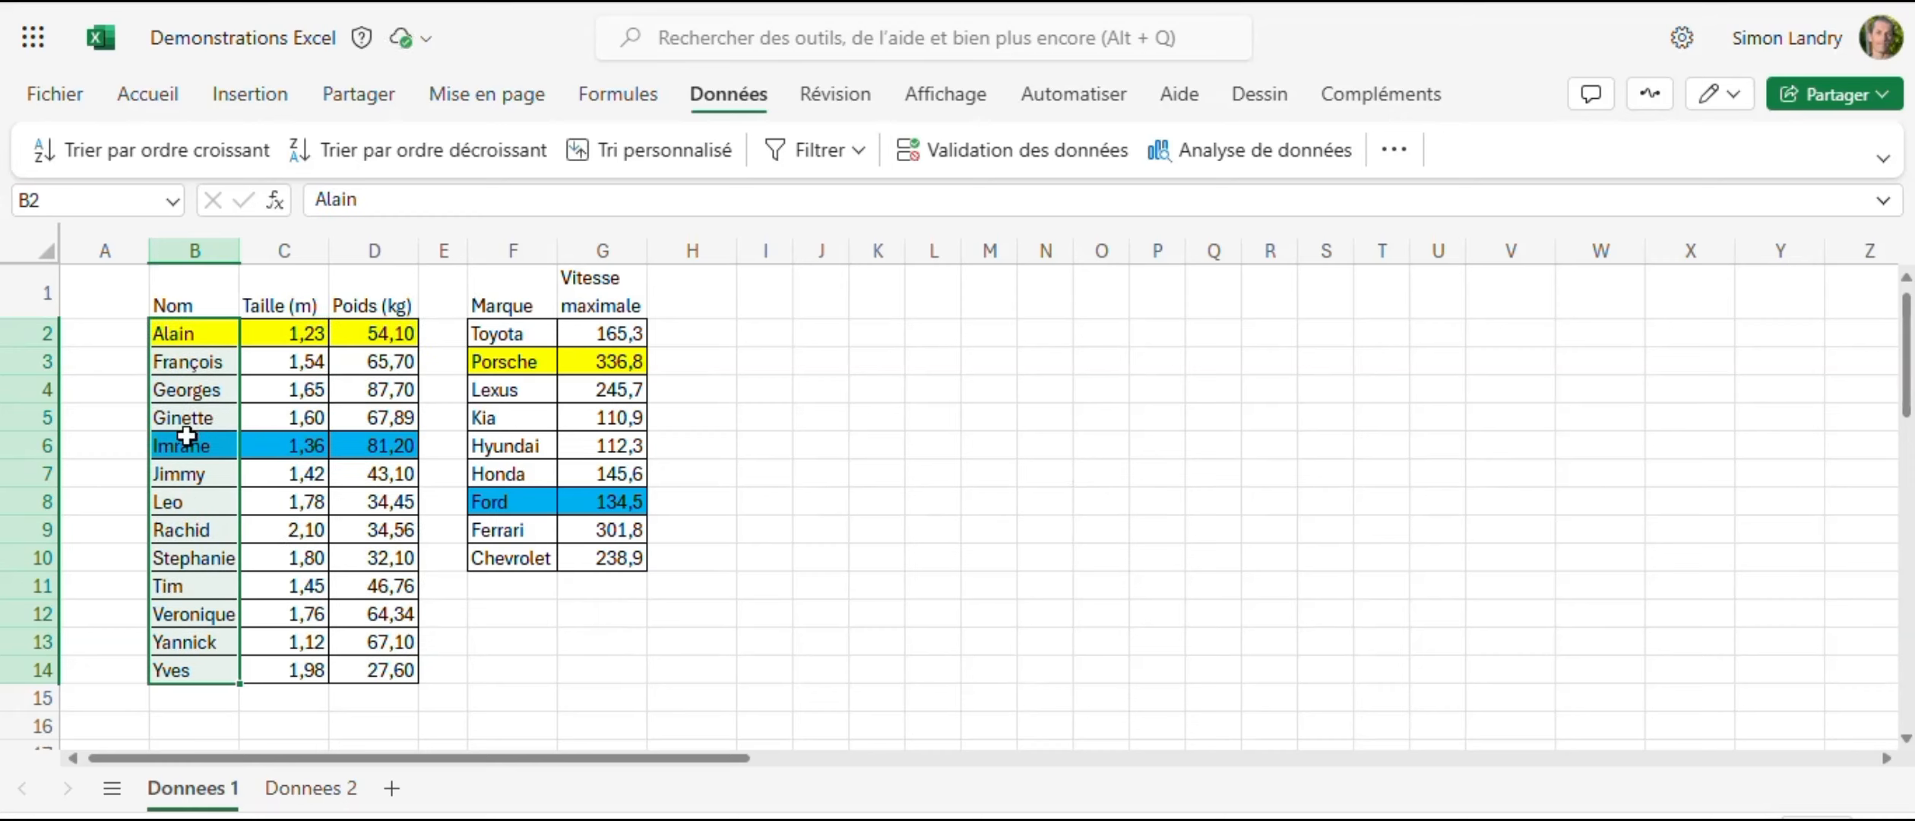
left_click(190, 444)
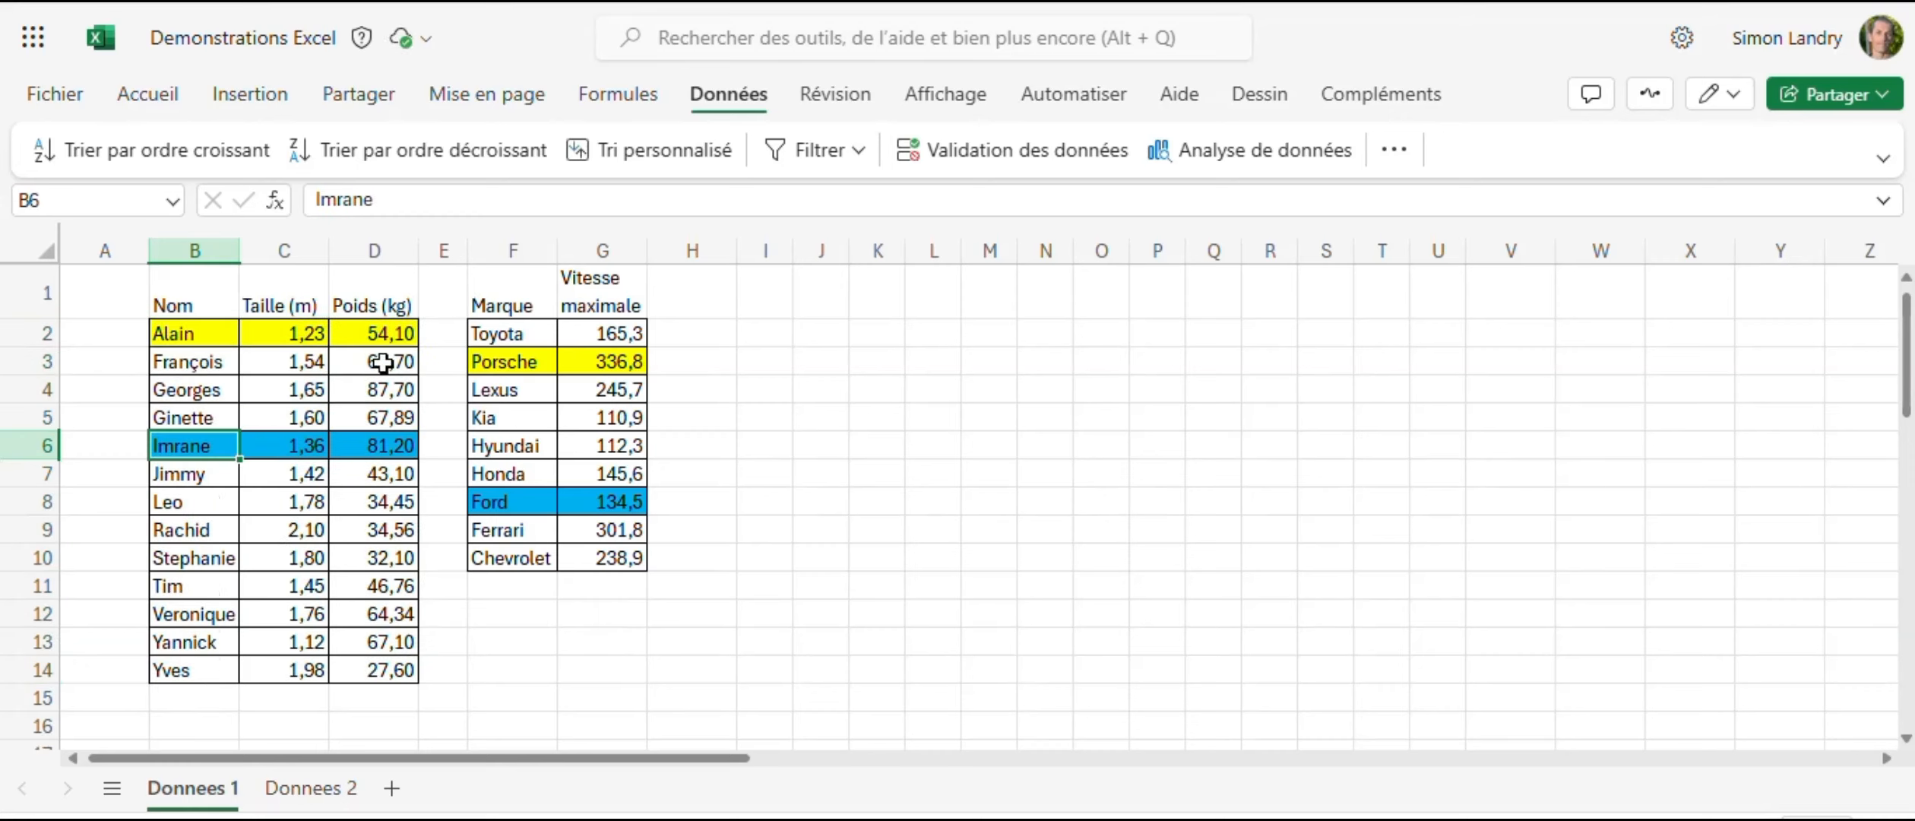
- Sort the people table by Poids (kg) in descending order, expanding the selection to the adjacent data
left_click_drag(389, 333, 386, 668)
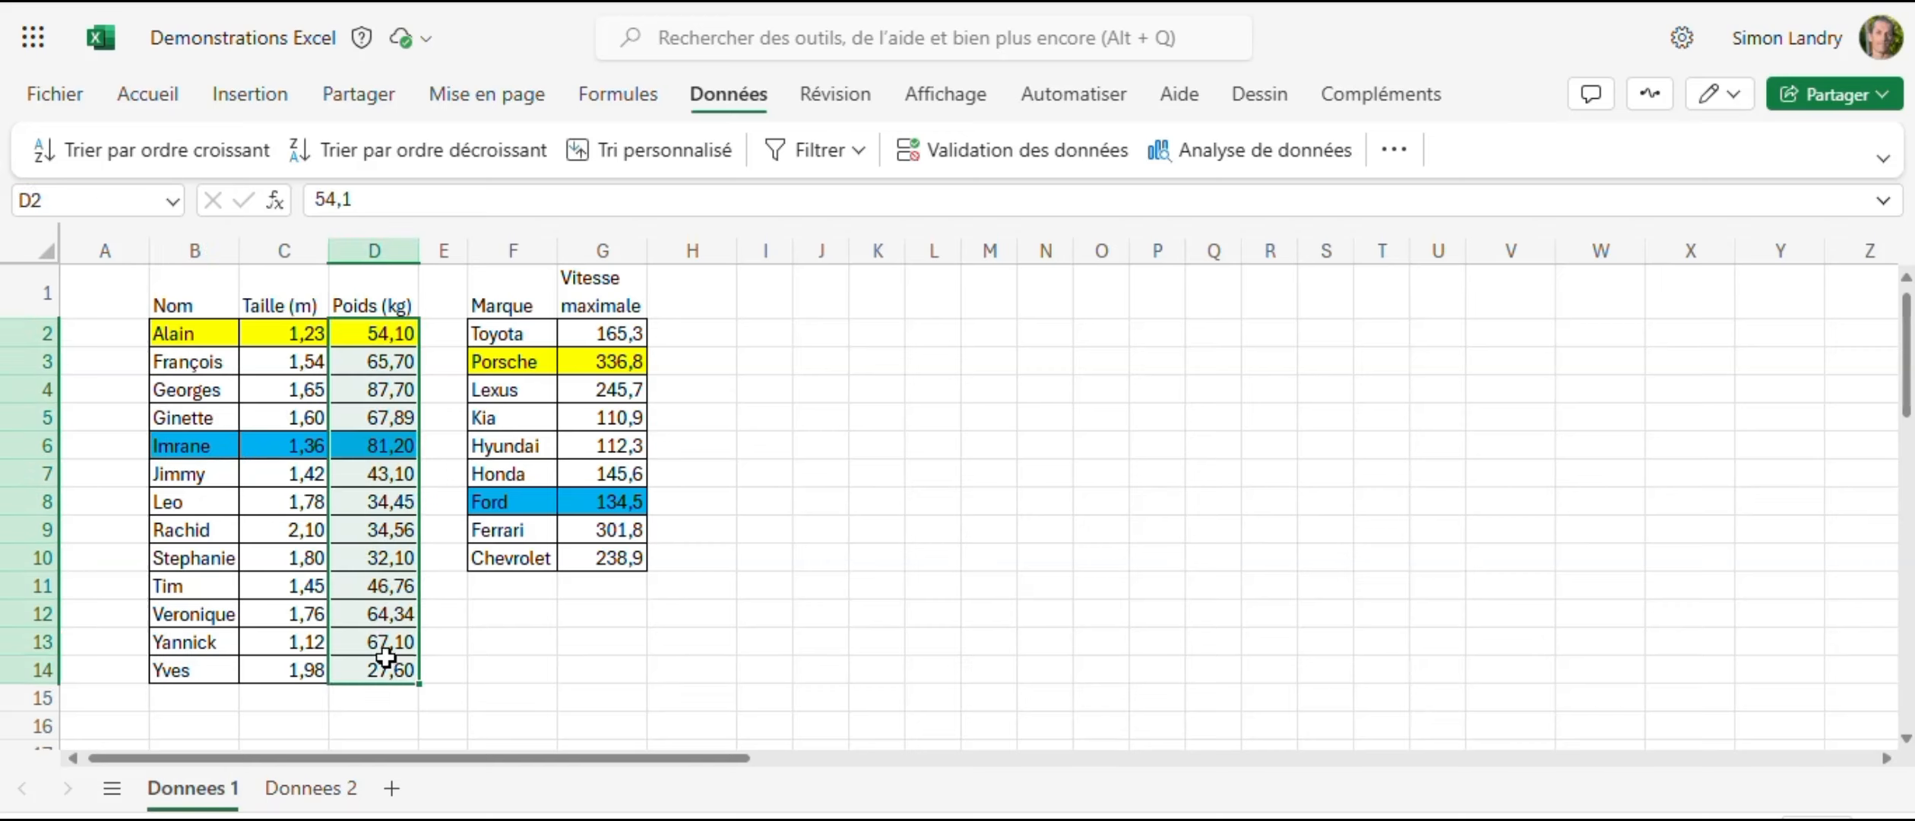
left_click(444, 152)
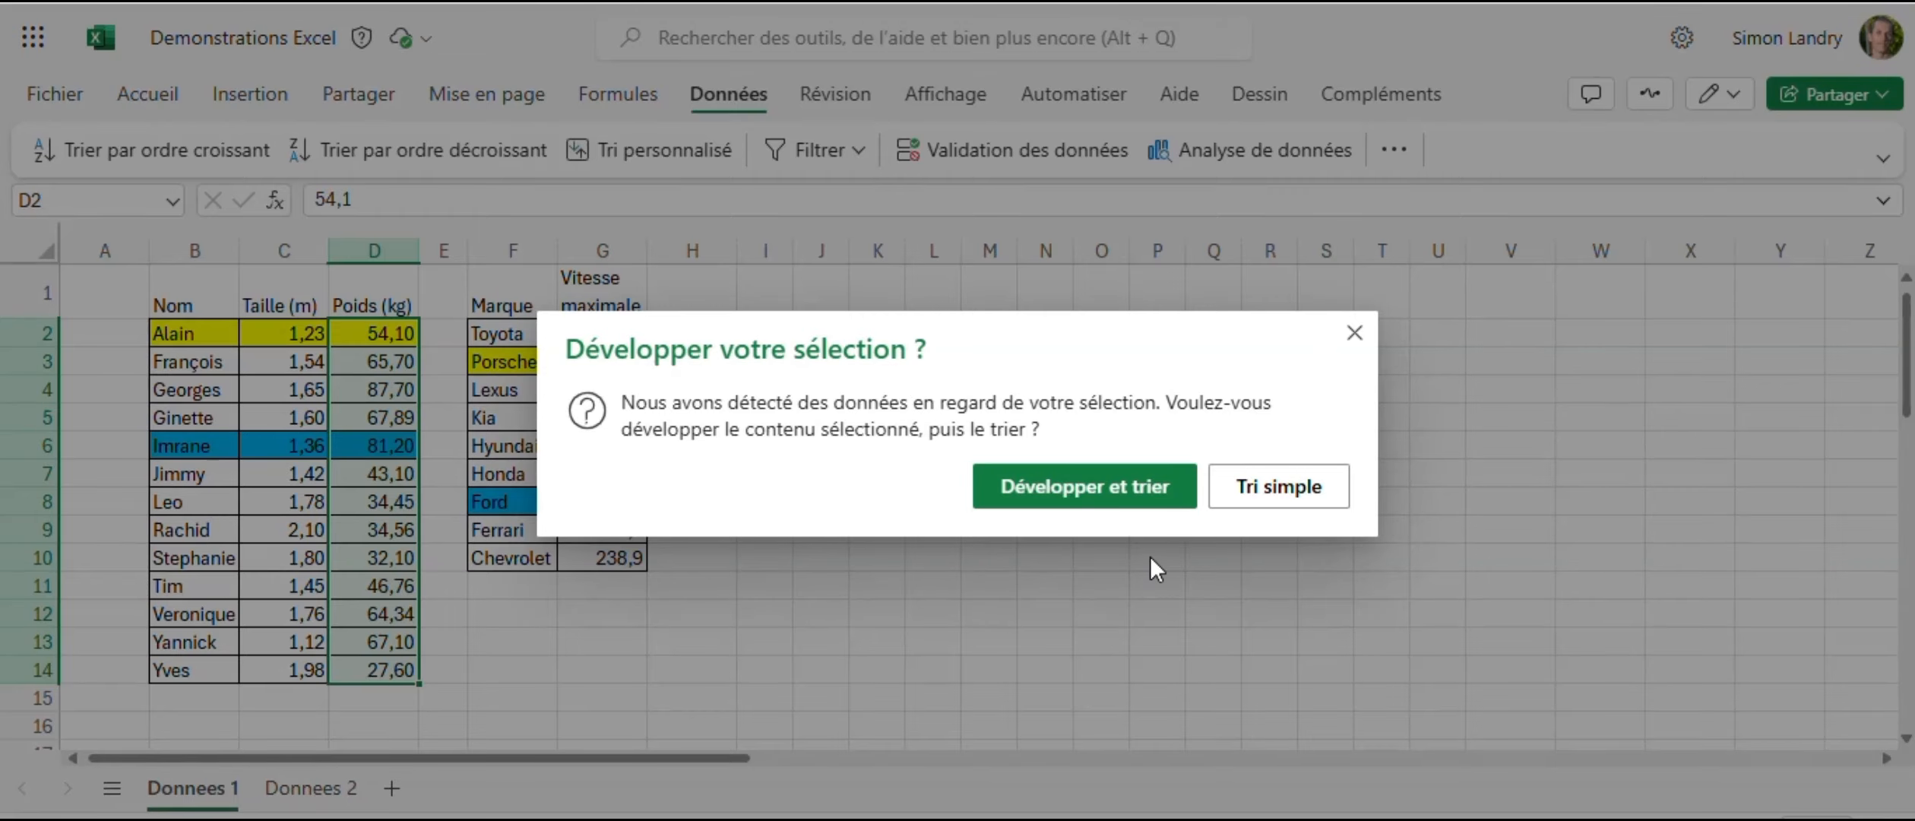
key("Return")
left_click(260, 559)
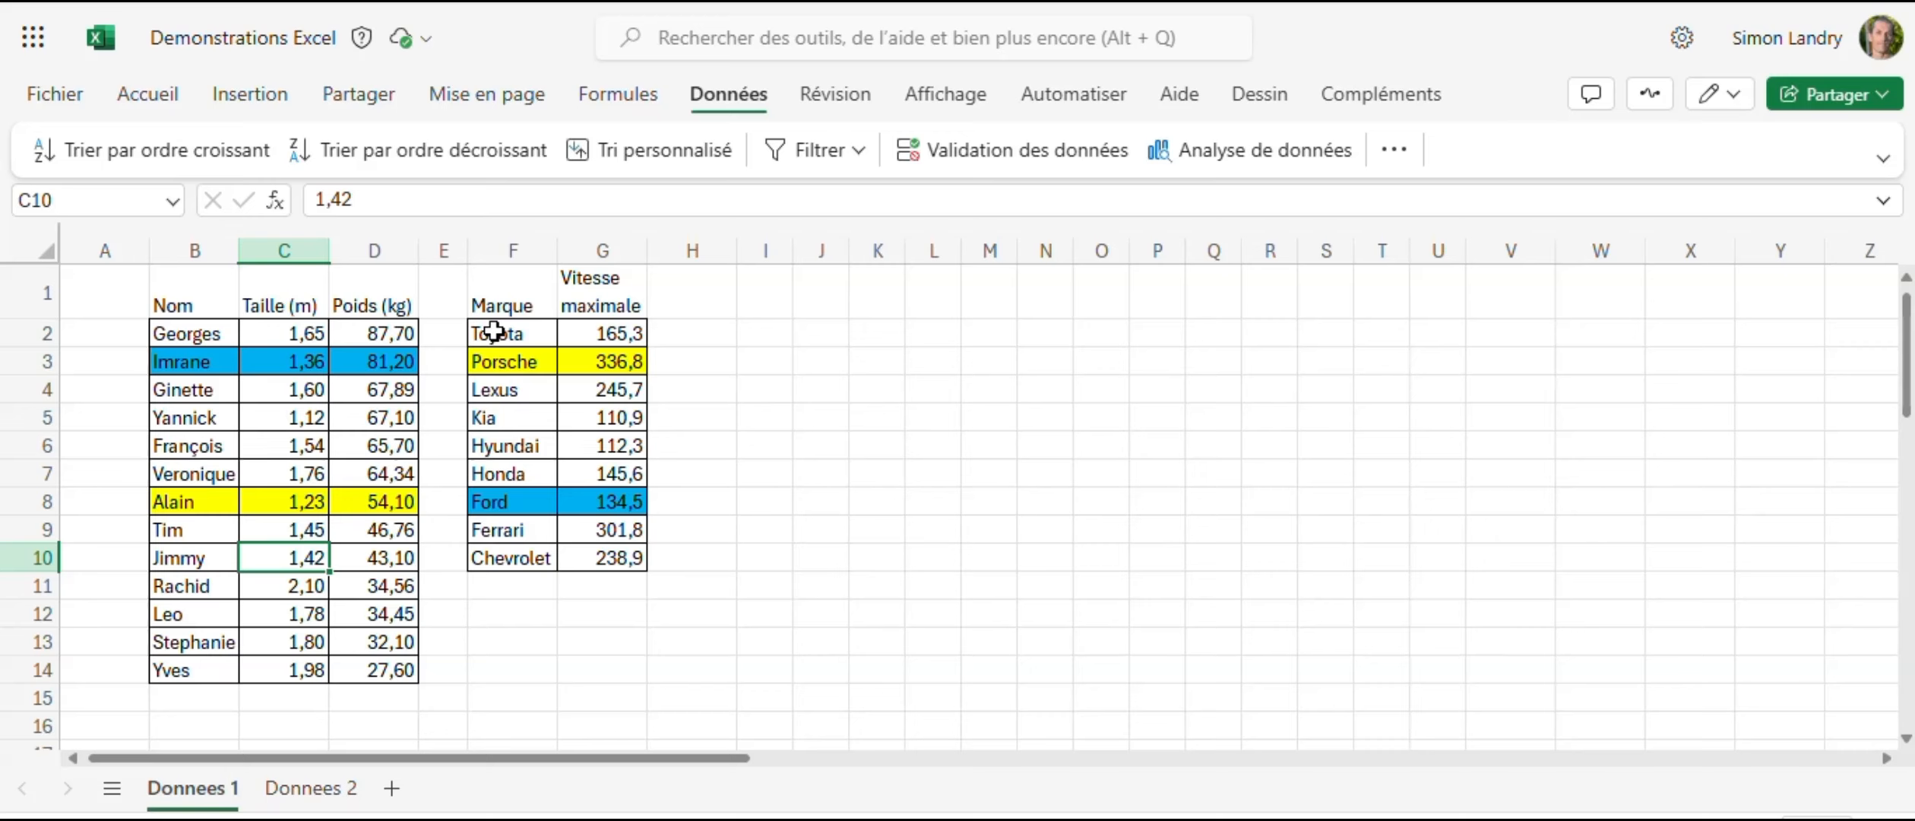
- Insert a column chart from the car brands and top speeds in F2:G10 and place it clear of the table
left_click_drag(494, 331, 608, 553)
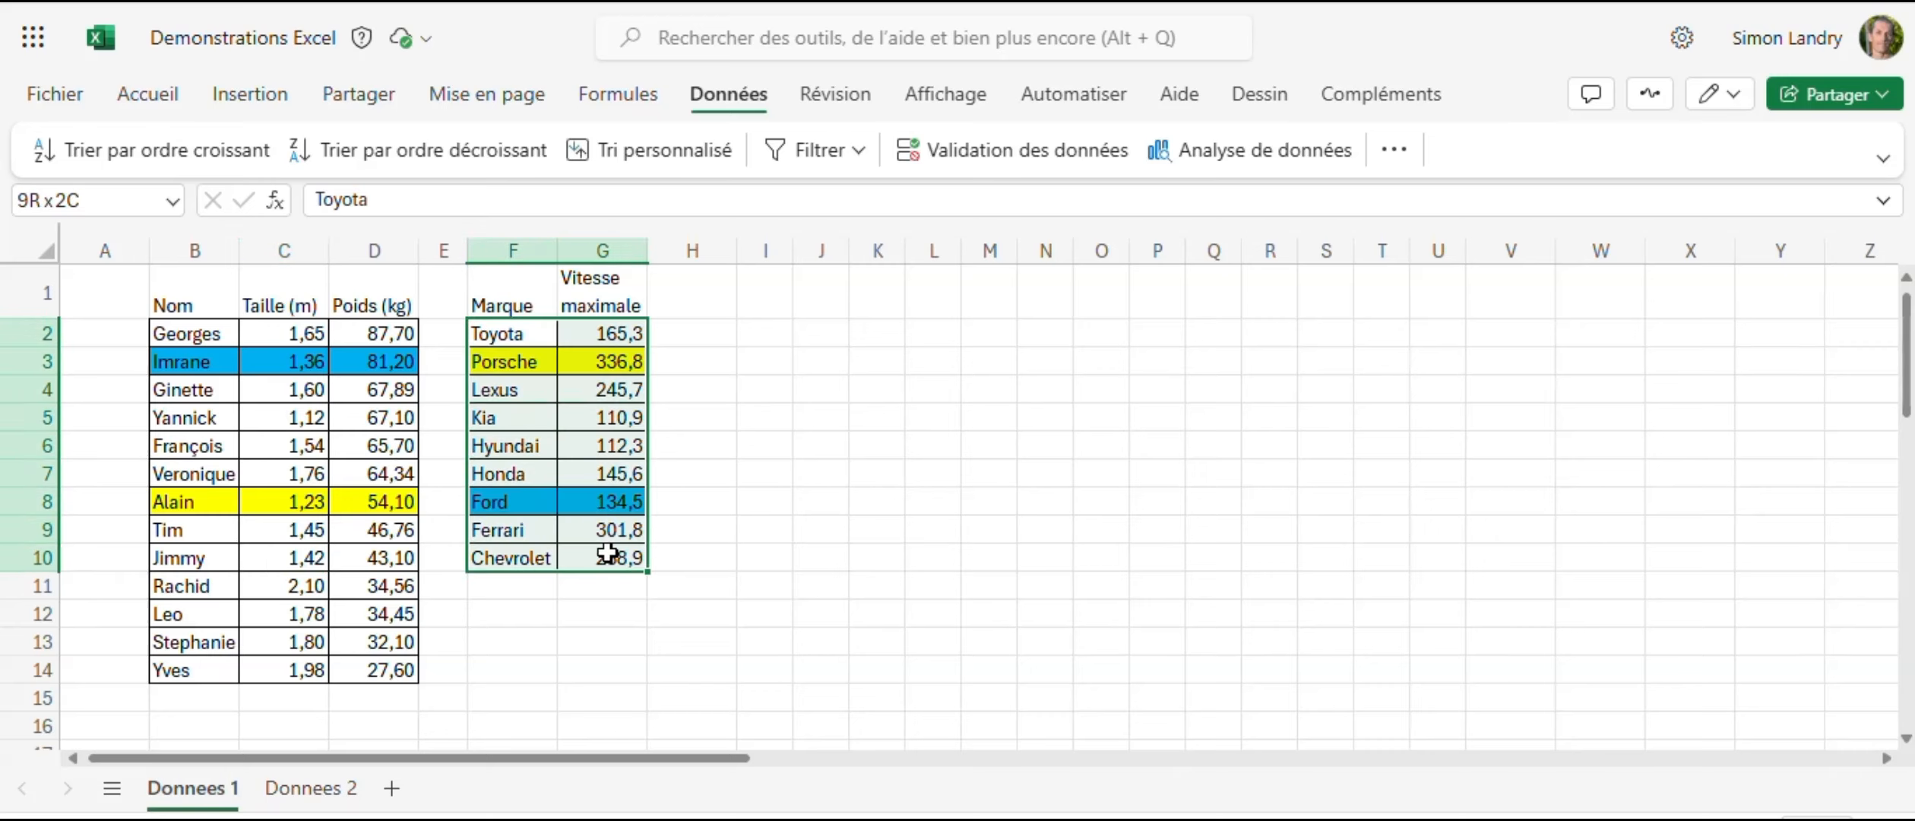
left_click(250, 93)
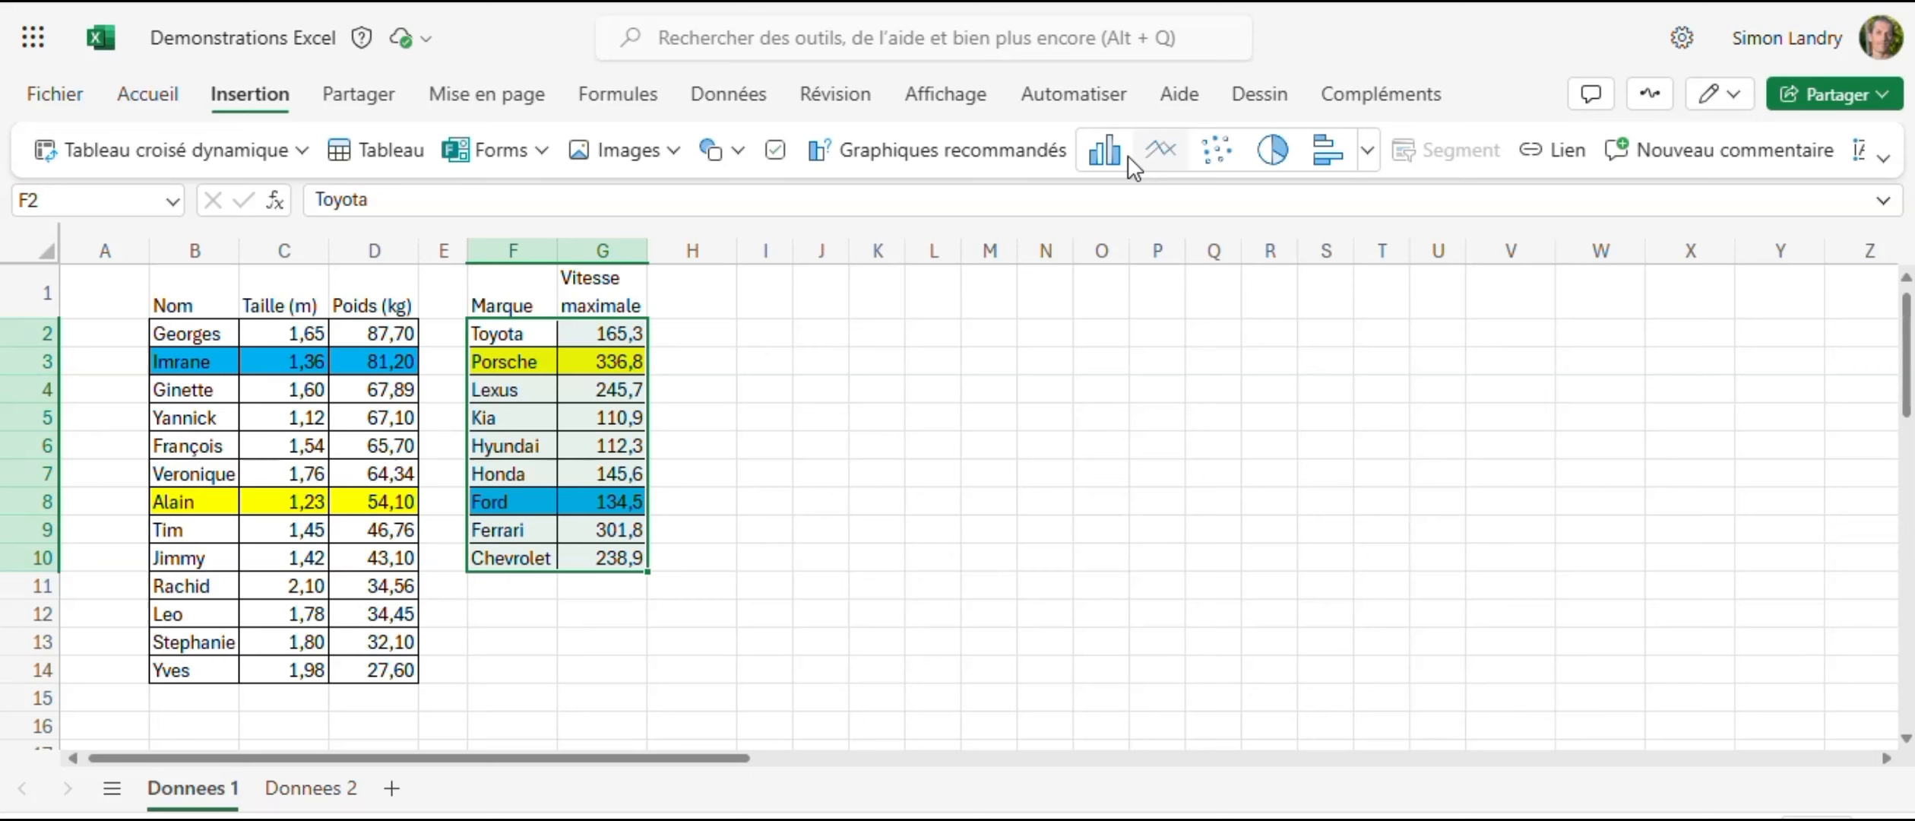
left_click(1102, 150)
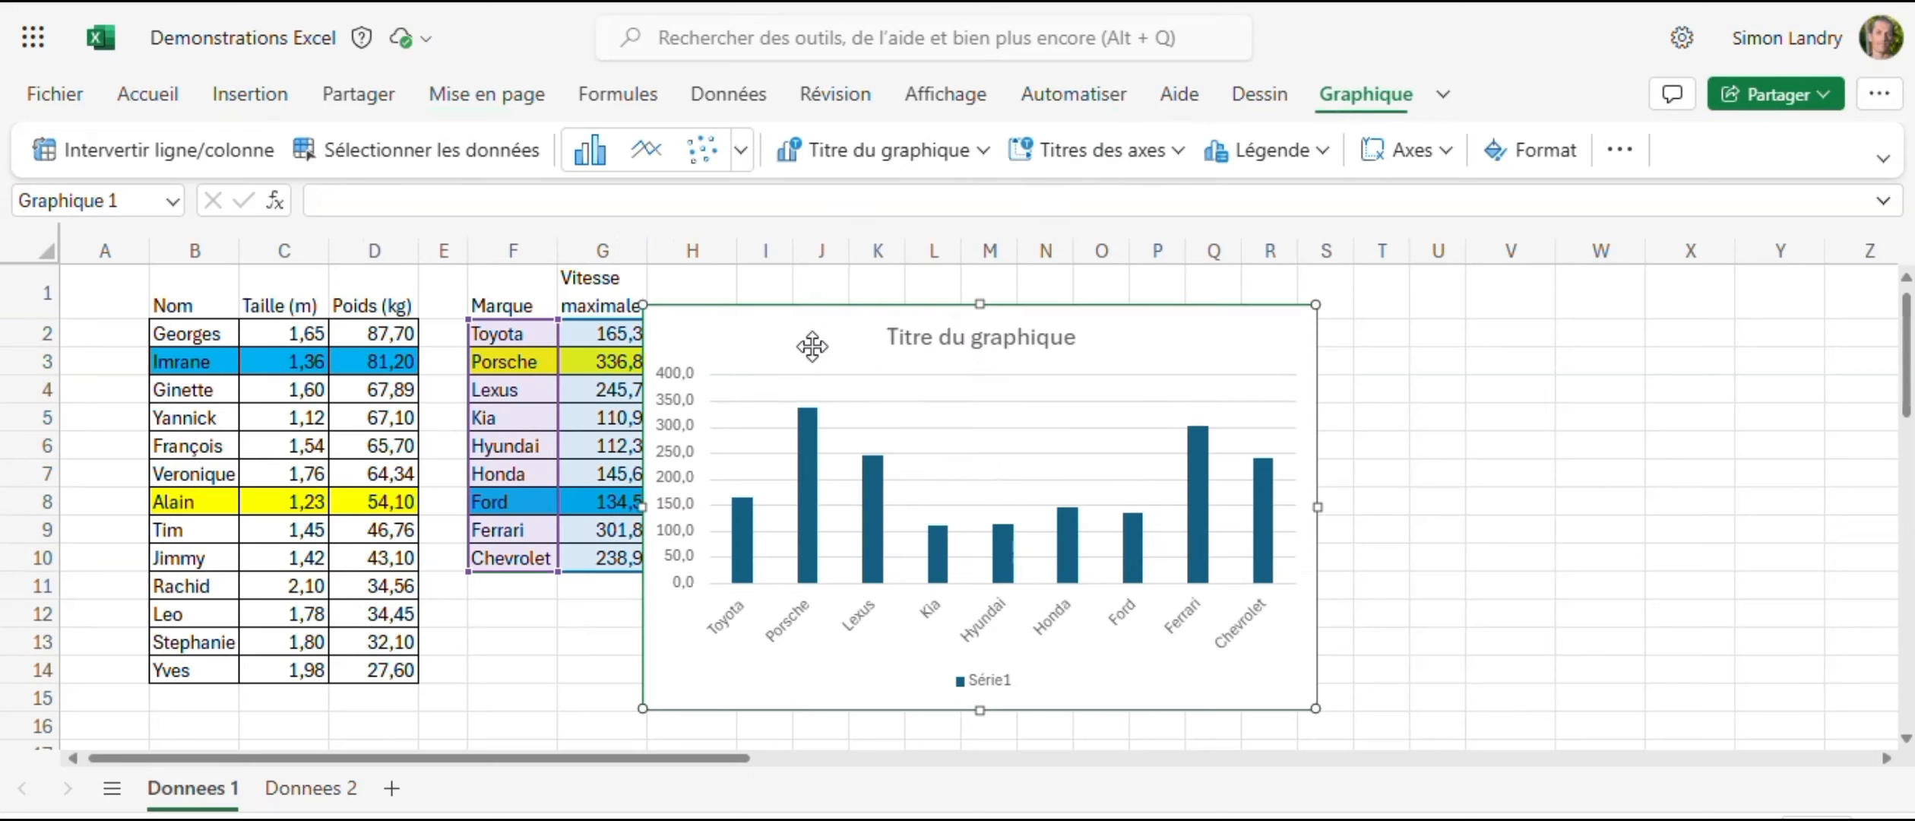
left_click_drag(811, 346, 1026, 335)
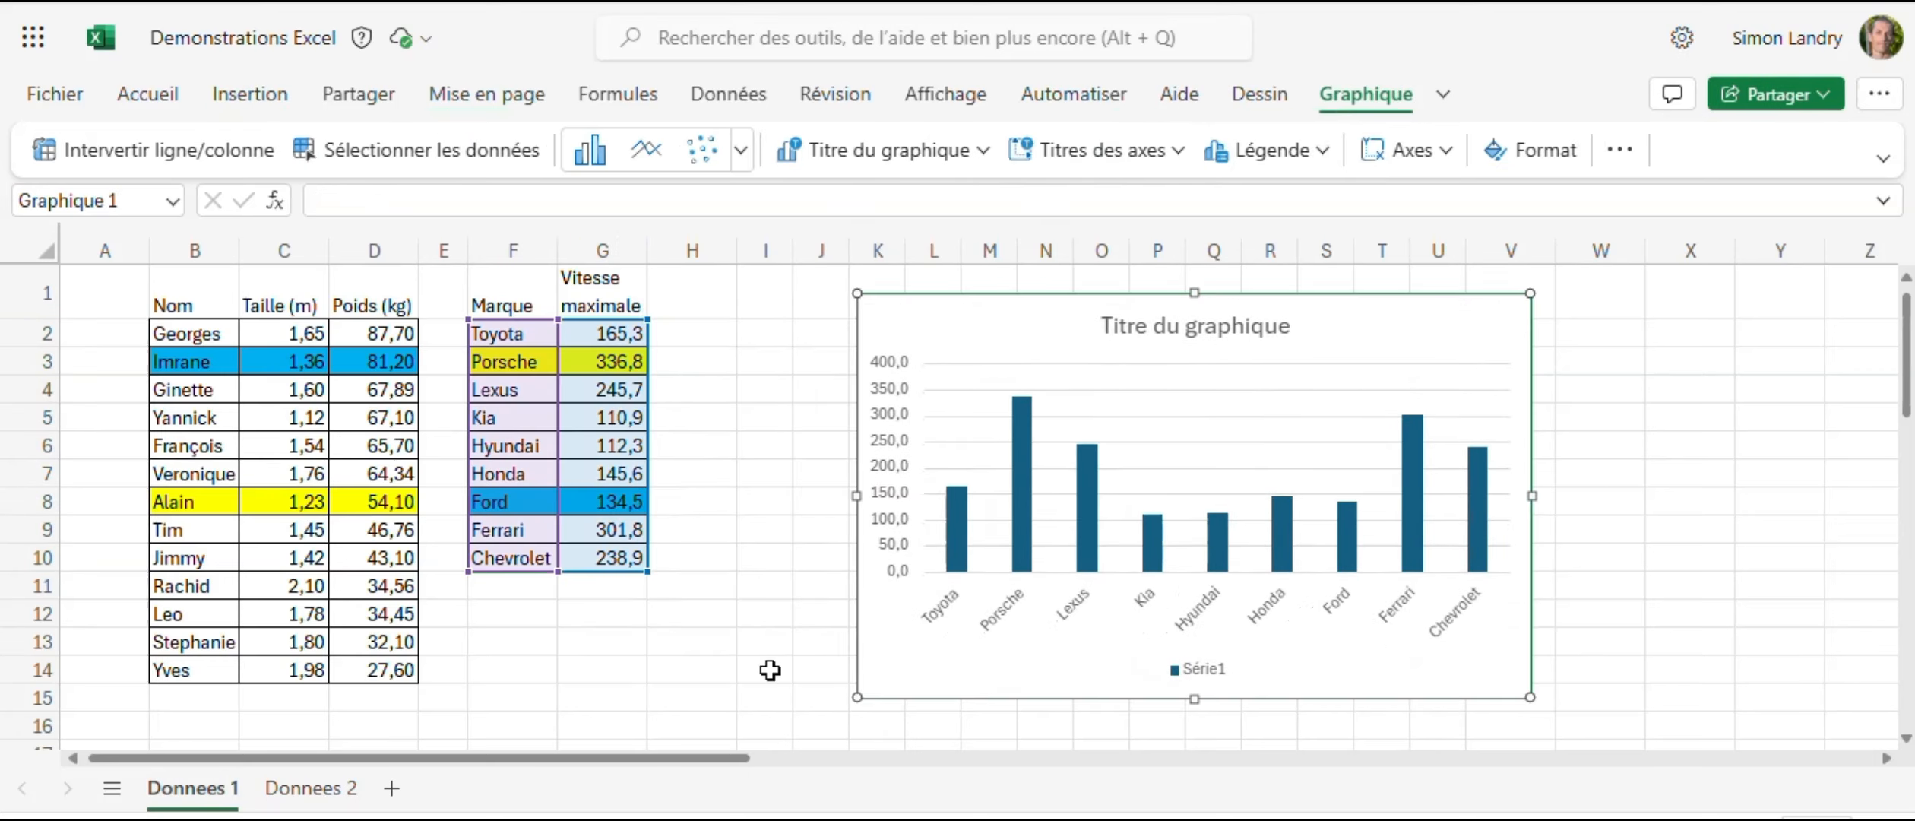
left_click(620, 586)
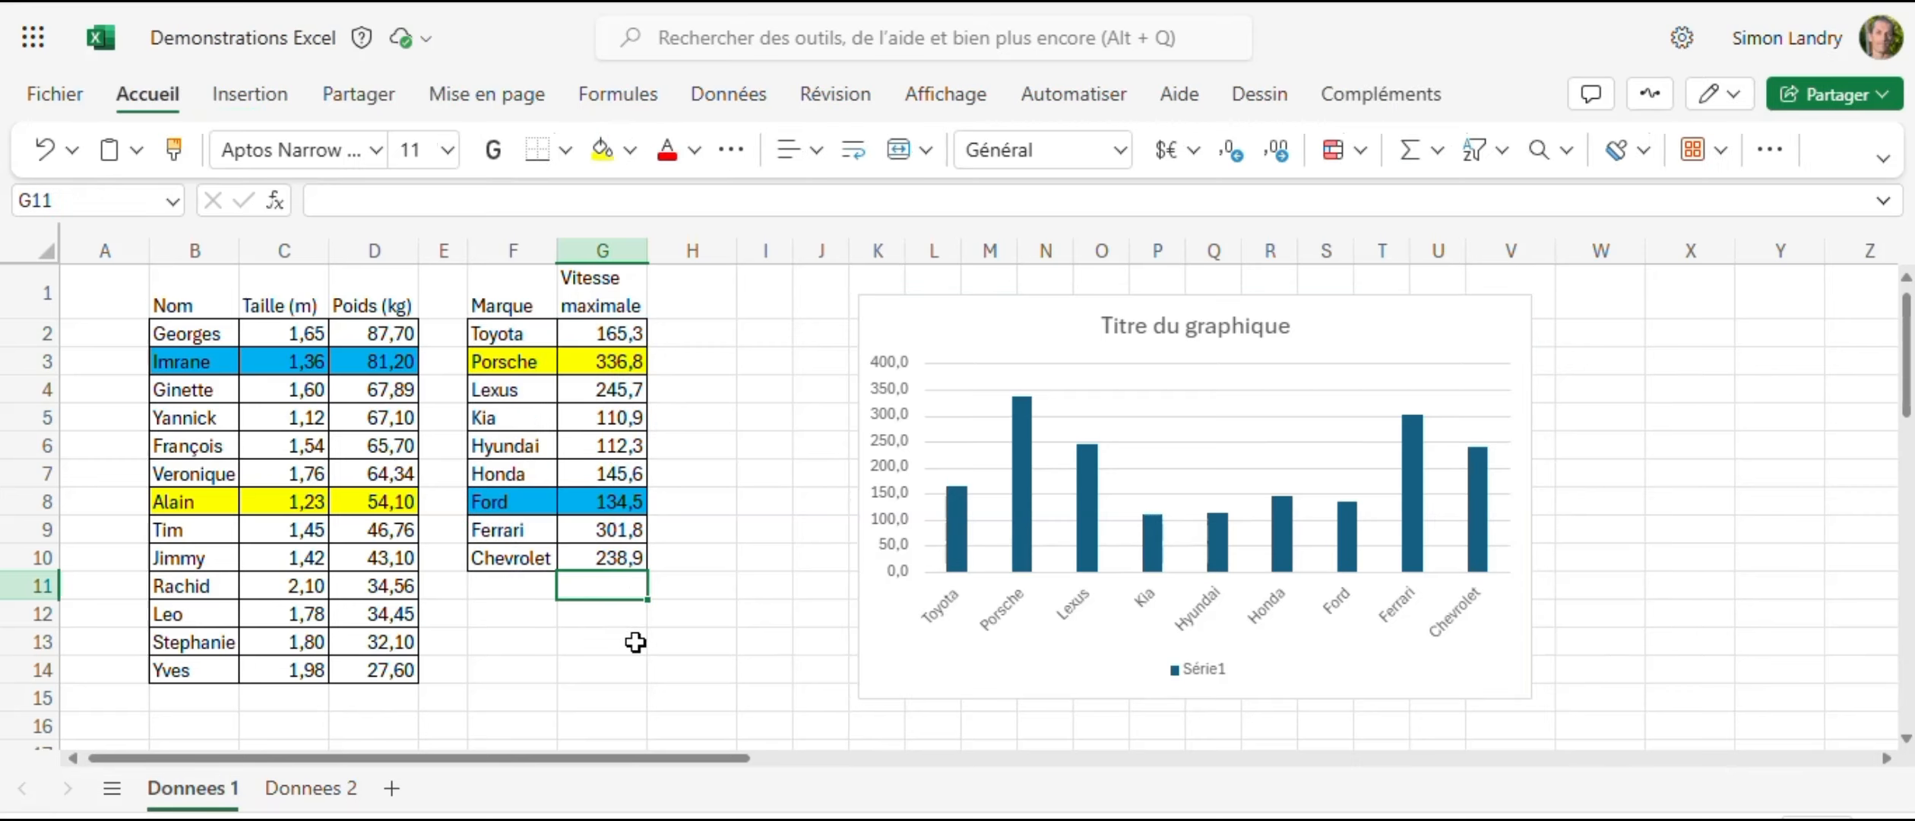
- Sort the car table by Vitesse maximale in ascending order, expanding the selection to include the brands
left_click(585, 327)
left_click_drag(584, 328, 623, 547)
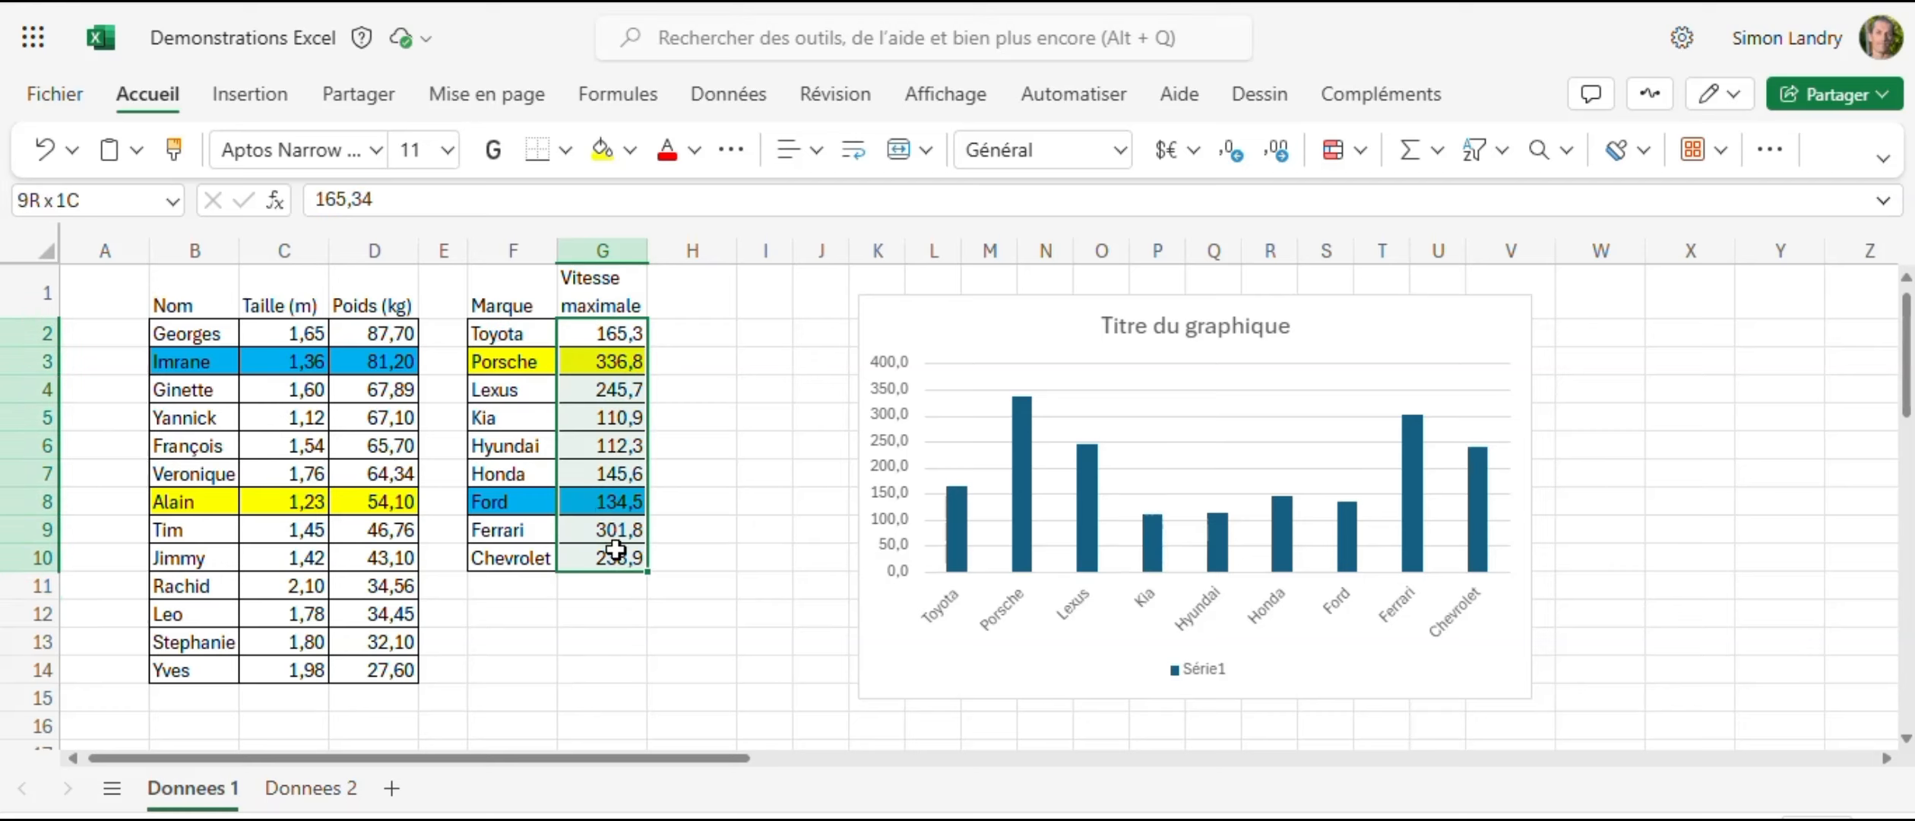
left_click(738, 101)
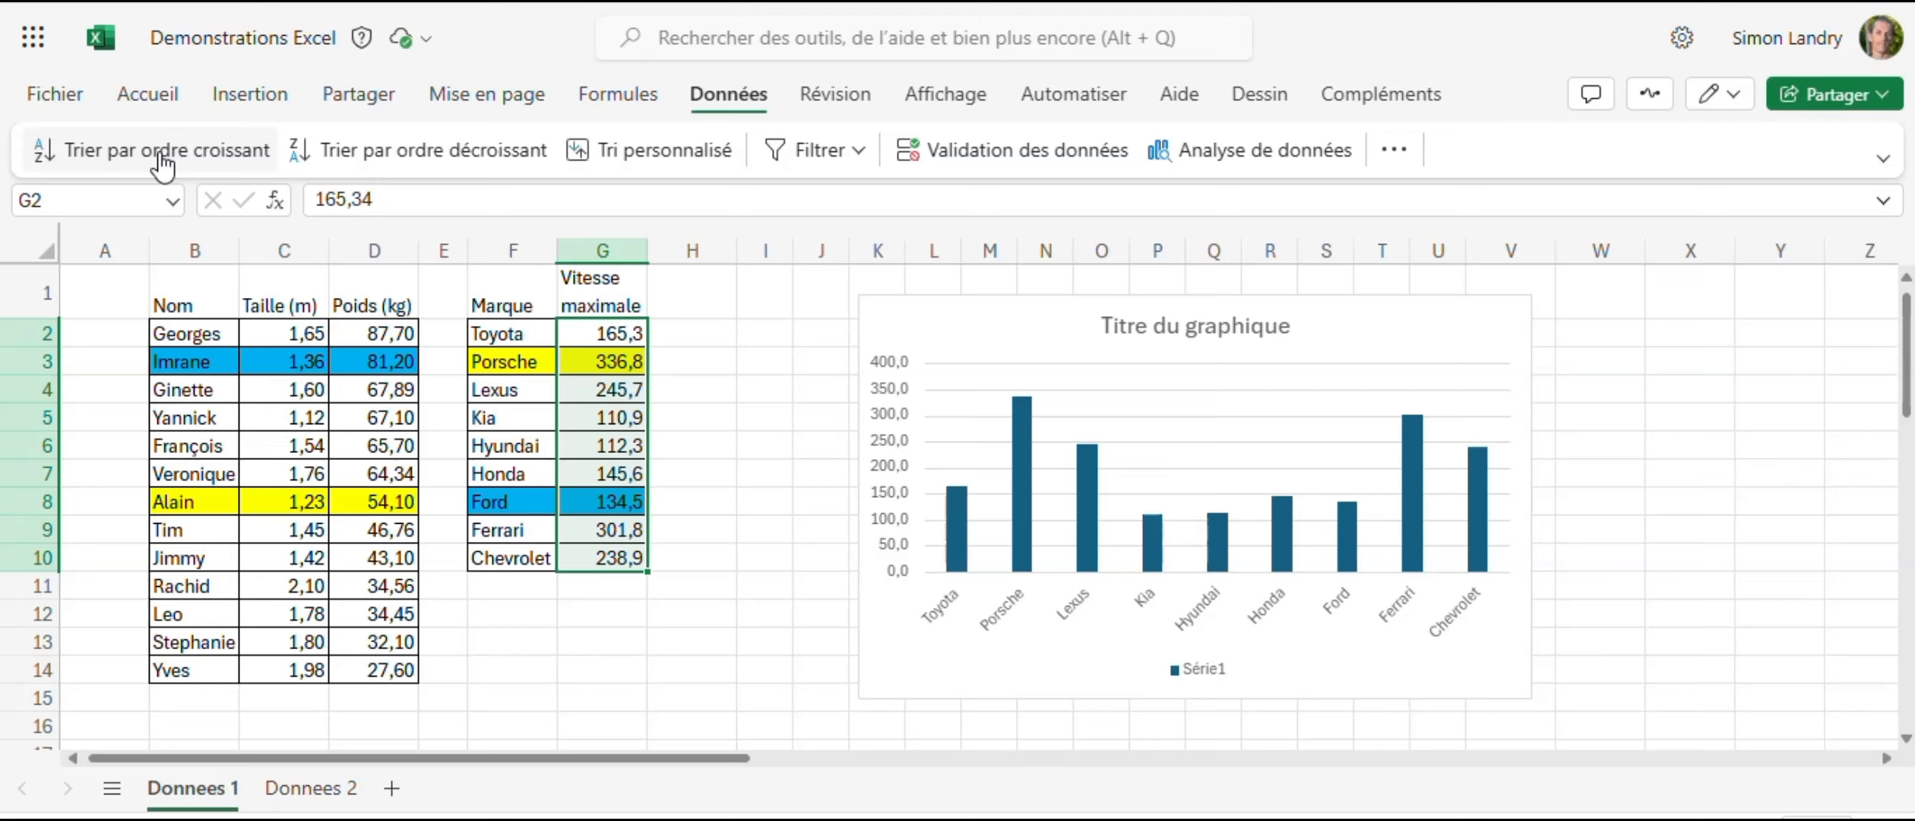
left_click(161, 156)
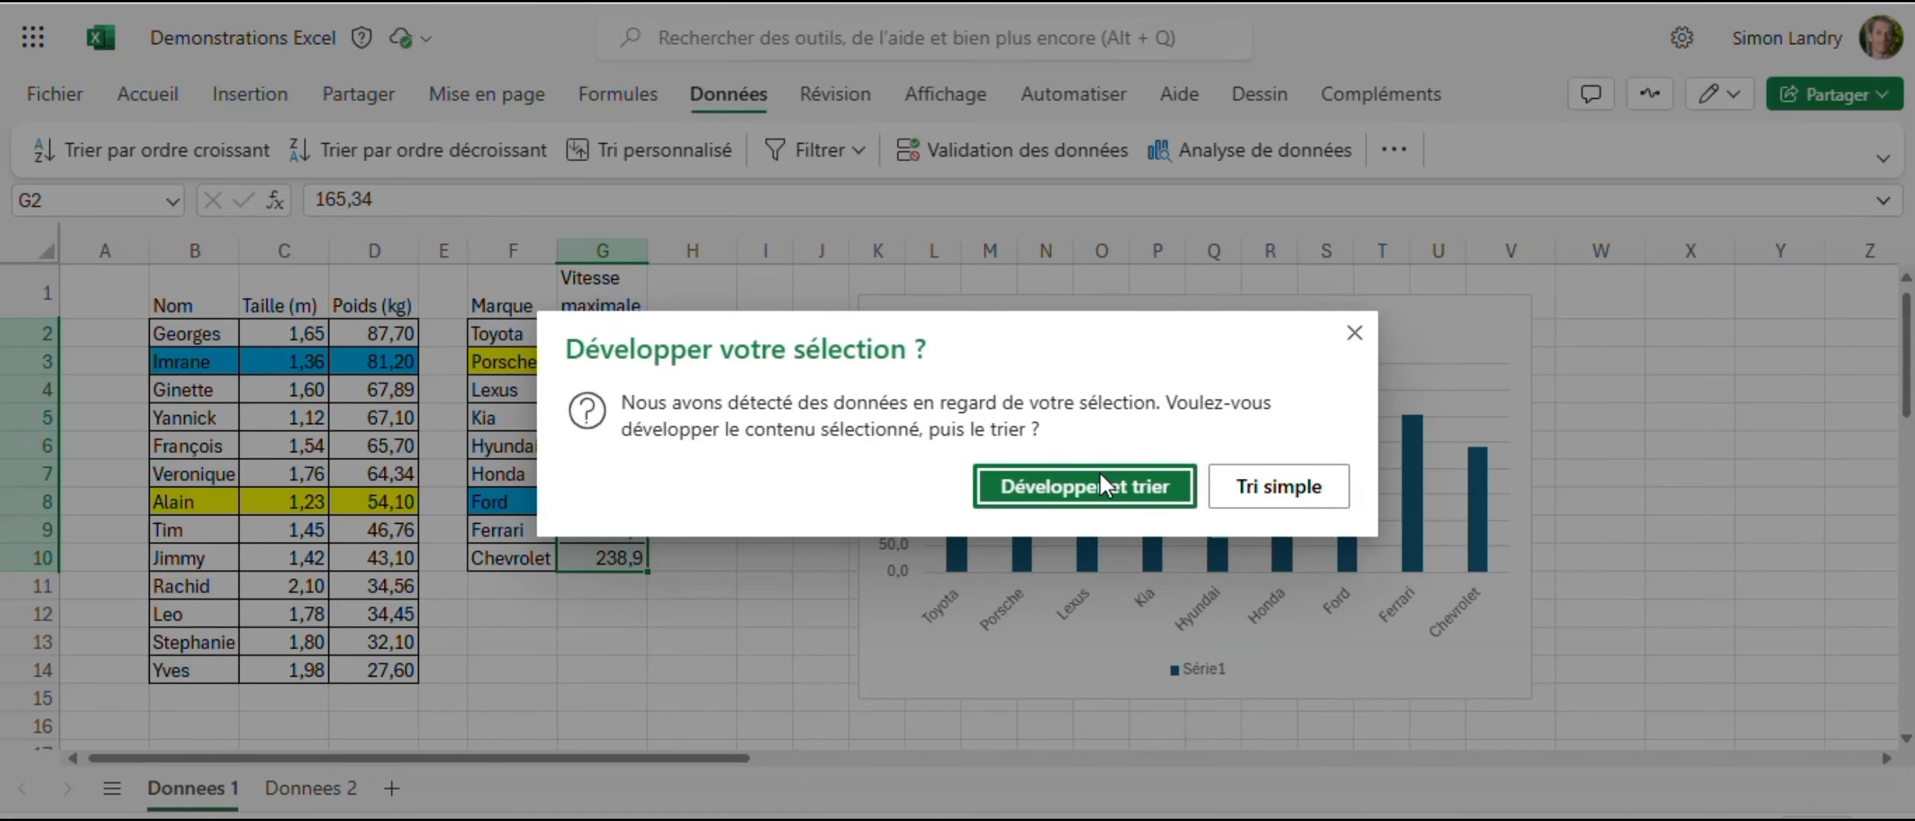
left_click(1102, 475)
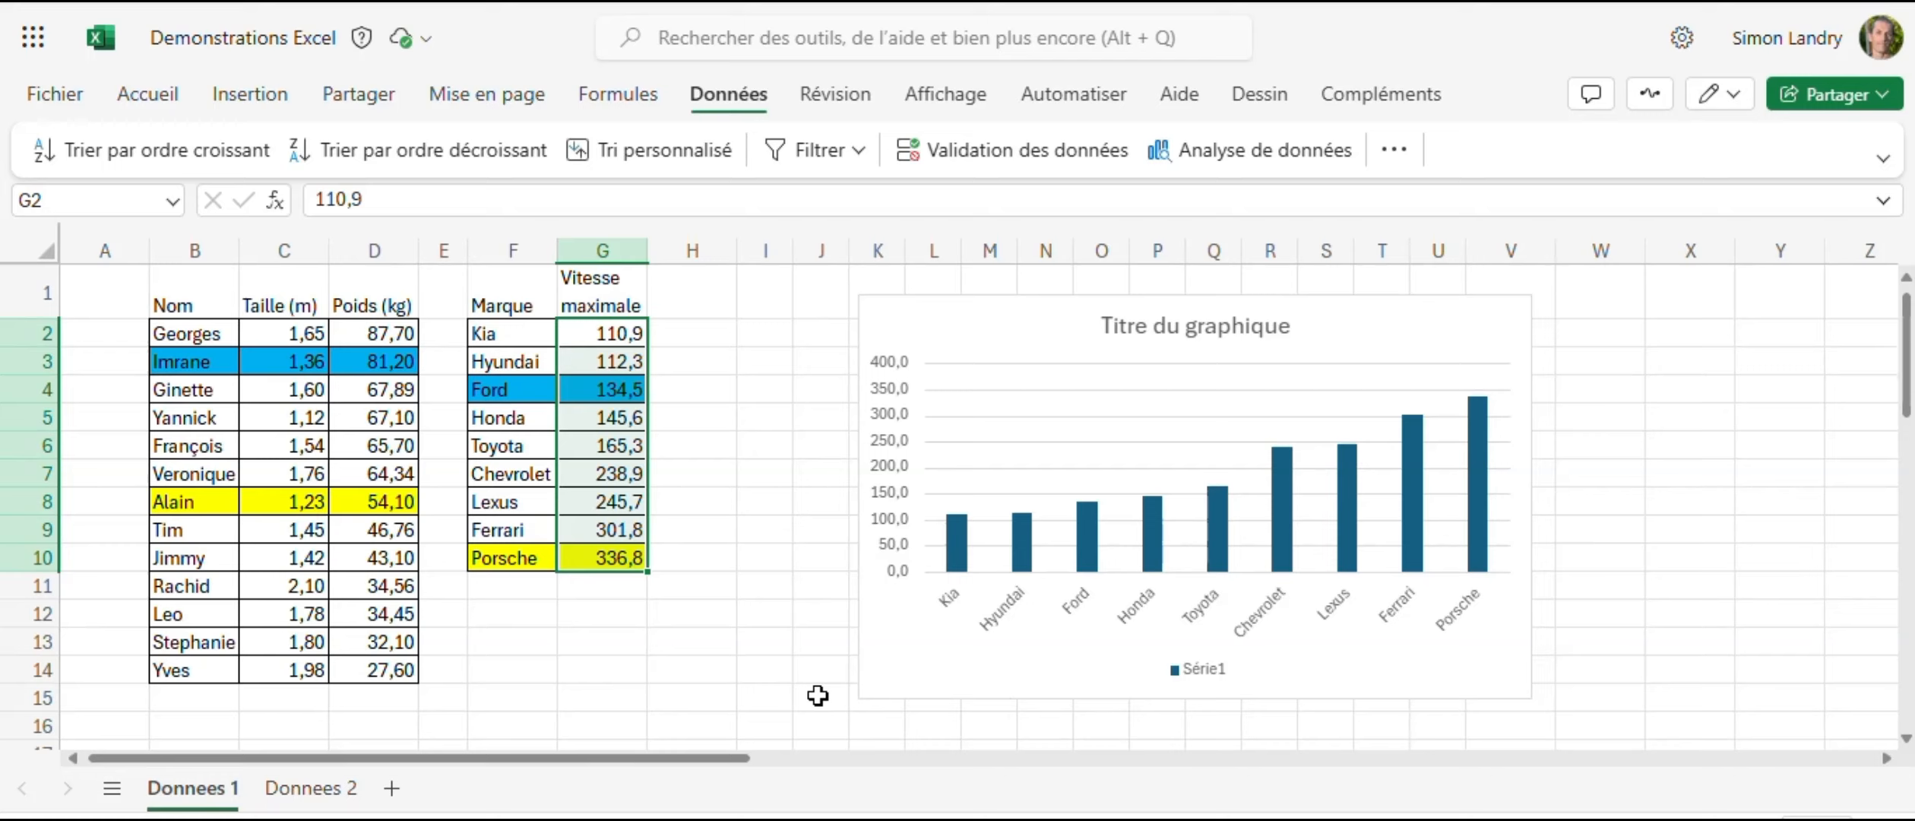
- Change Ferrari's Vitesse maximale to 341,8
left_click(536, 529)
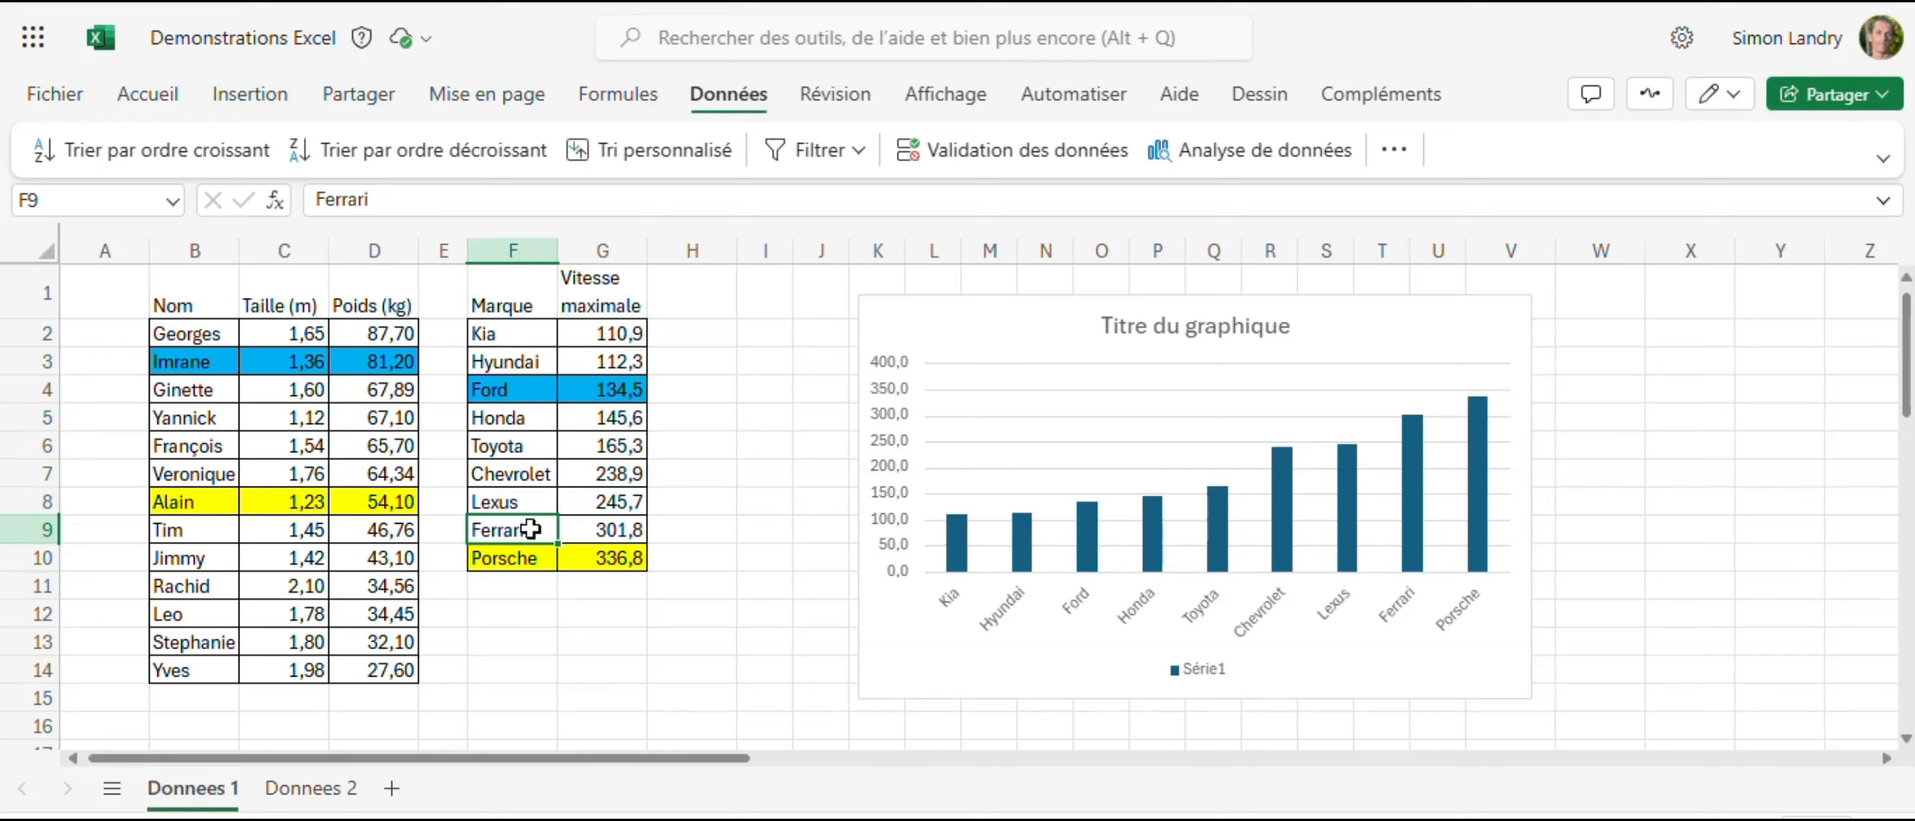
left_click(594, 529)
left_click(332, 199)
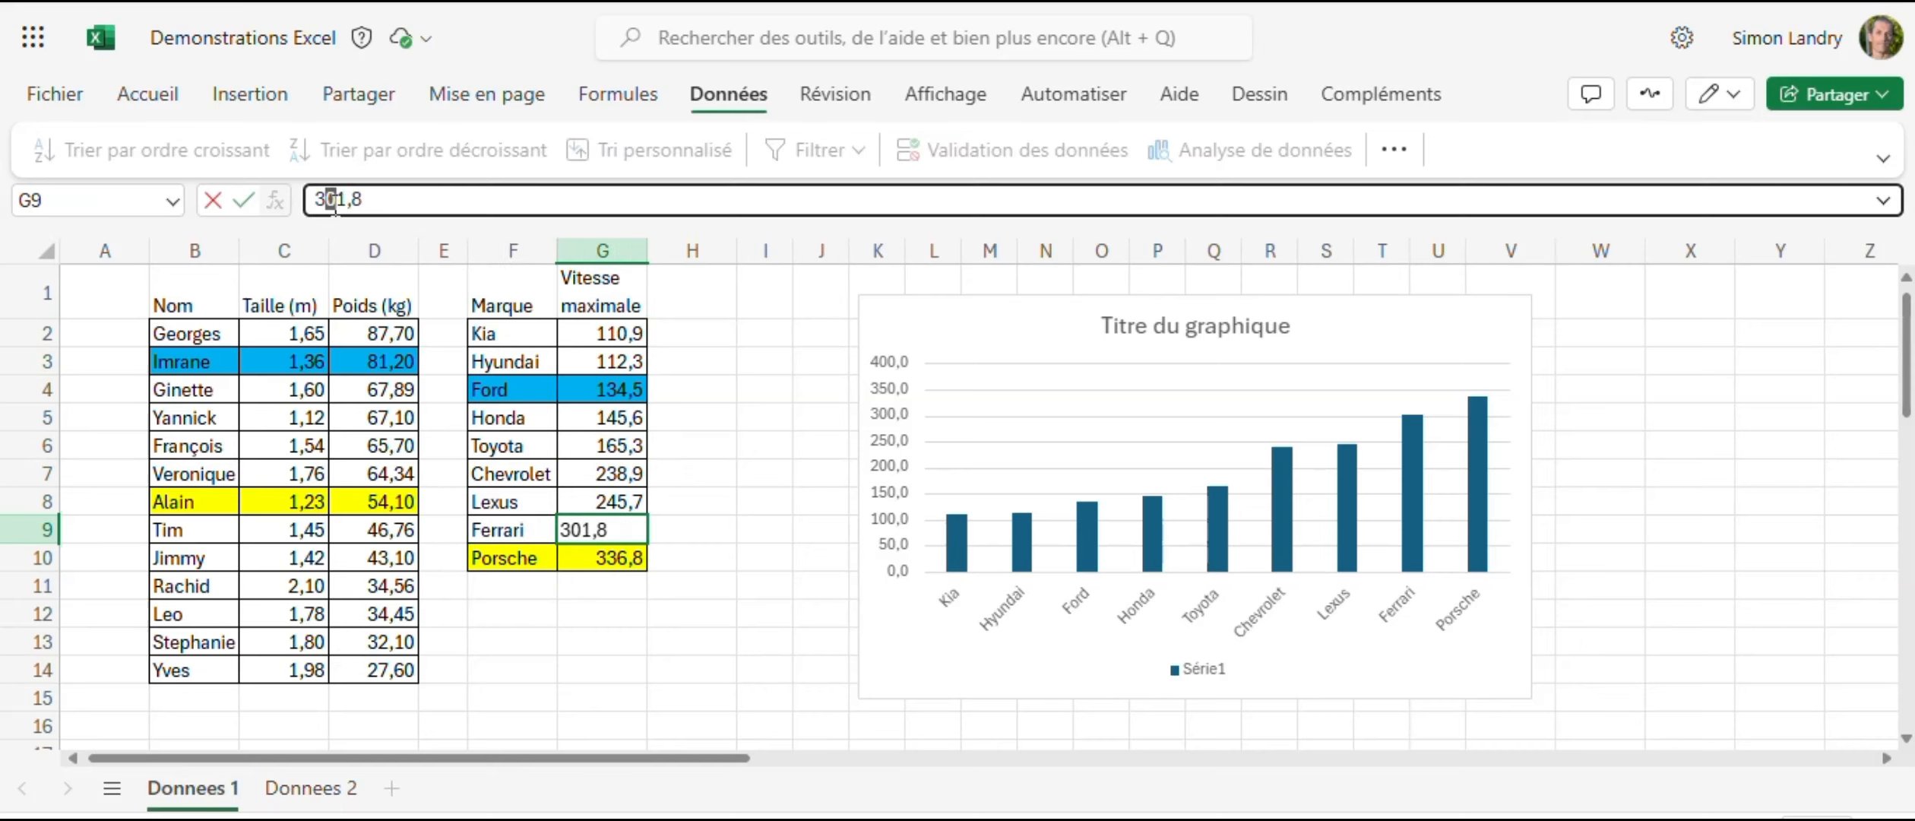
left_click_drag(335, 210, 339, 205)
type("4")
key("Return")
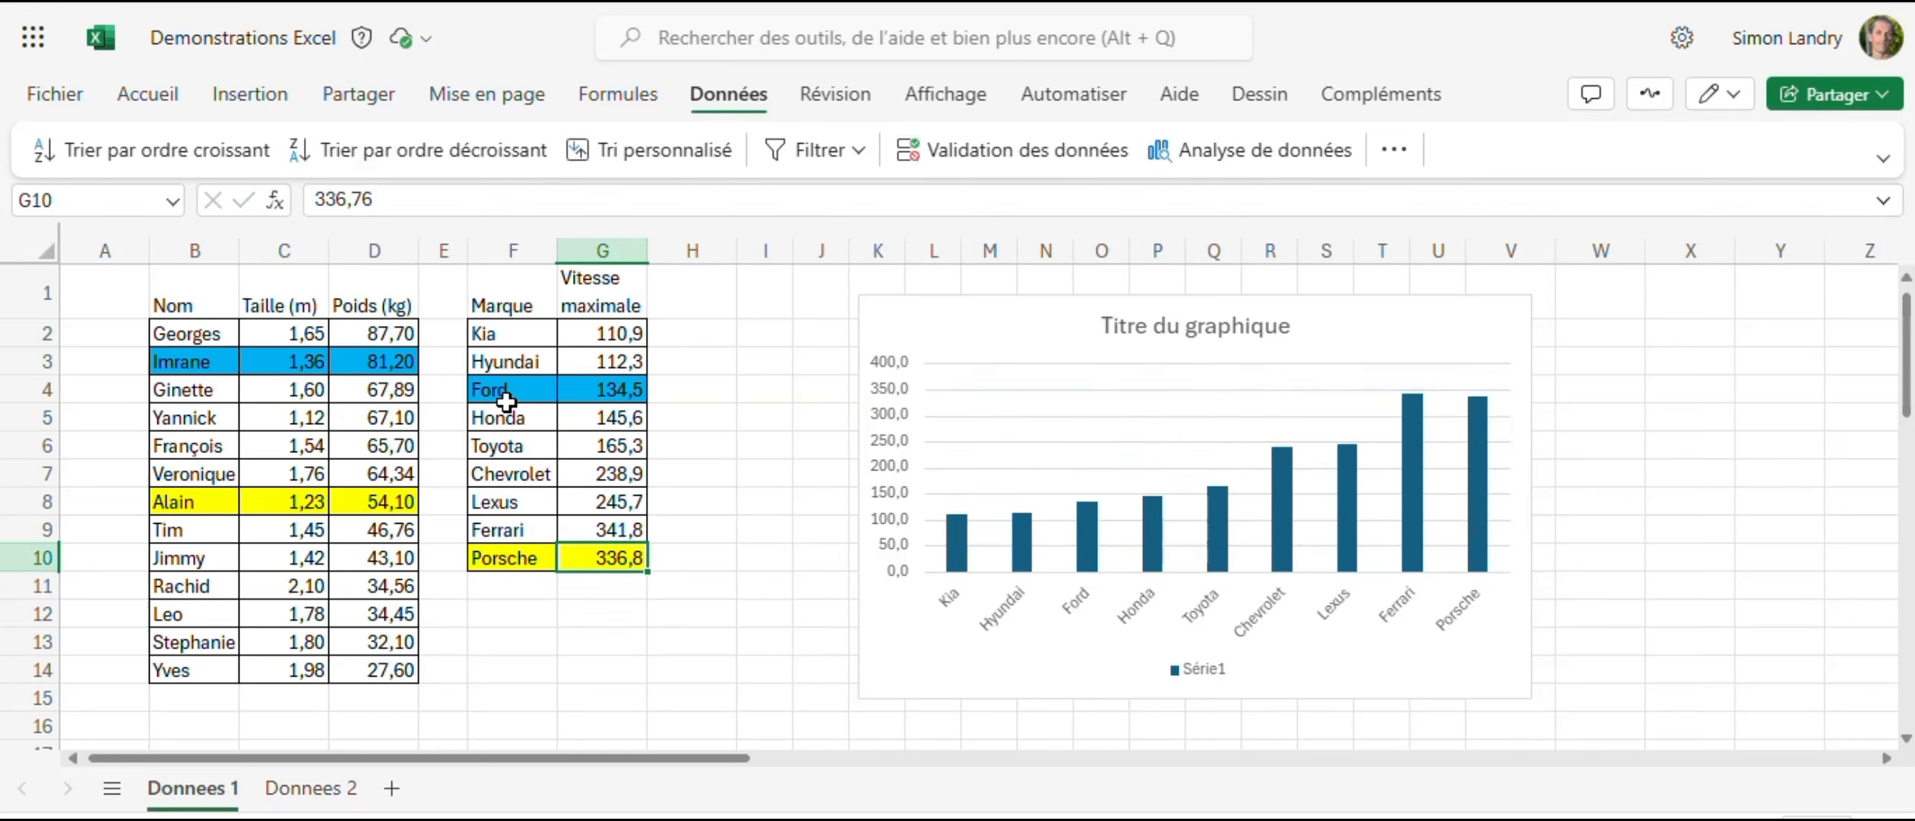
- Re-sort the car table by Vitesse maximale in ascending order after the Ferrari edit, expanding the selection
left_click_drag(600, 335, 619, 557)
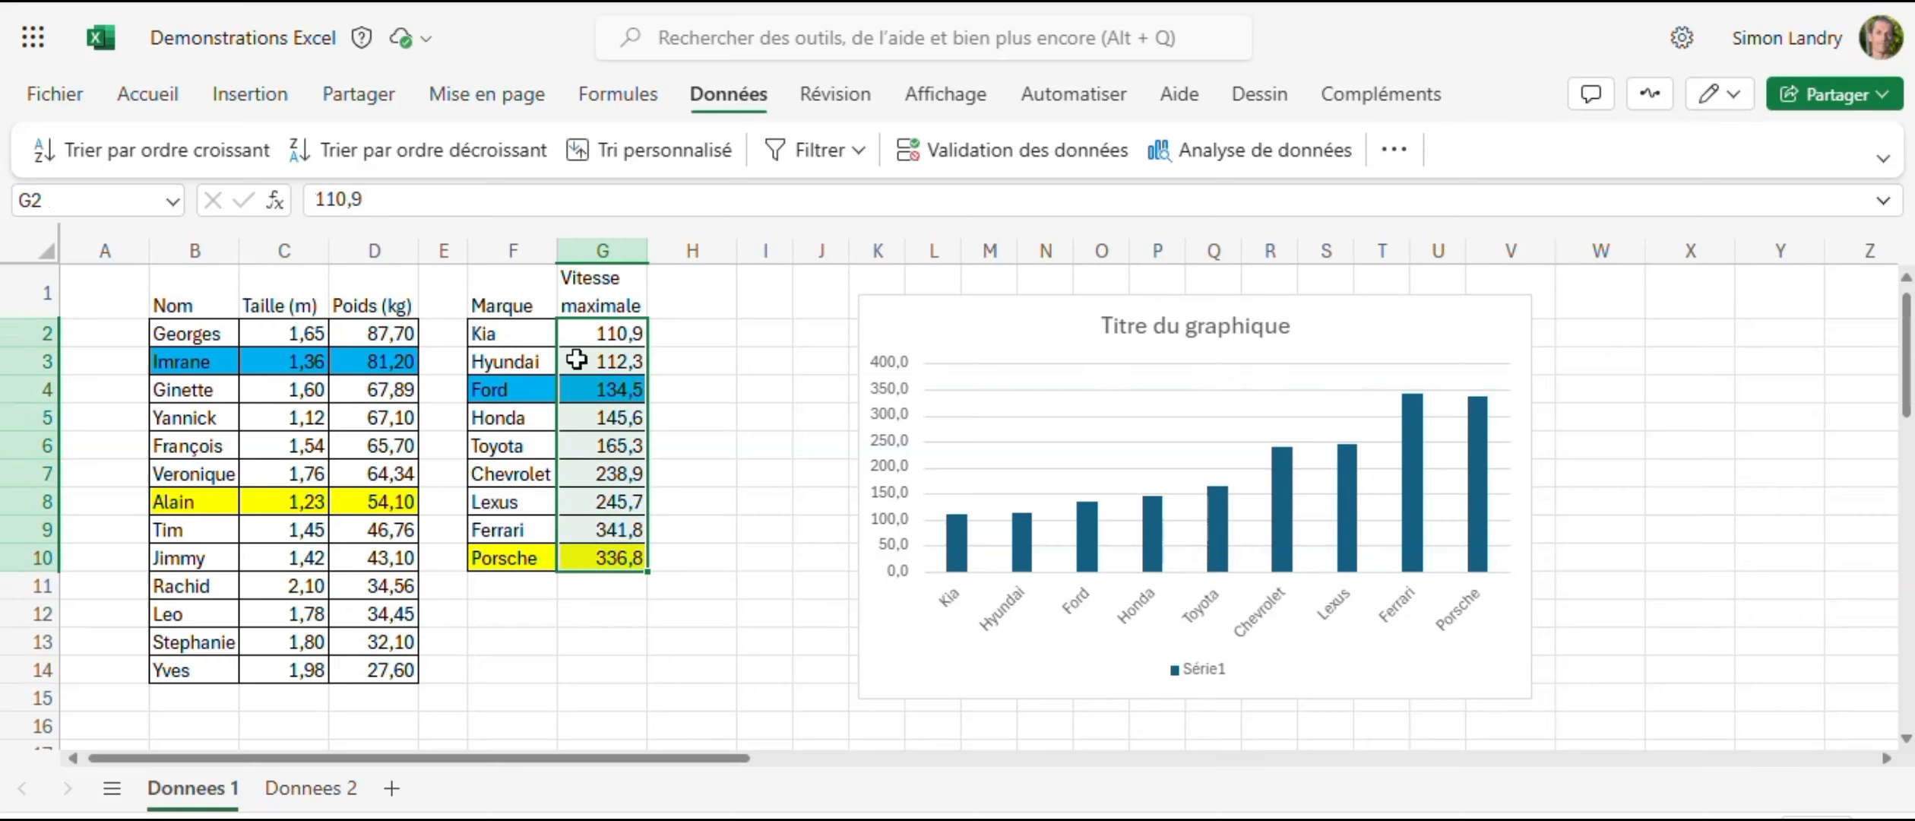
left_click(196, 155)
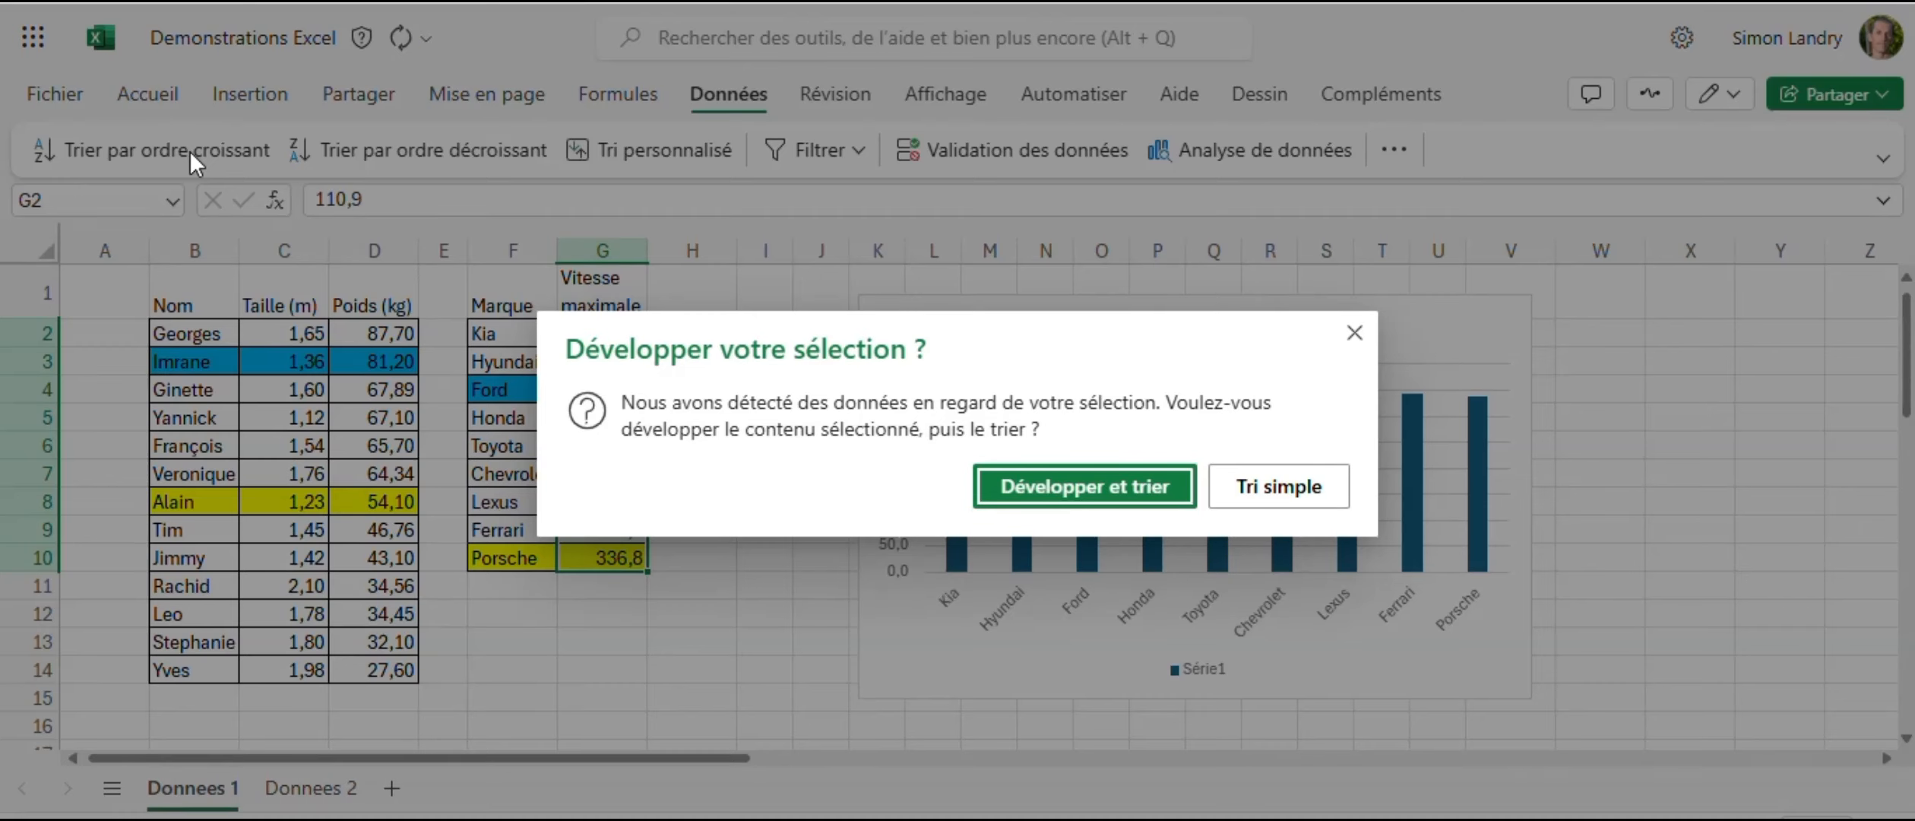
left_click(1027, 482)
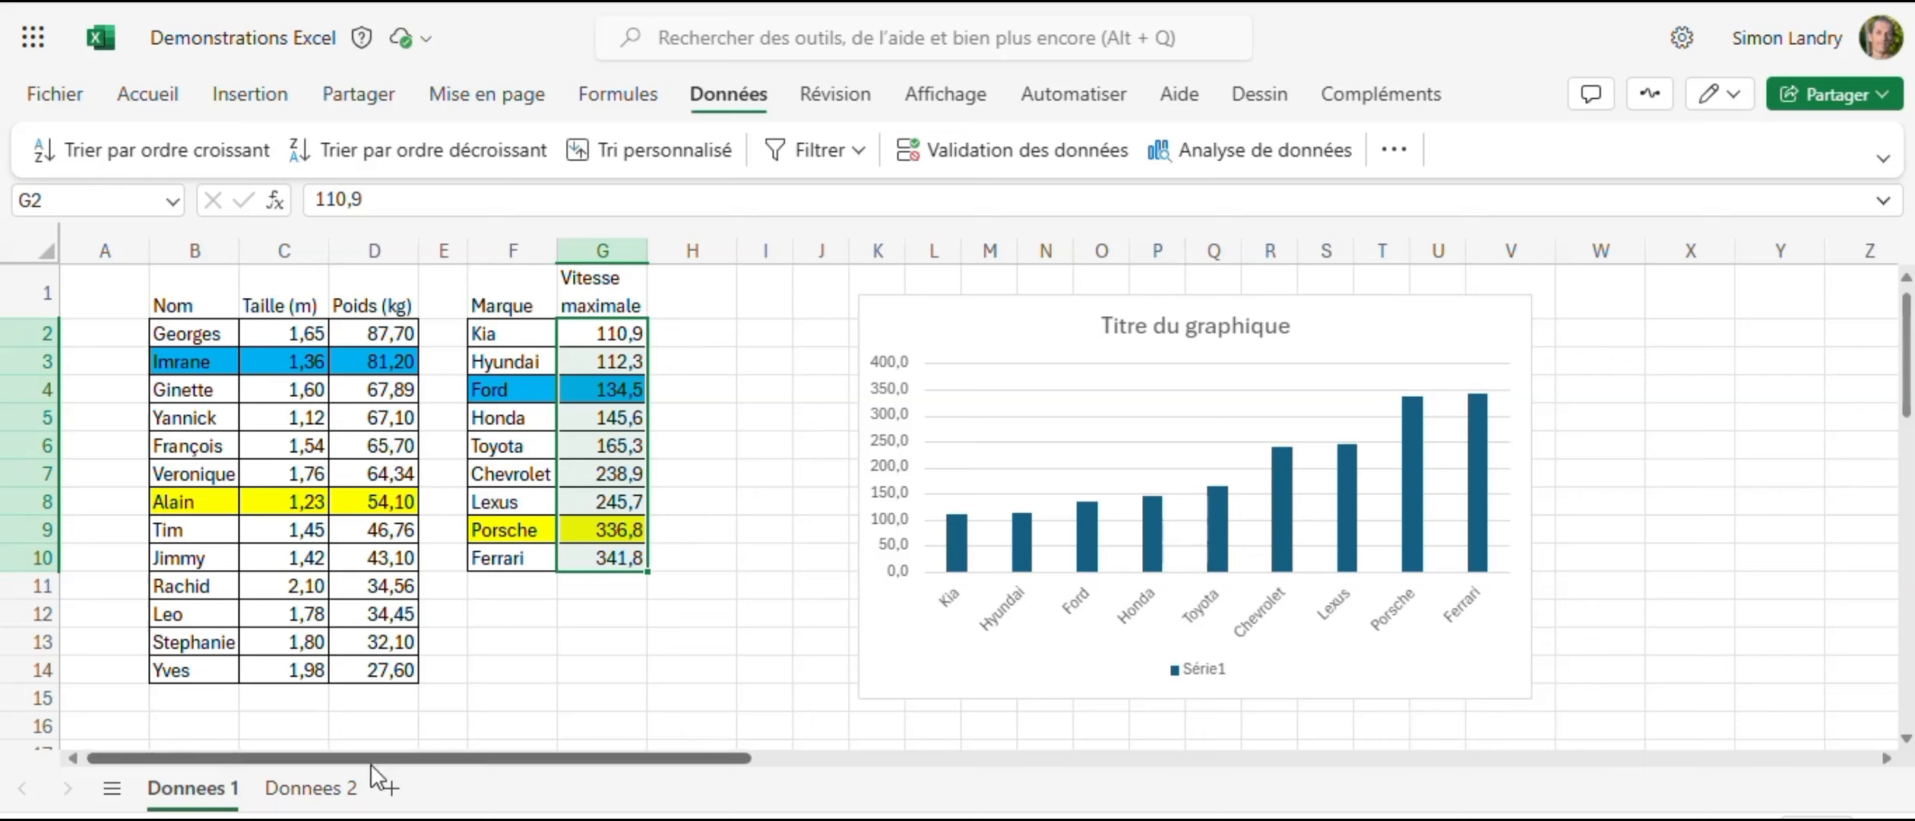
- On the Donnees 2 sheet, start inserting the NB.SI function in P3, beside the Brun label
left_click(340, 794)
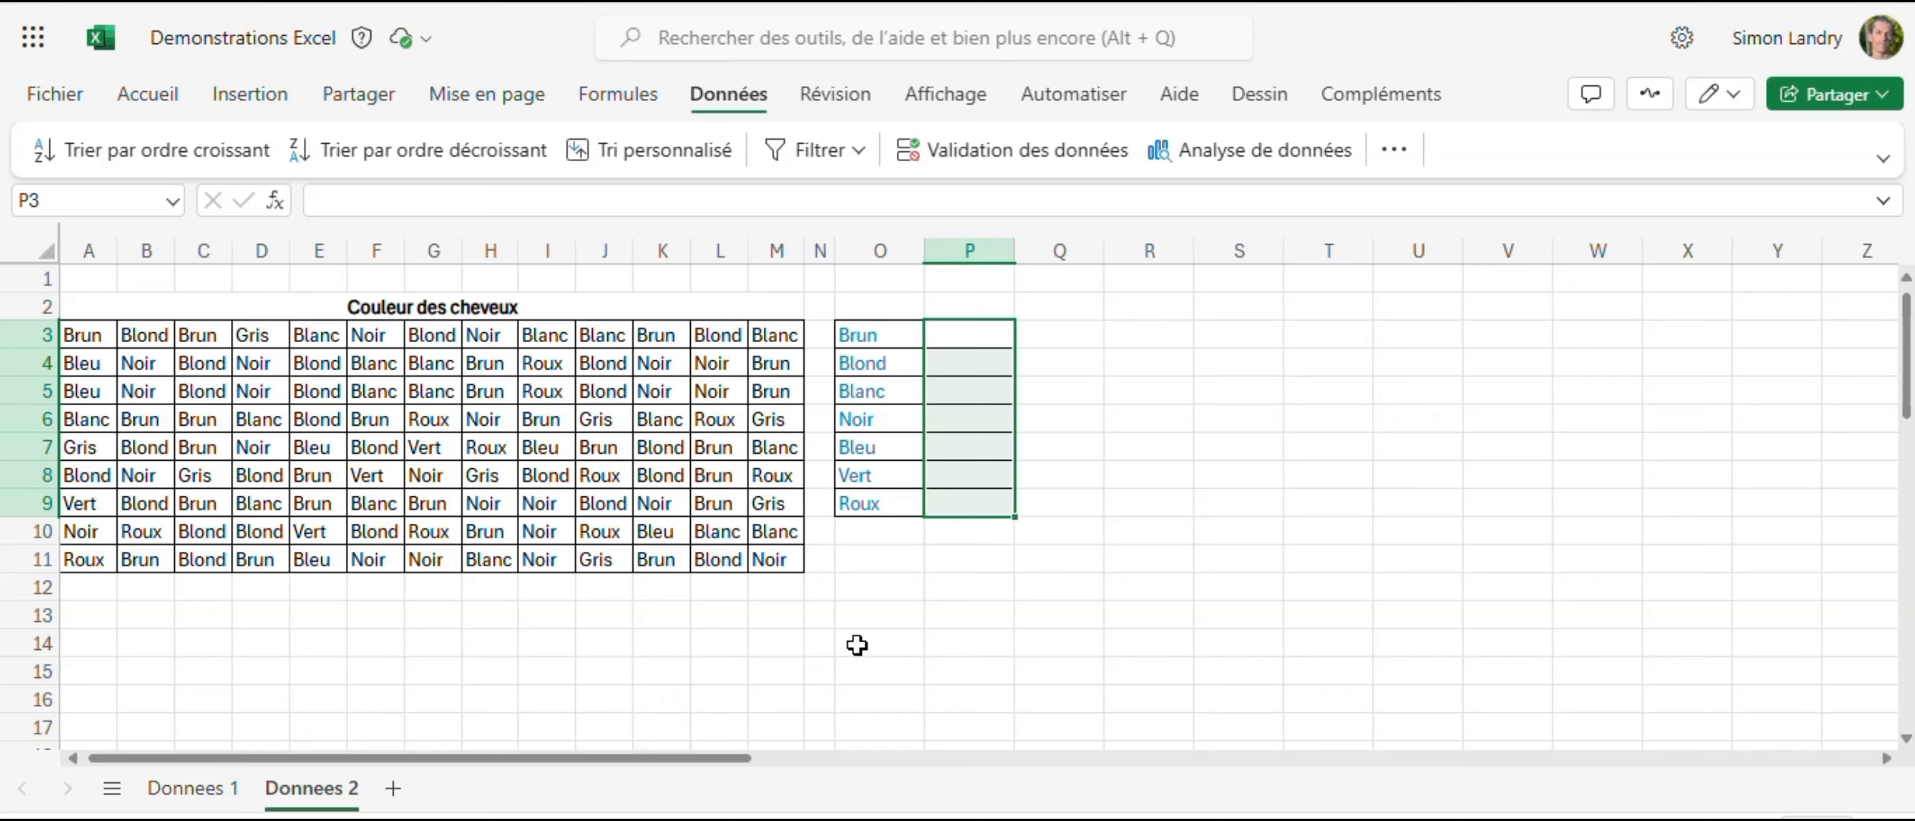
left_click(802, 645)
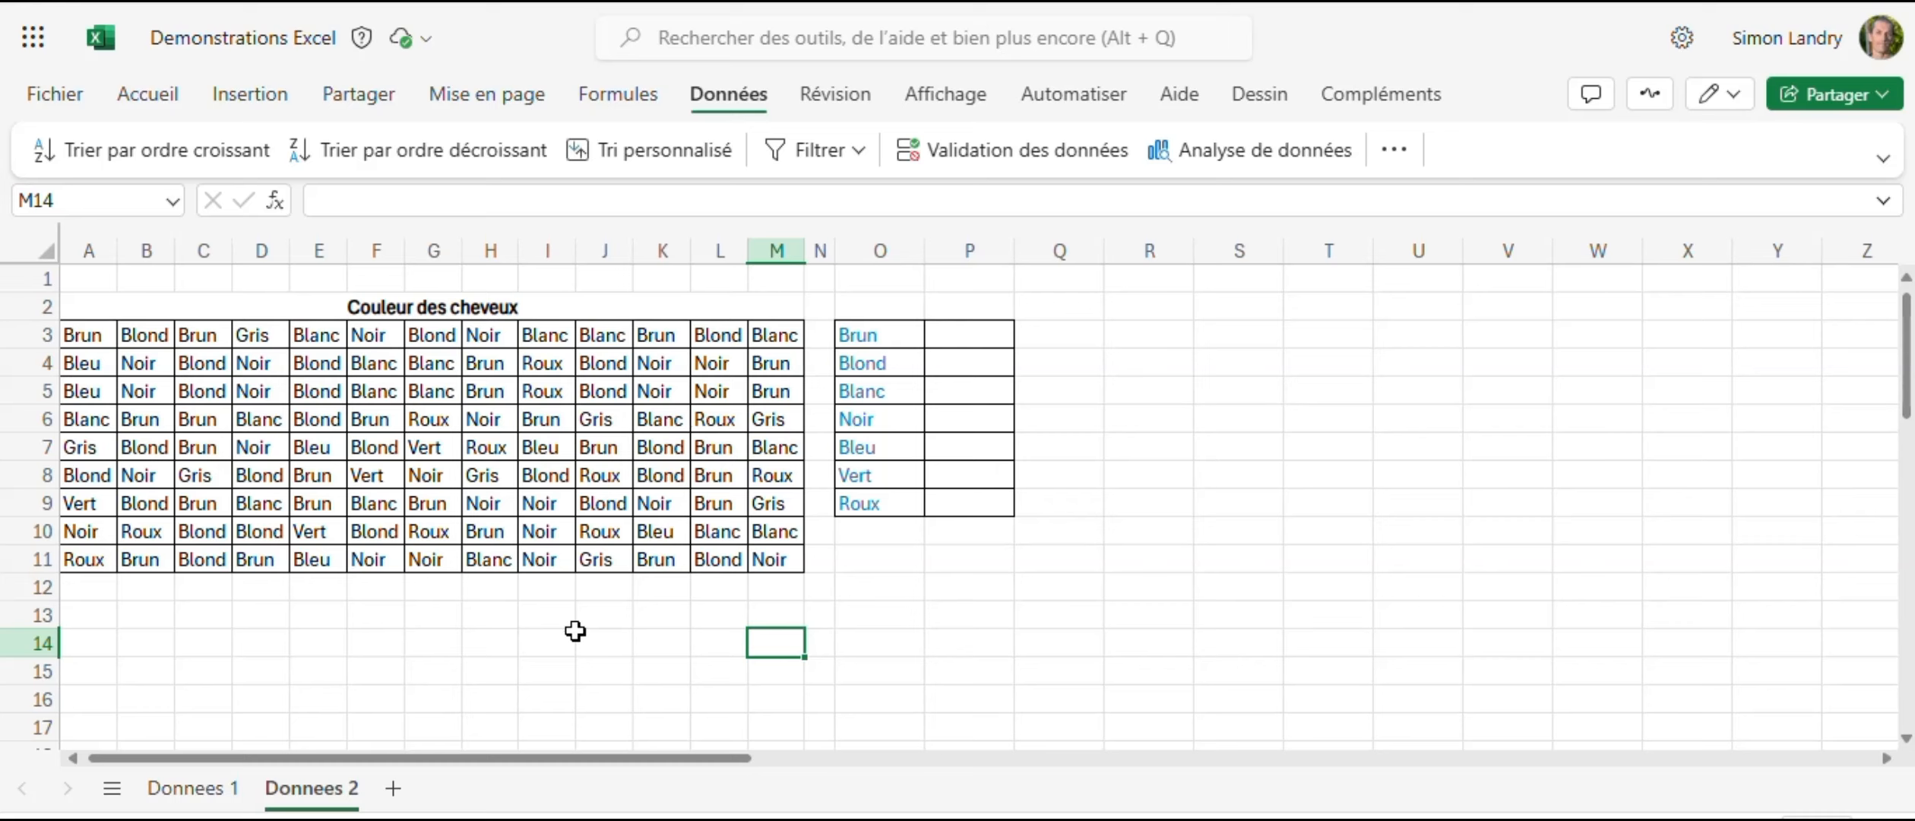
left_click(973, 334)
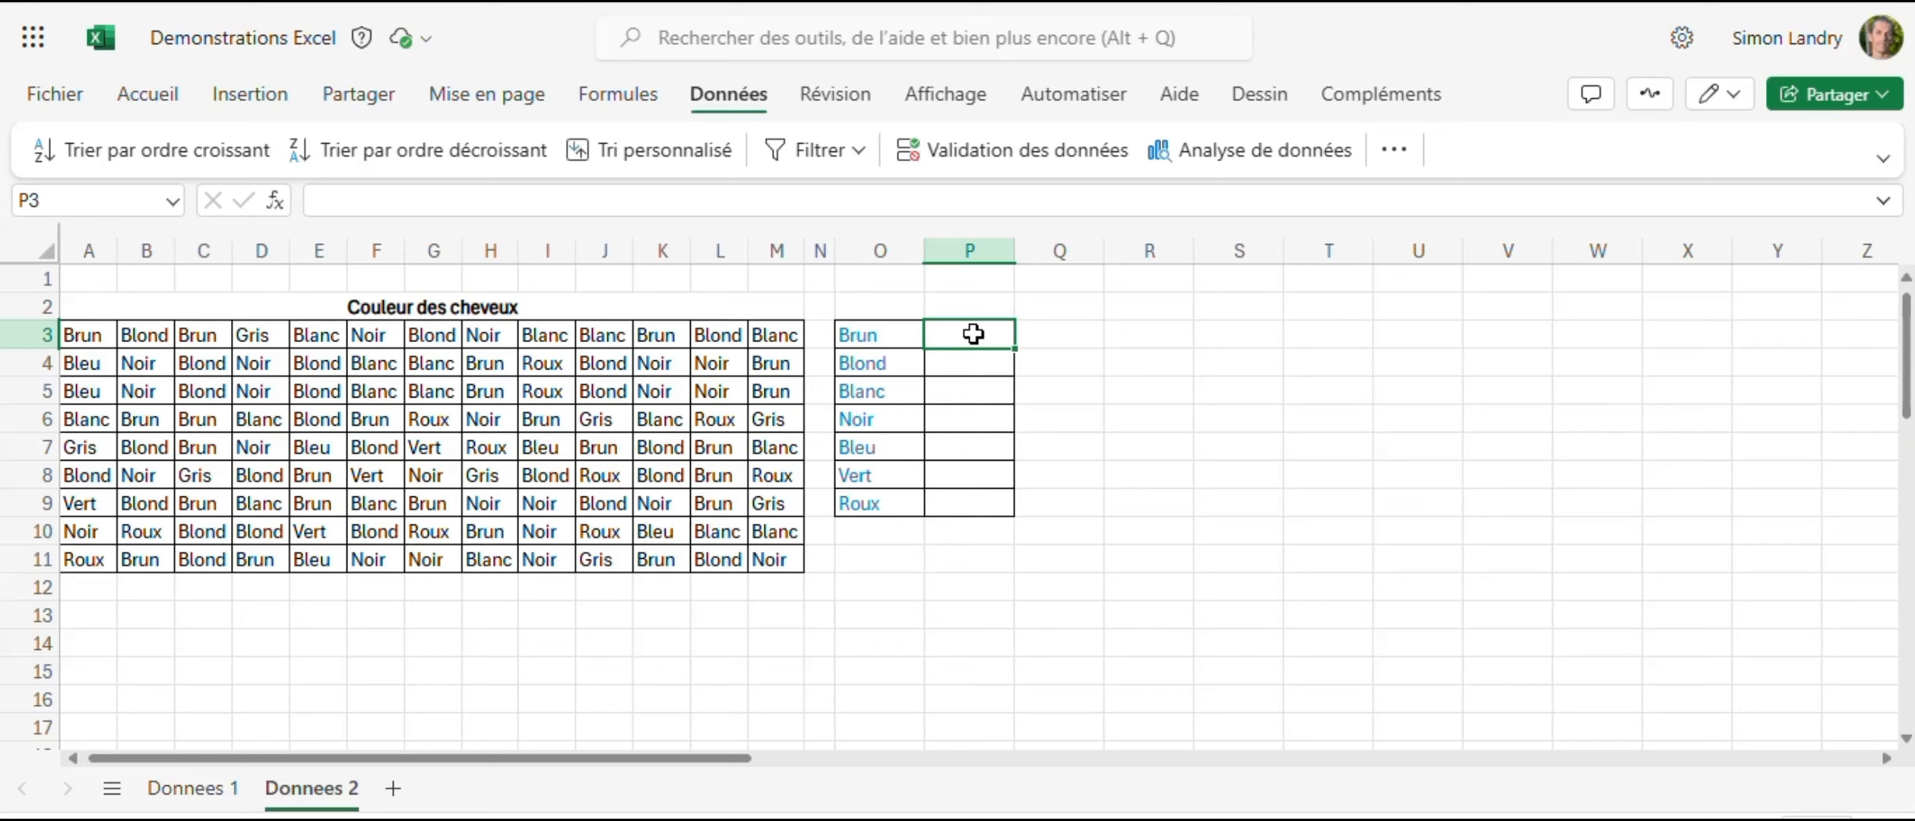
left_click(597, 101)
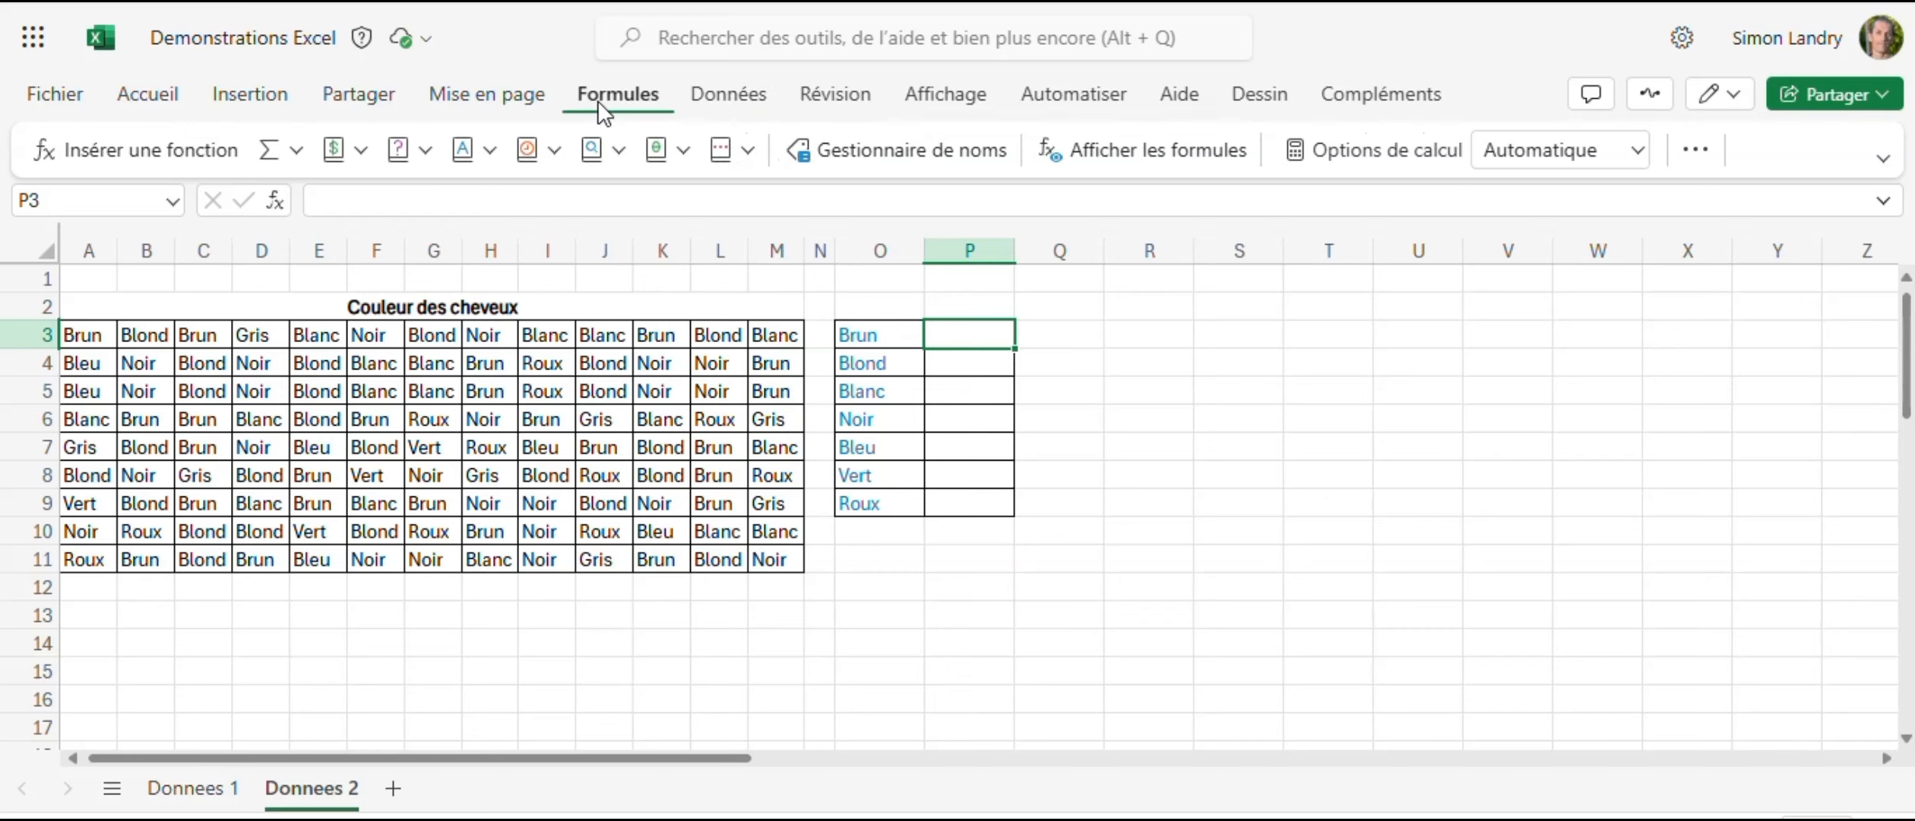
left_click(139, 159)
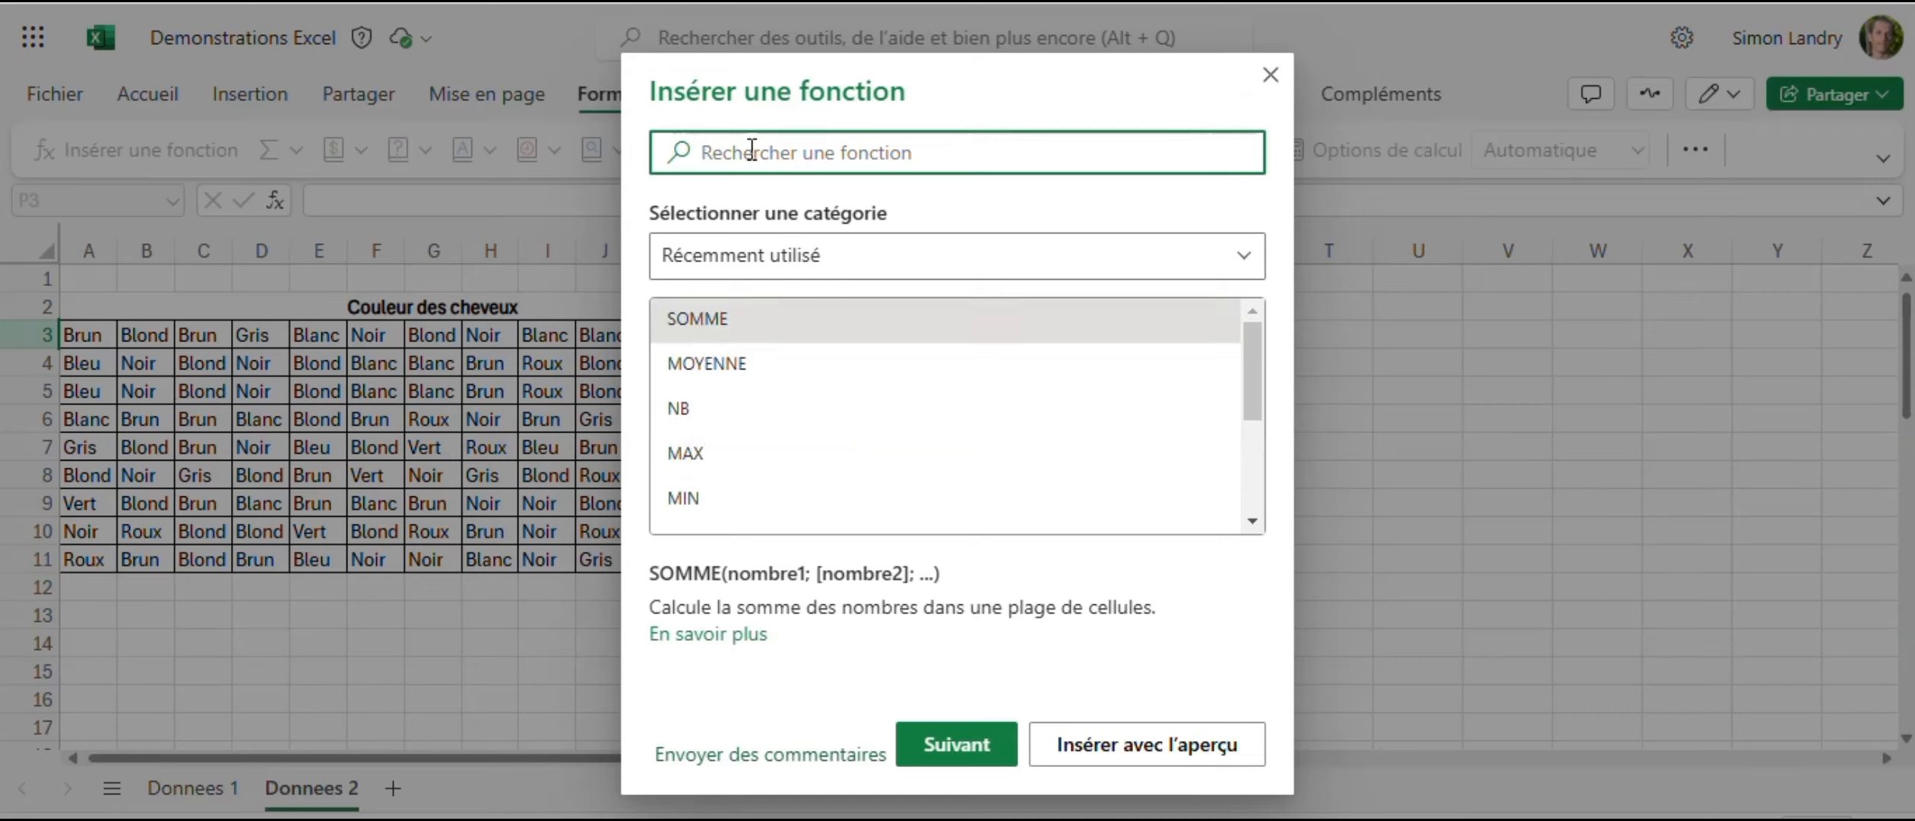
type("nb")
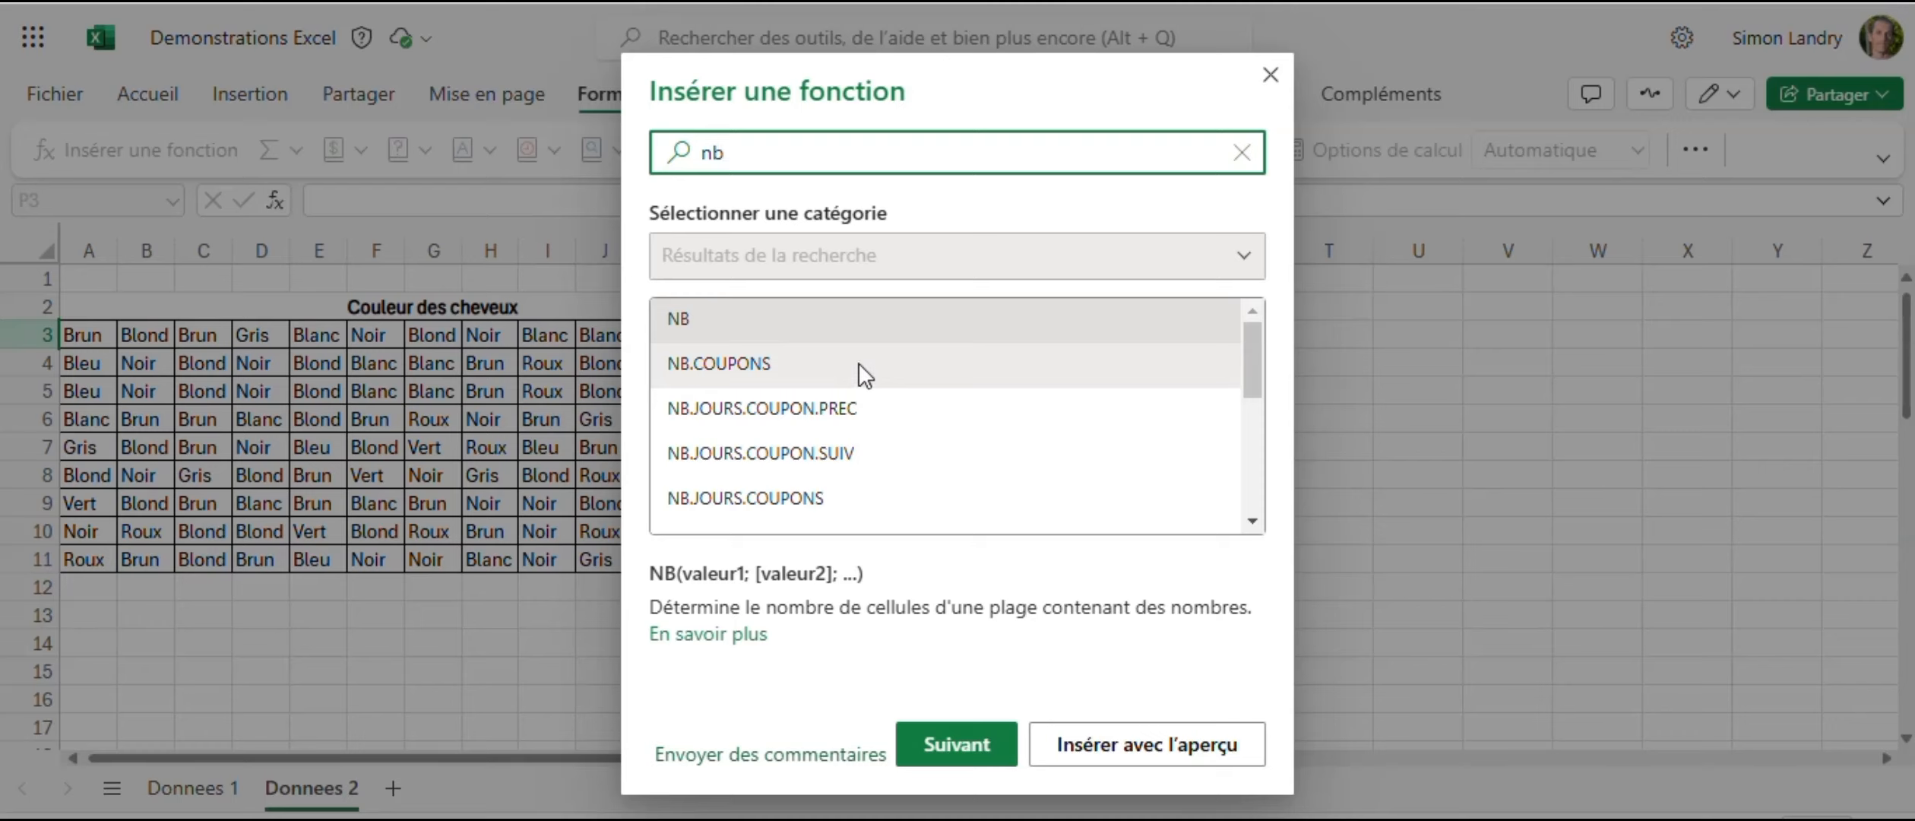
scroll(858, 364, "down", 2)
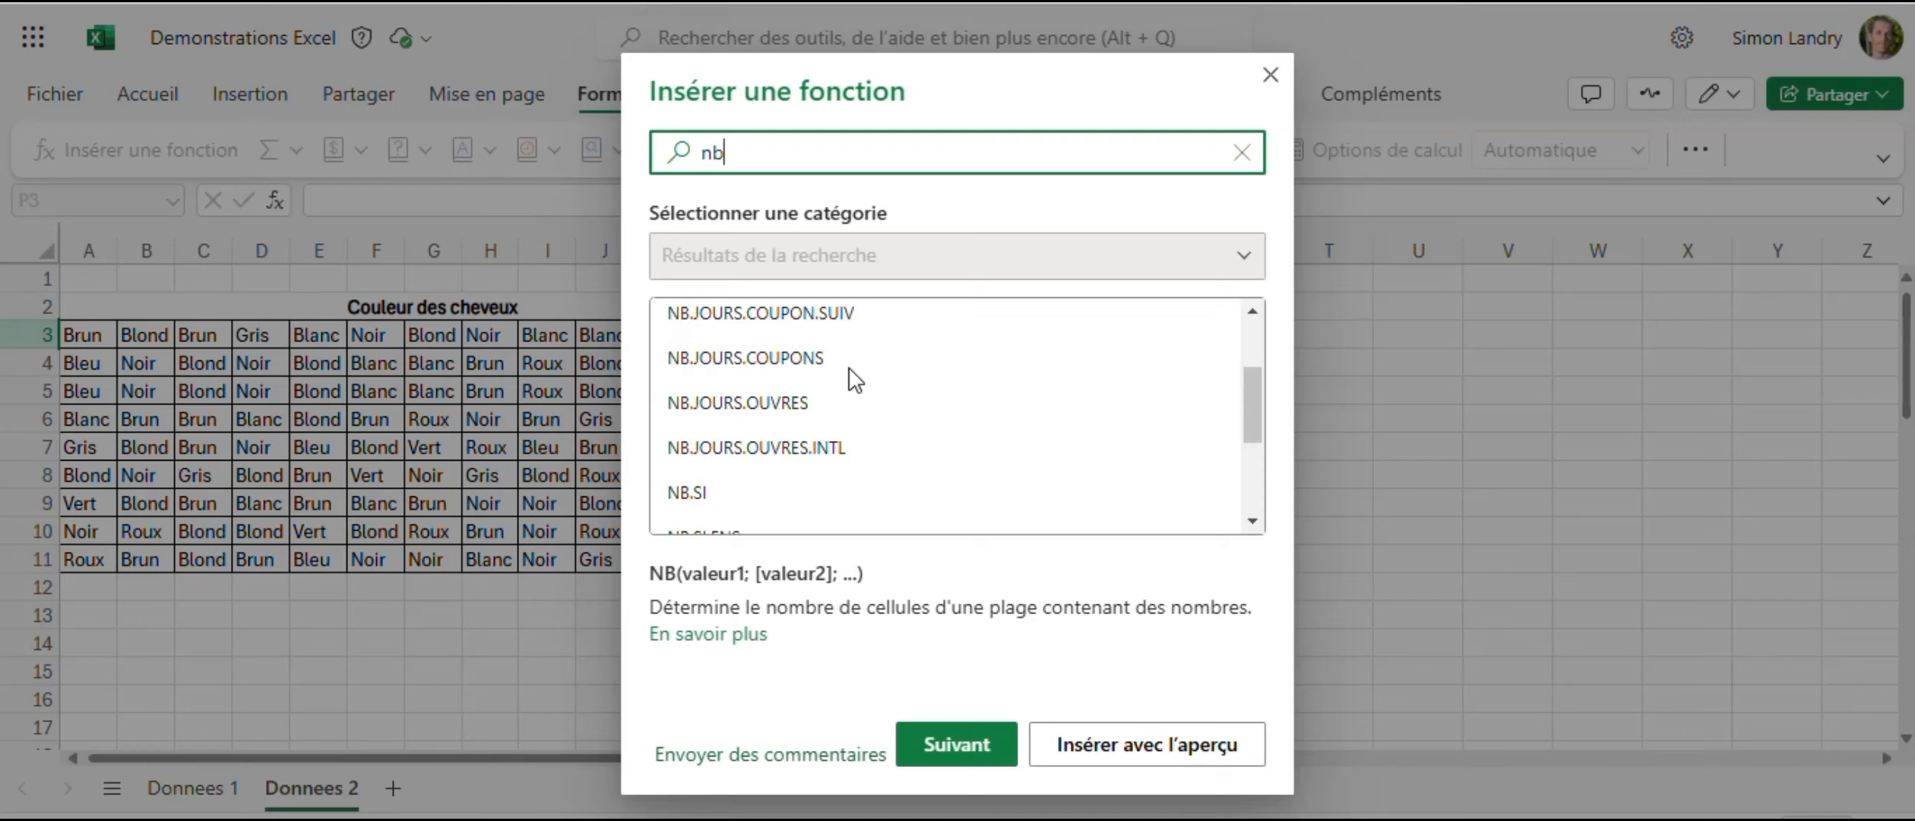
left_click(741, 488)
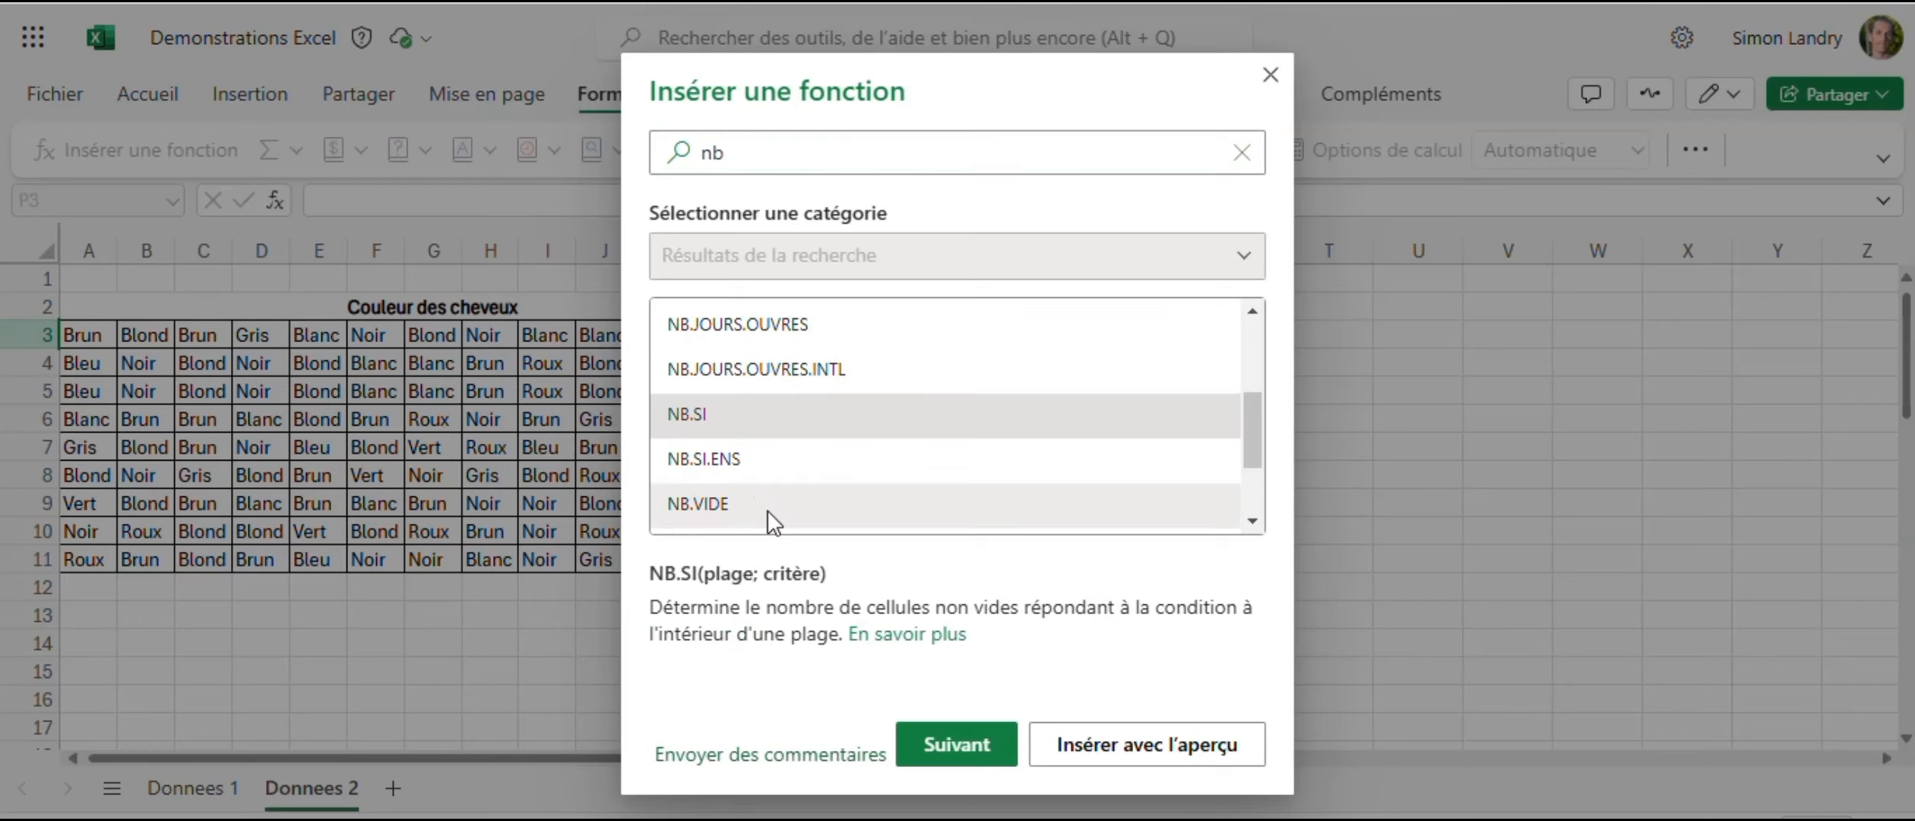
left_click(948, 731)
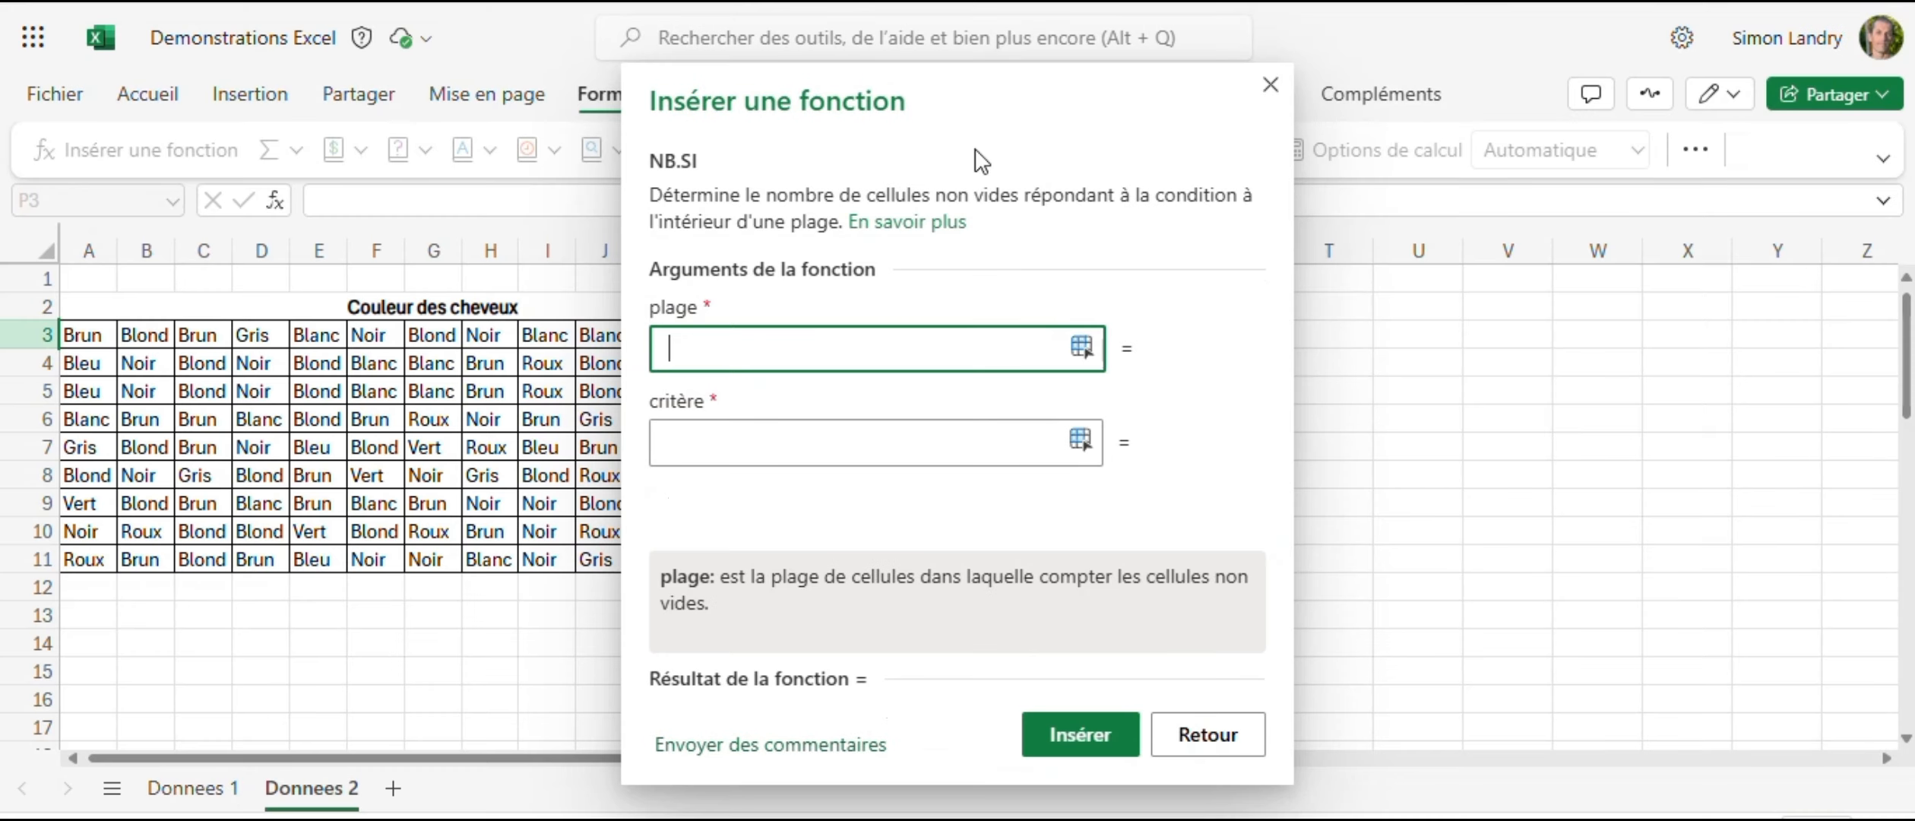
- Set the NB.SI range argument to the hair colour table A3:M11 and insert the function into P3
left_click_drag(954, 99, 1288, 93)
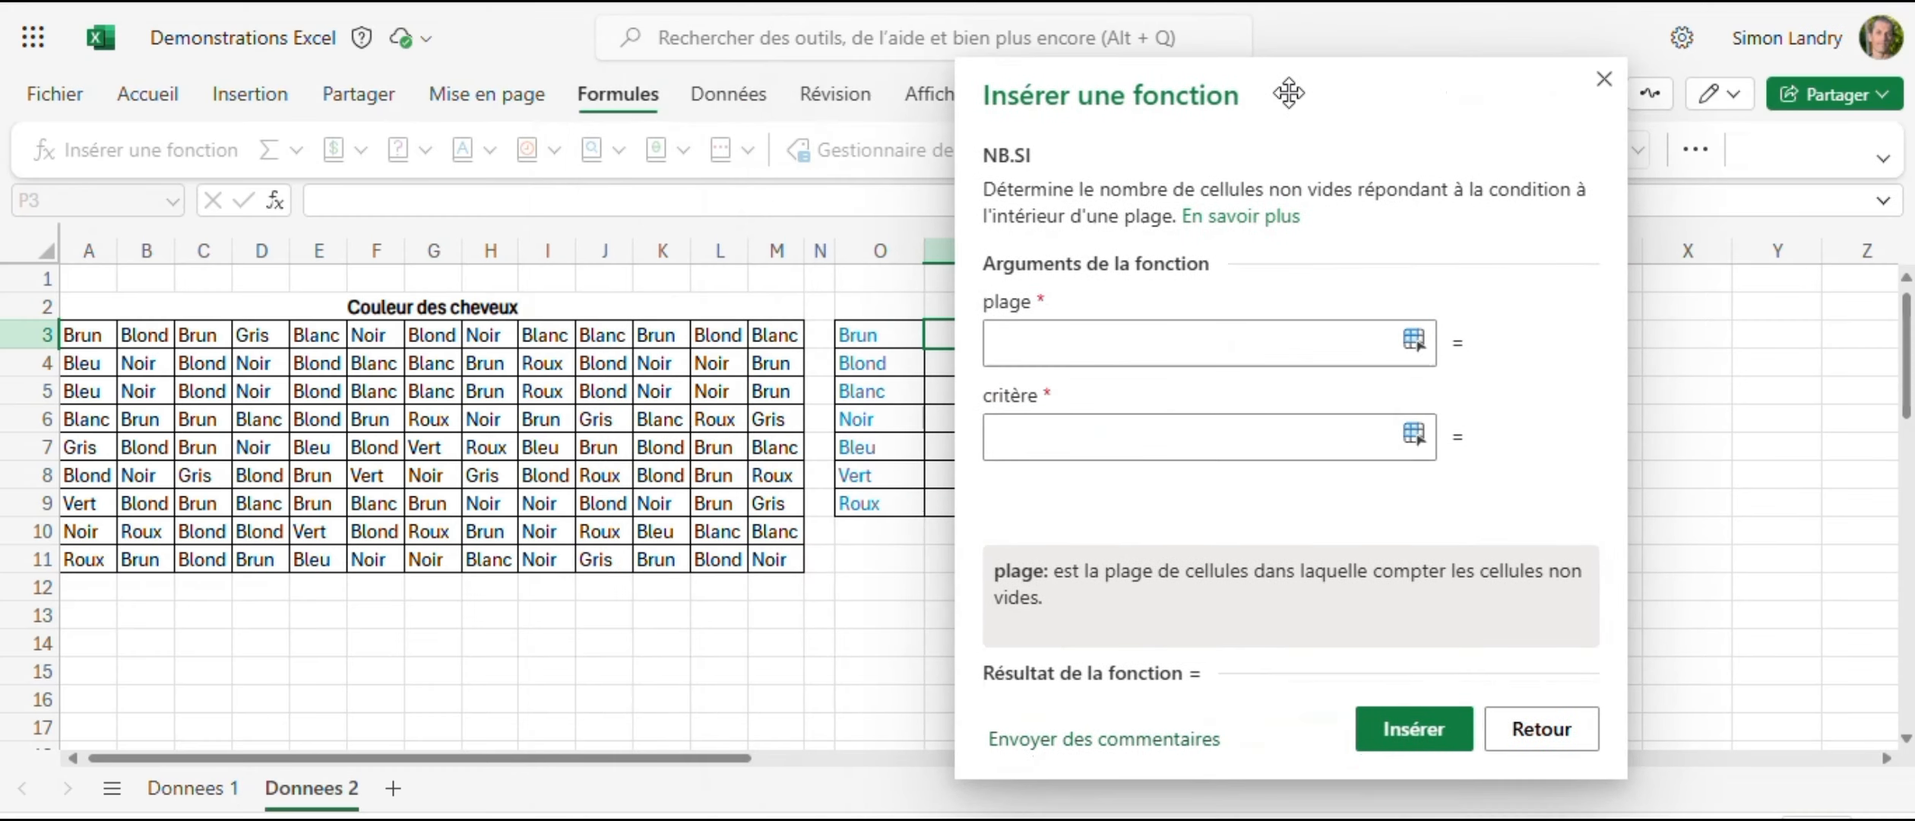
left_click_drag(106, 334, 148, 363)
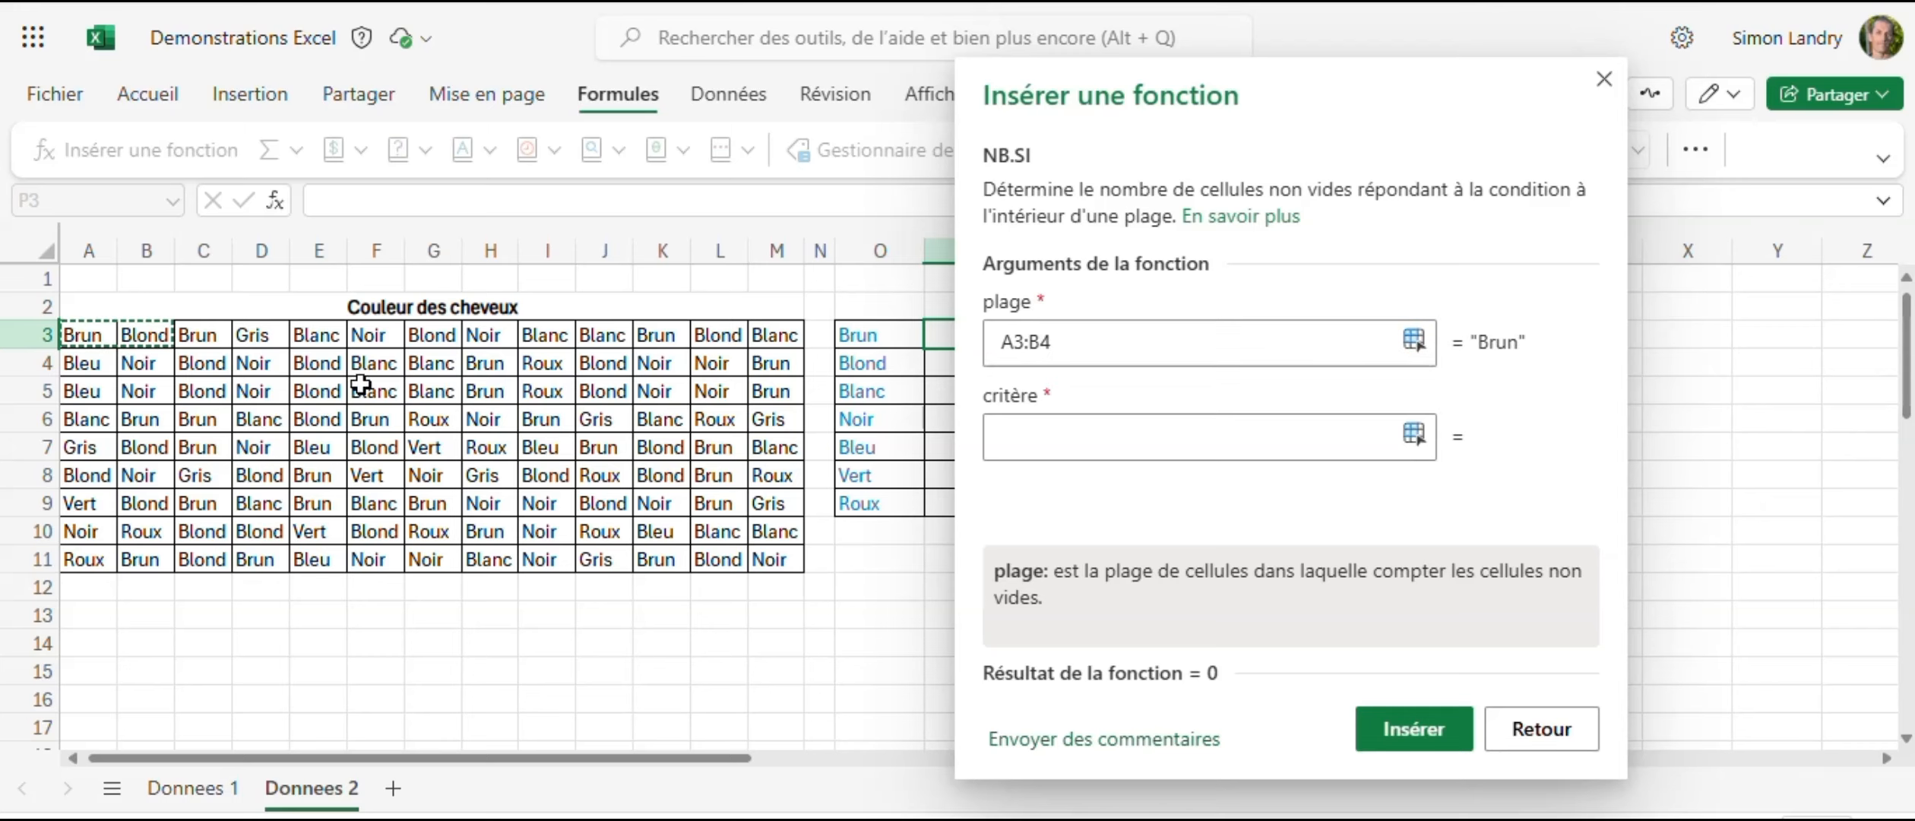
left_click_drag(360, 385, 762, 553)
left_click(1417, 723)
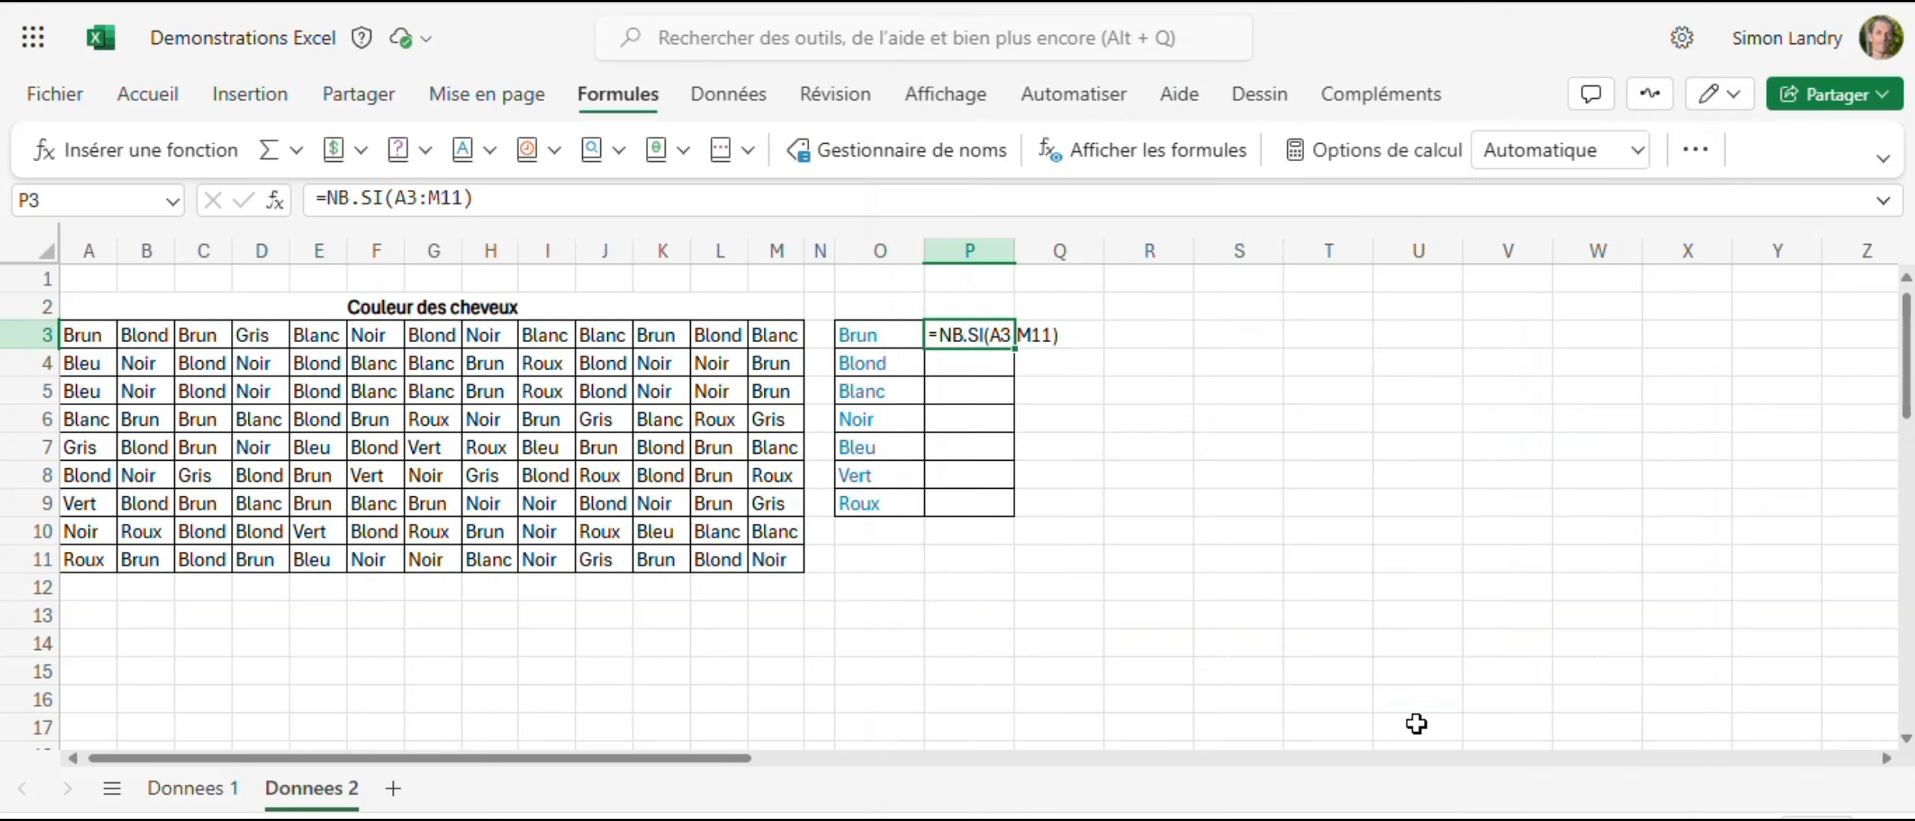
- Complete the P3 formula with the criterion "Brun" so it reads =NB.SI(A3:M11; "Brun")
left_click(463, 199)
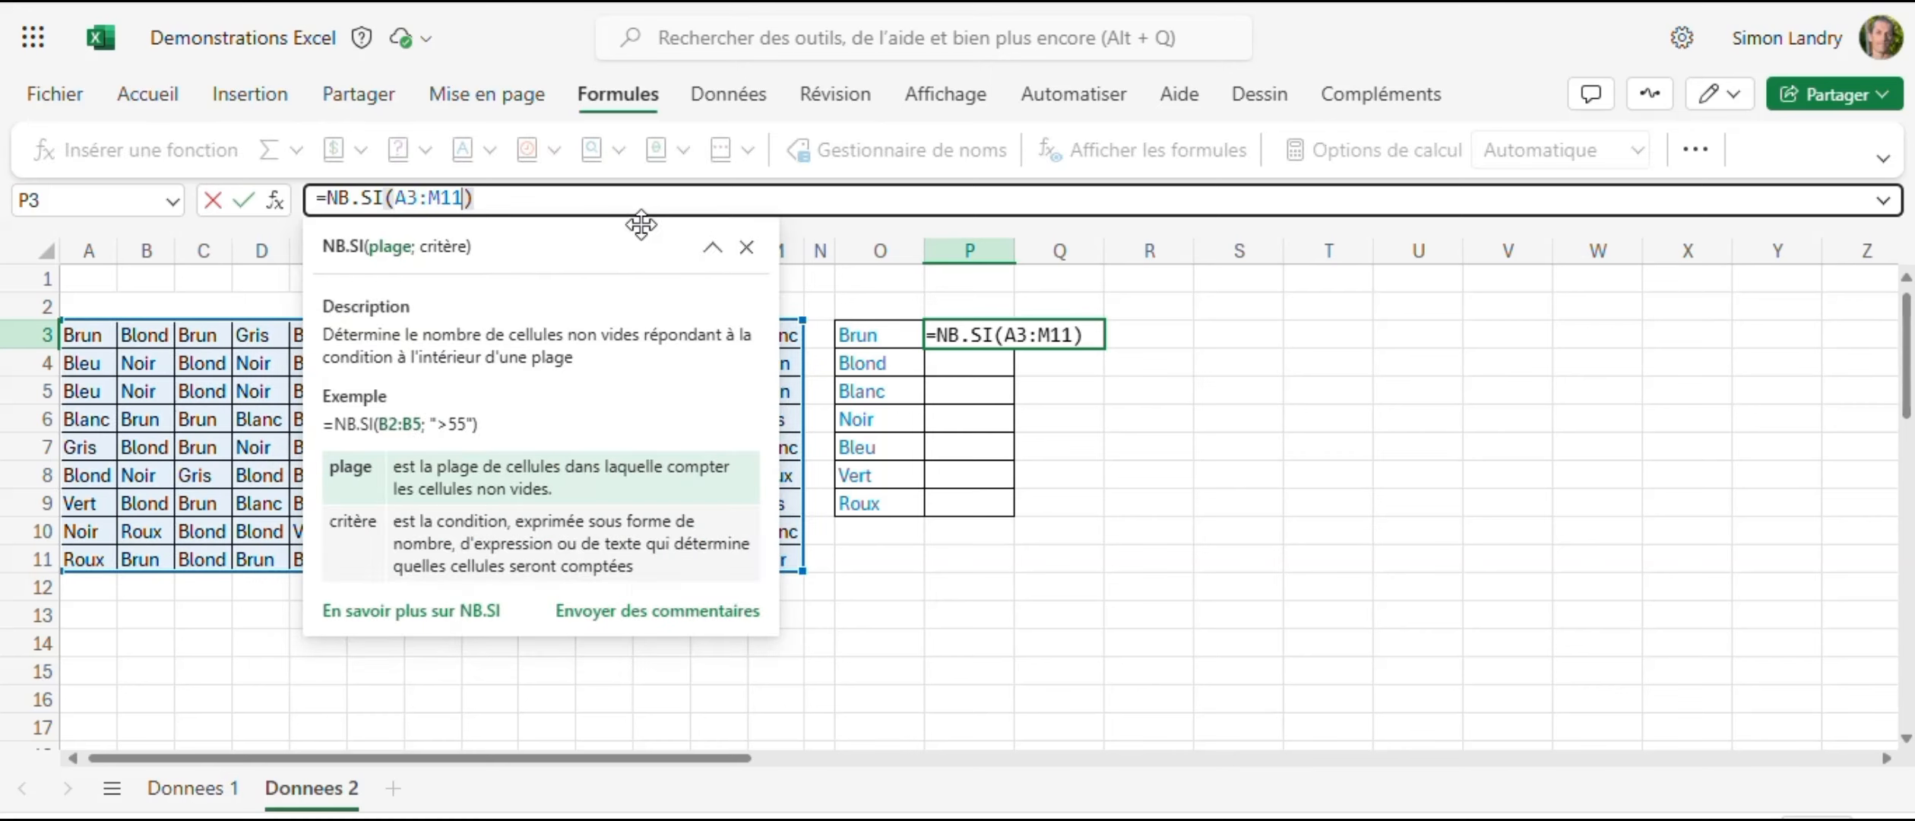
type(";")
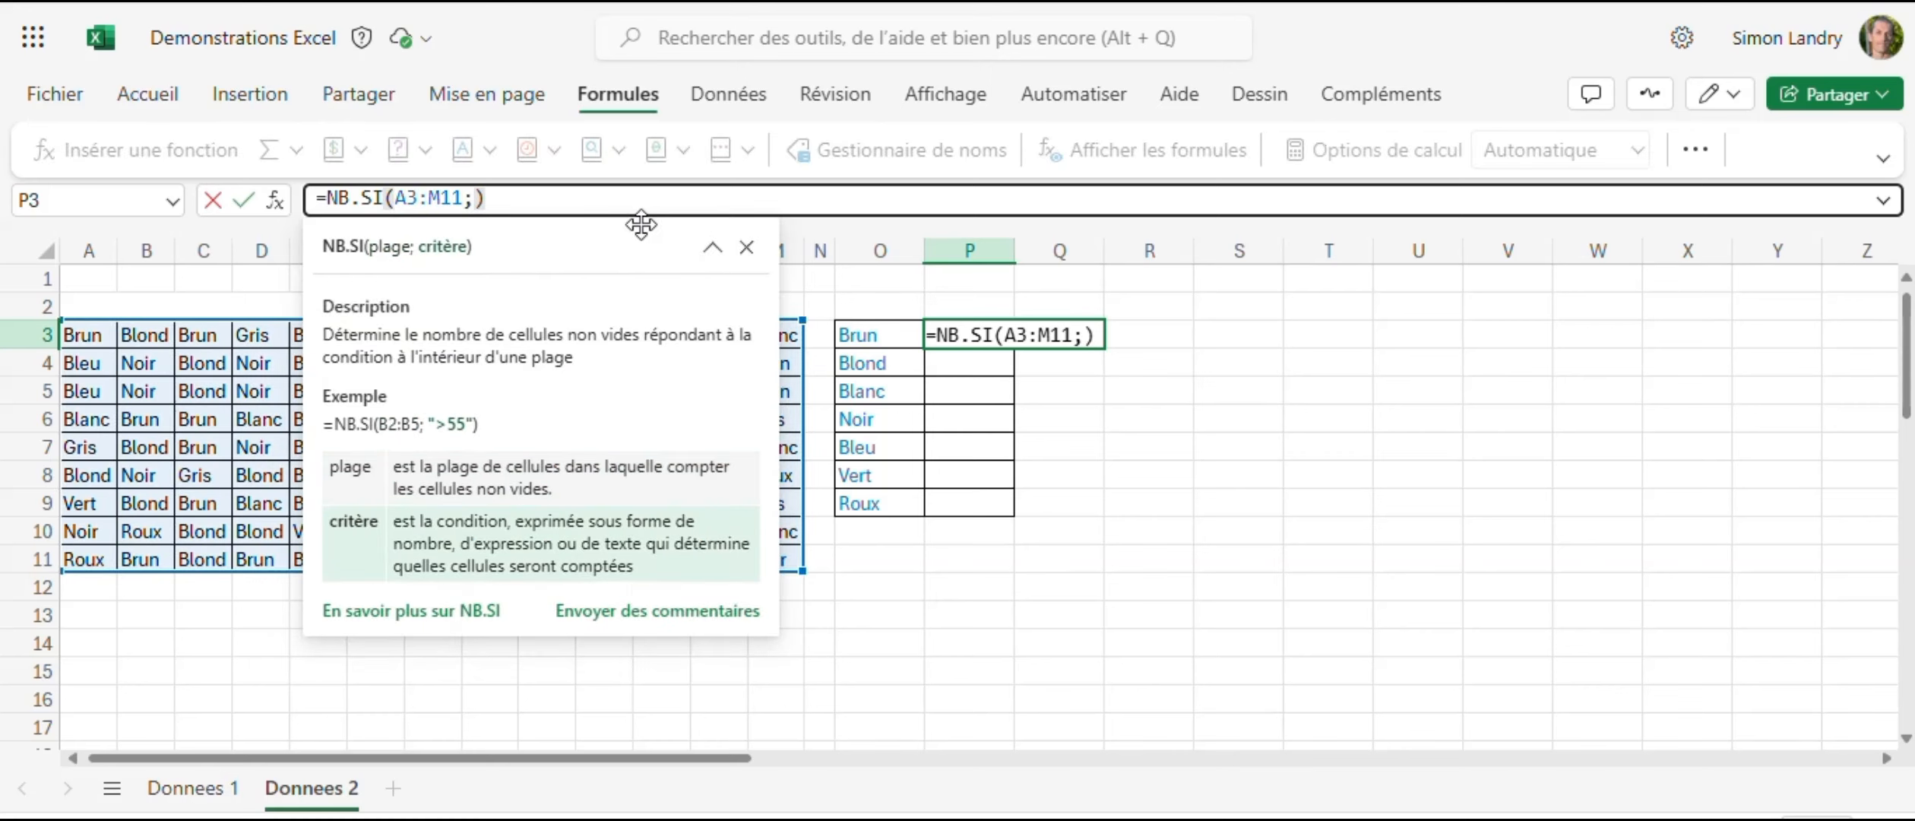
type(" \"")
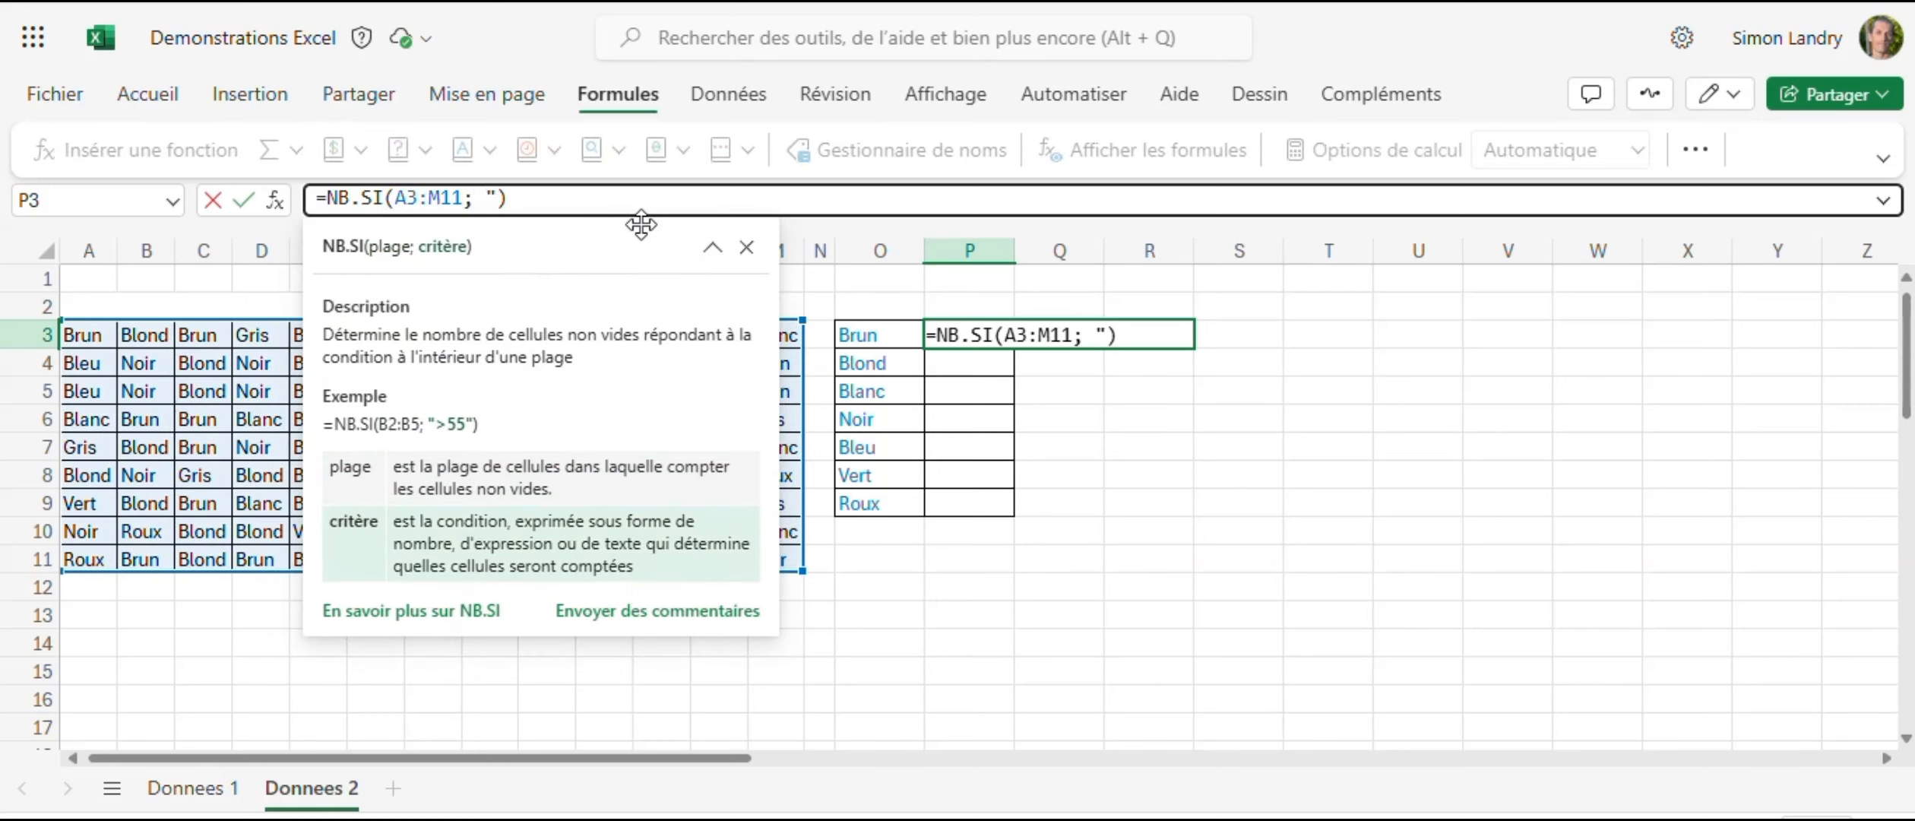
type("Brun\"")
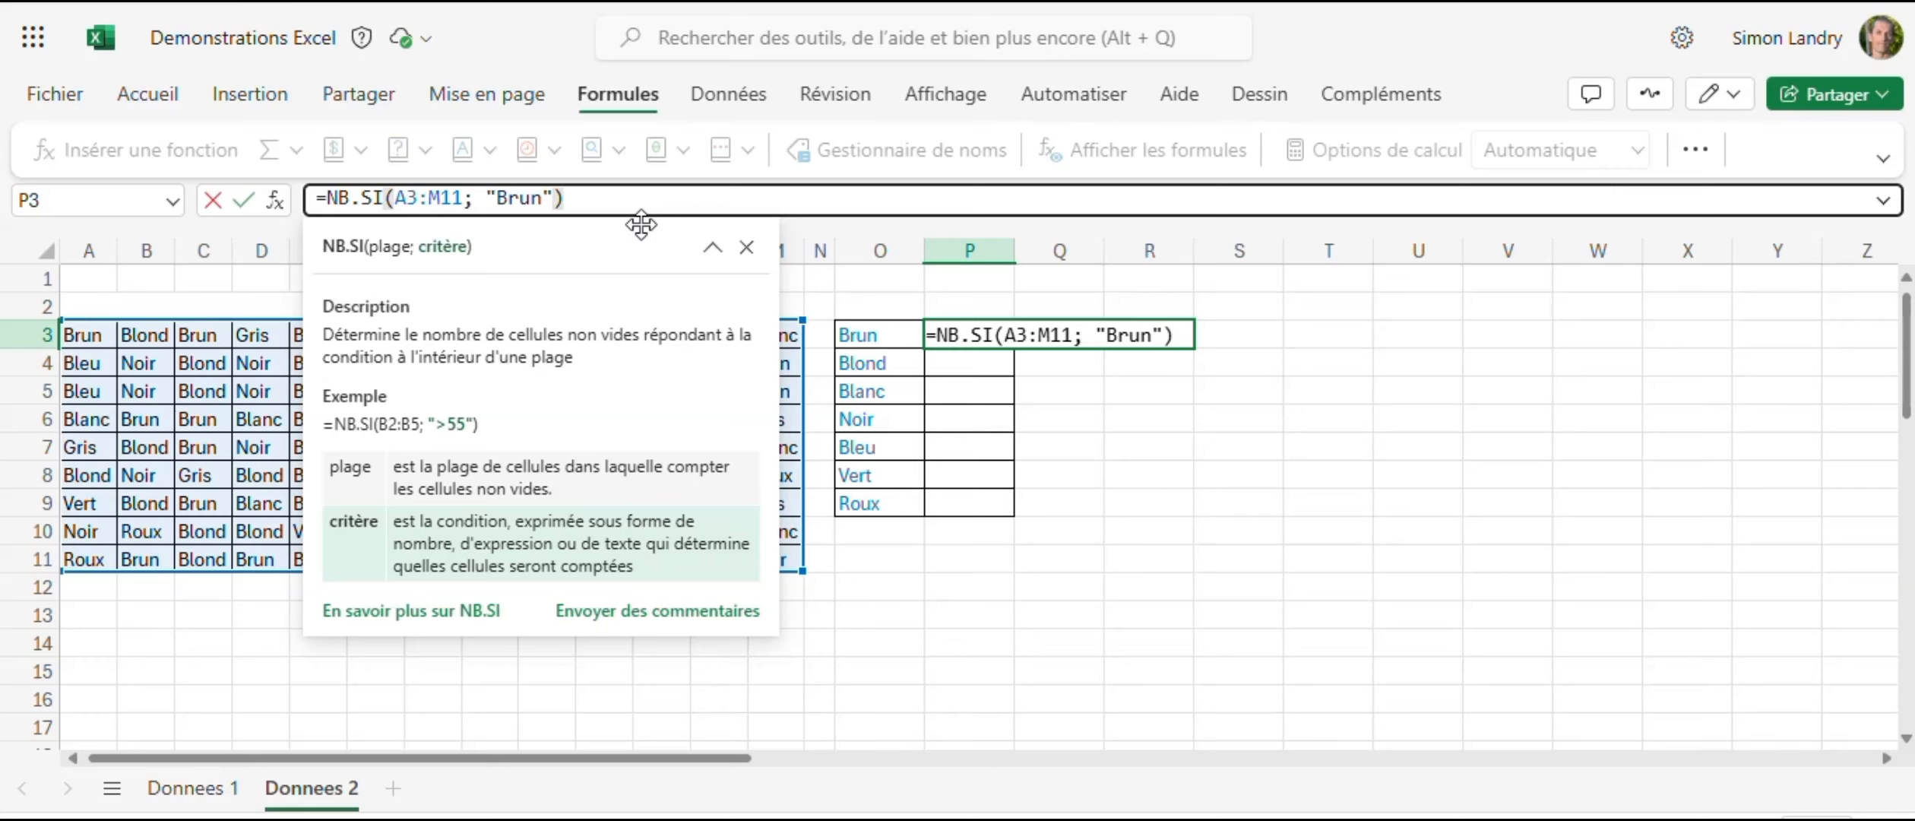
left_click(623, 202)
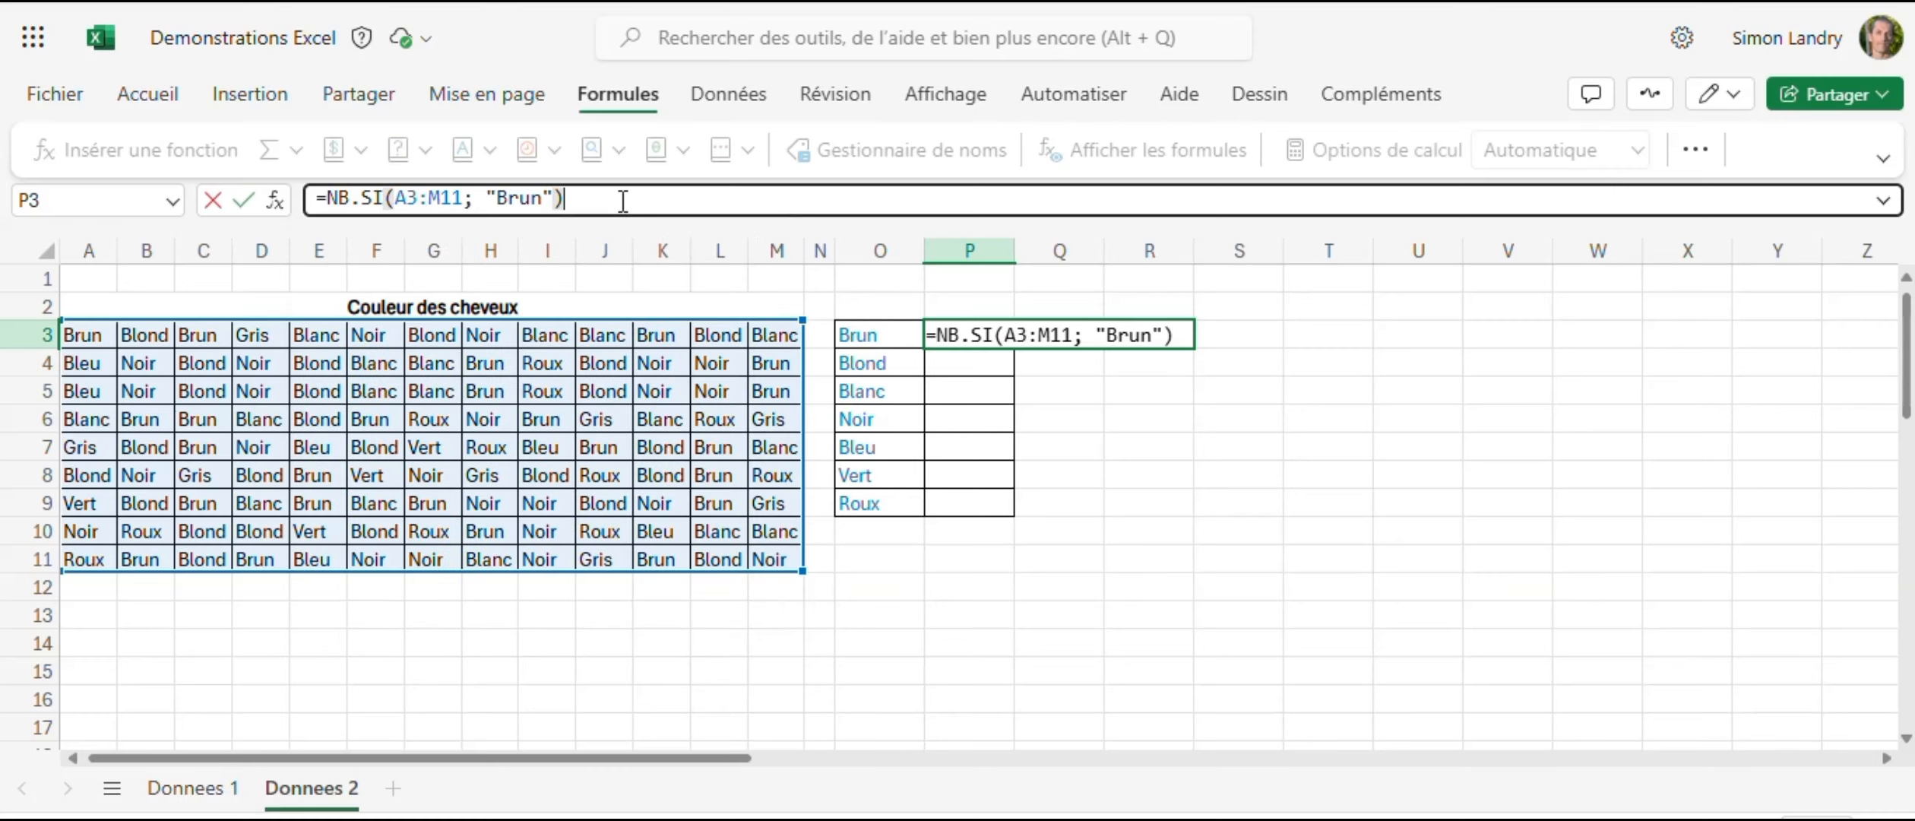
key("Return")
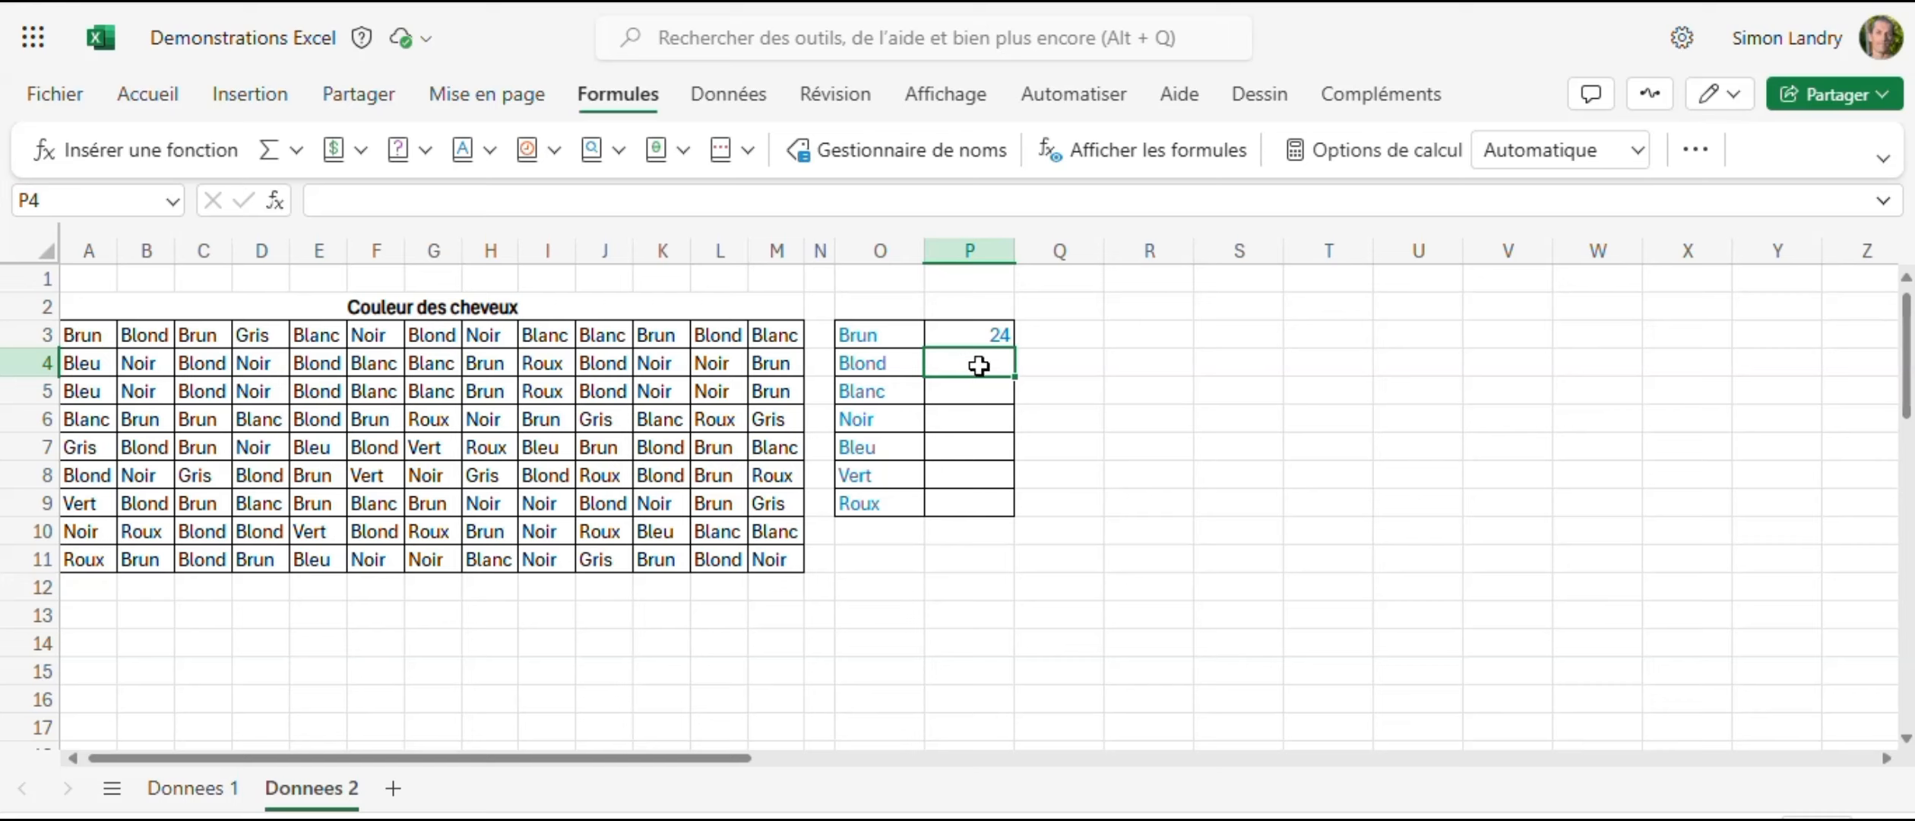
- In P4, count the Blond entries with NB.SI over A3:M11, using cell B3 as the criterion
left_click(359, 201)
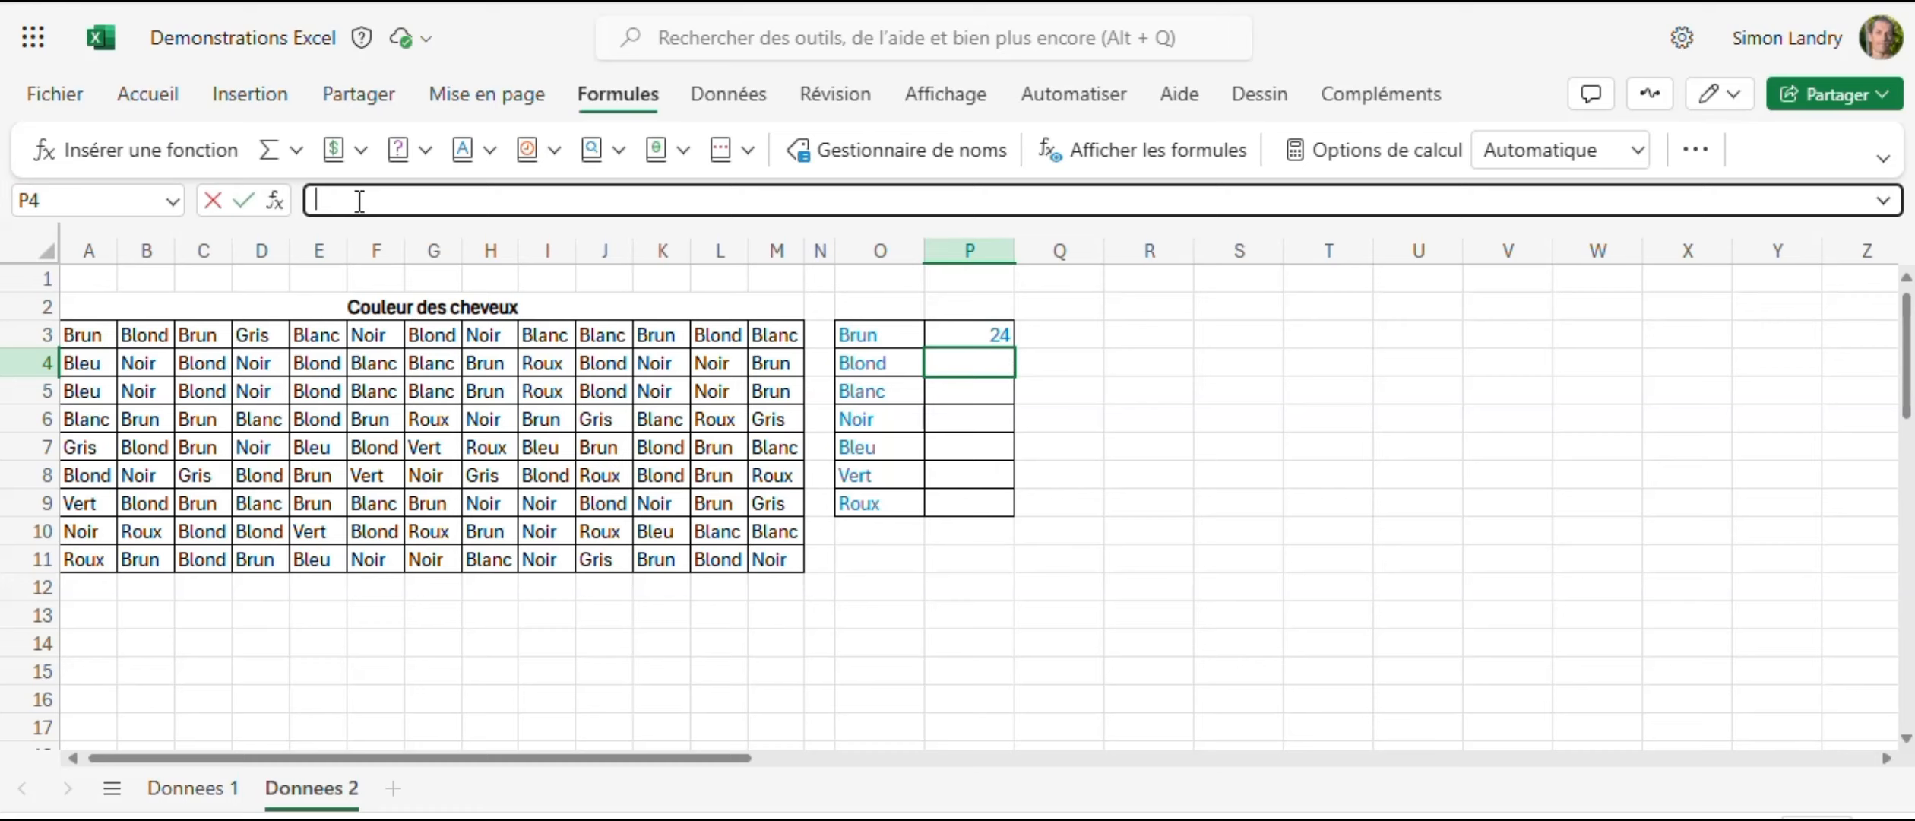
type("=nb")
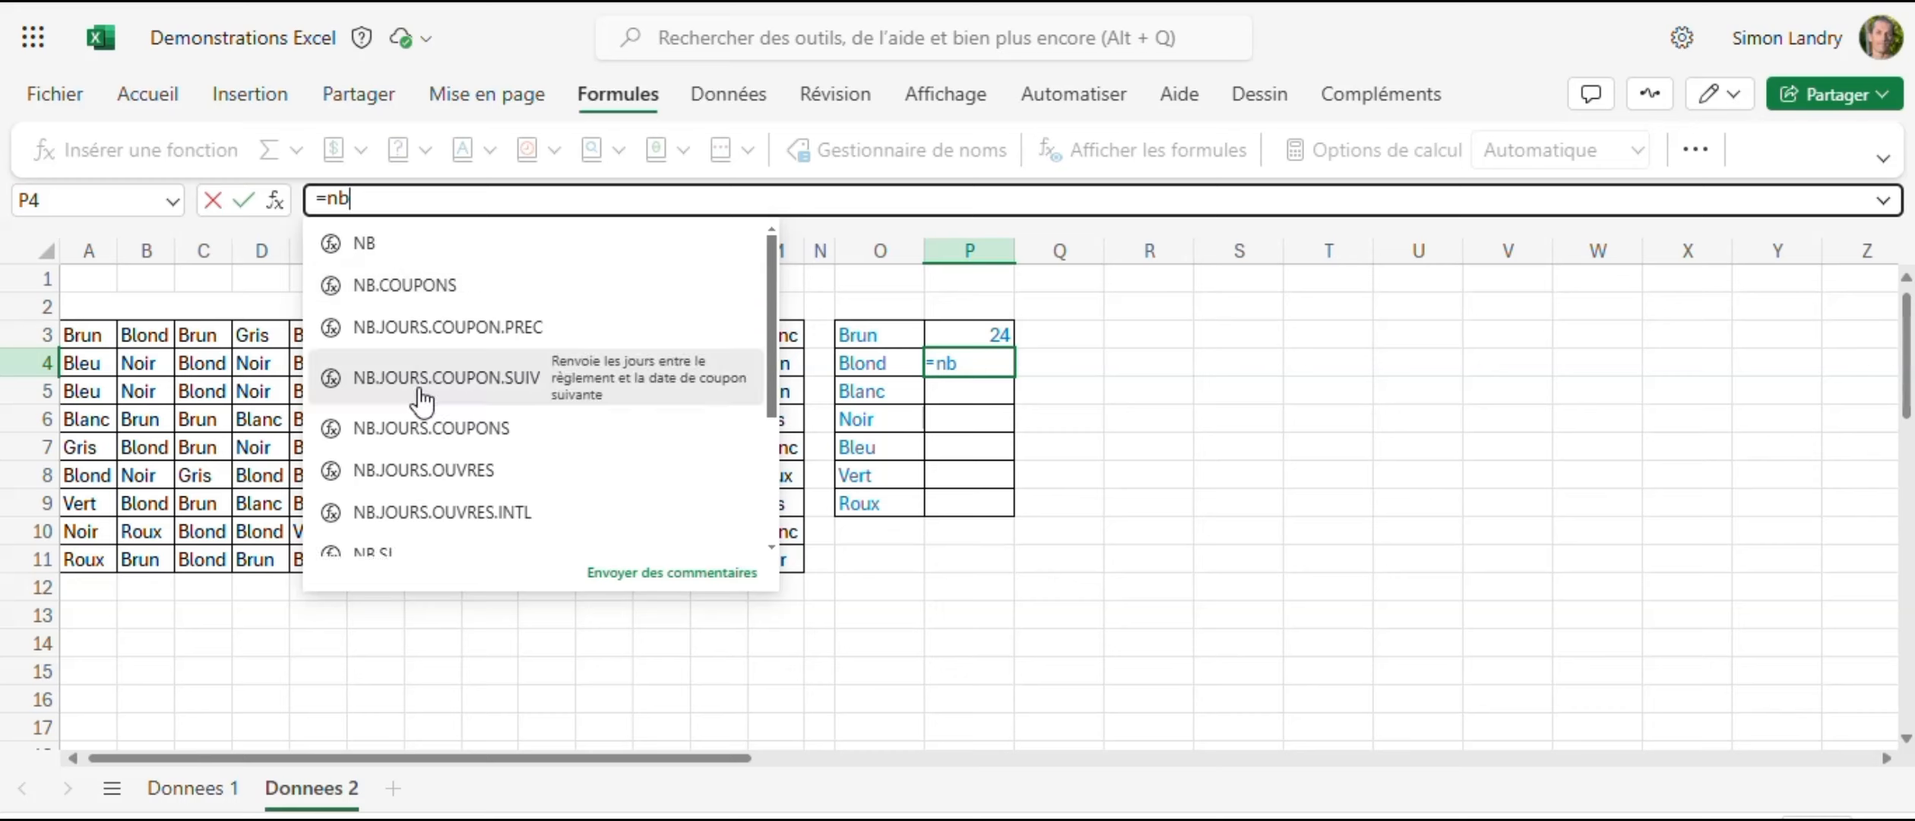
left_click(399, 549)
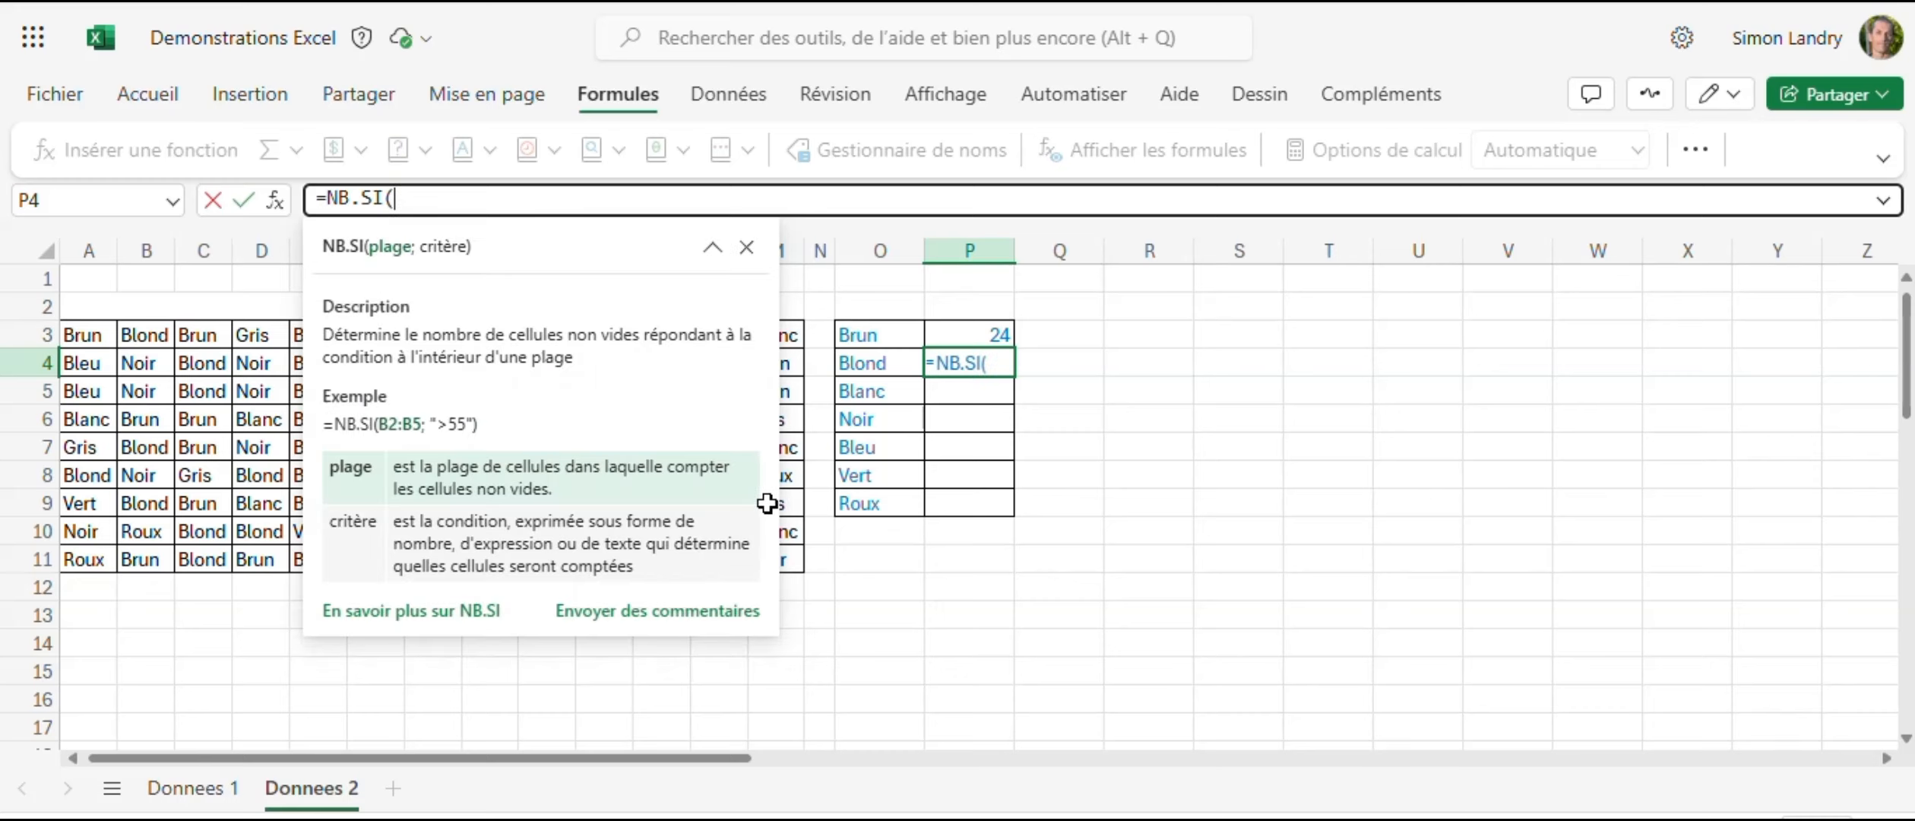
left_click_drag(90, 338, 763, 558)
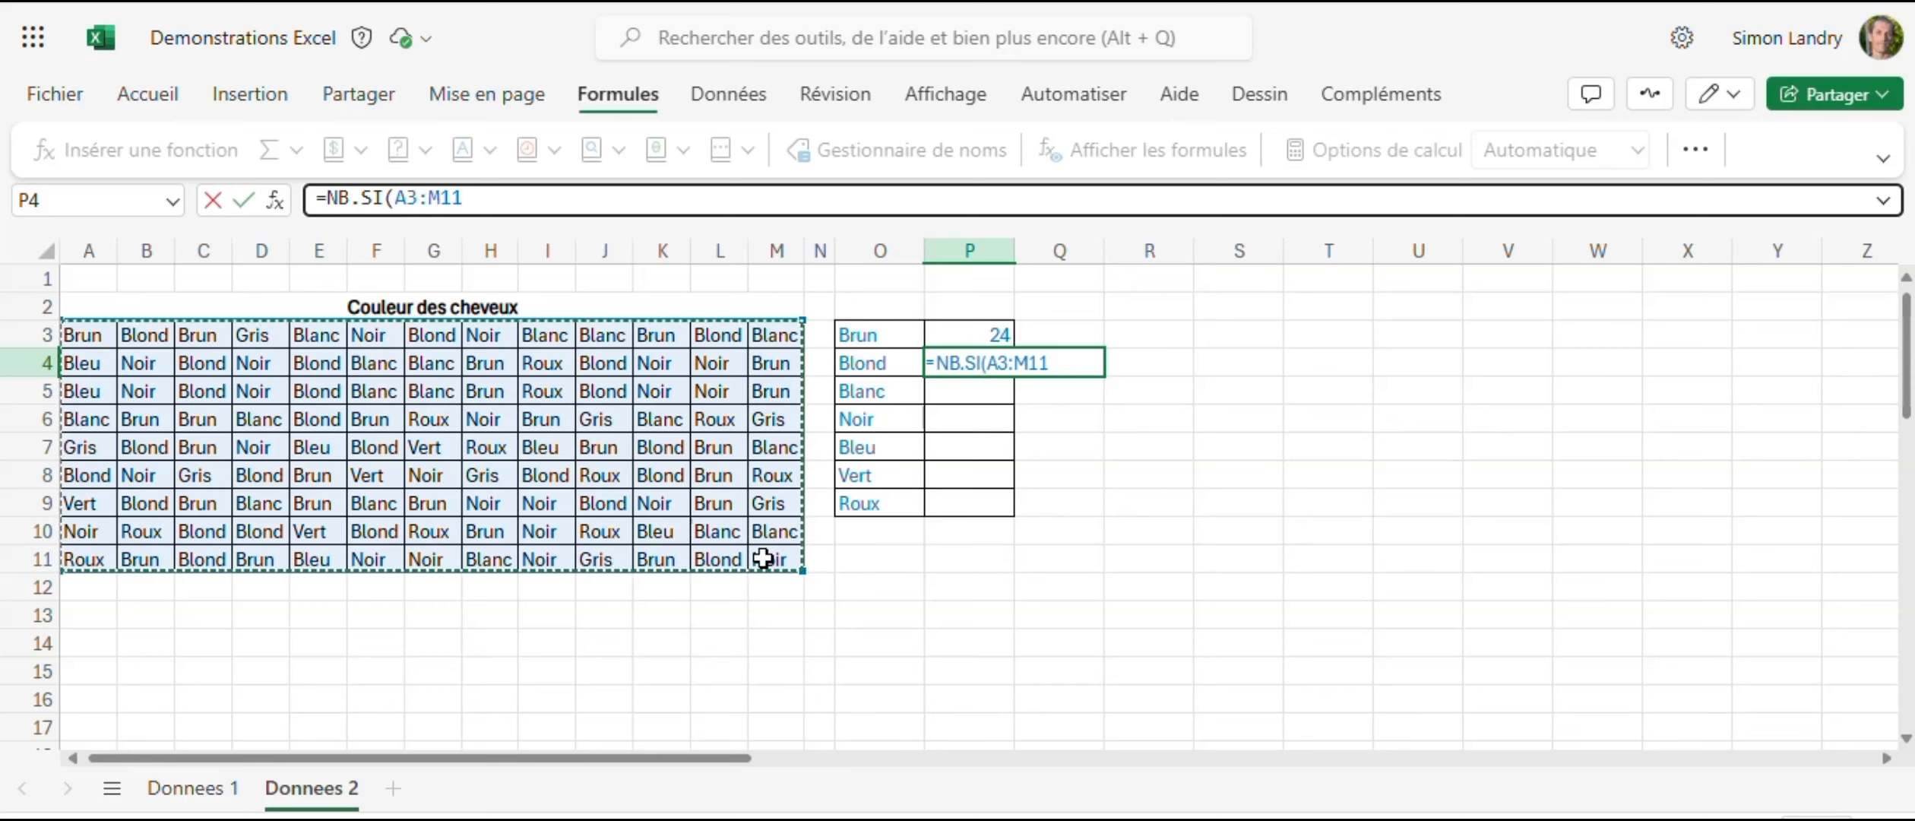
type(";")
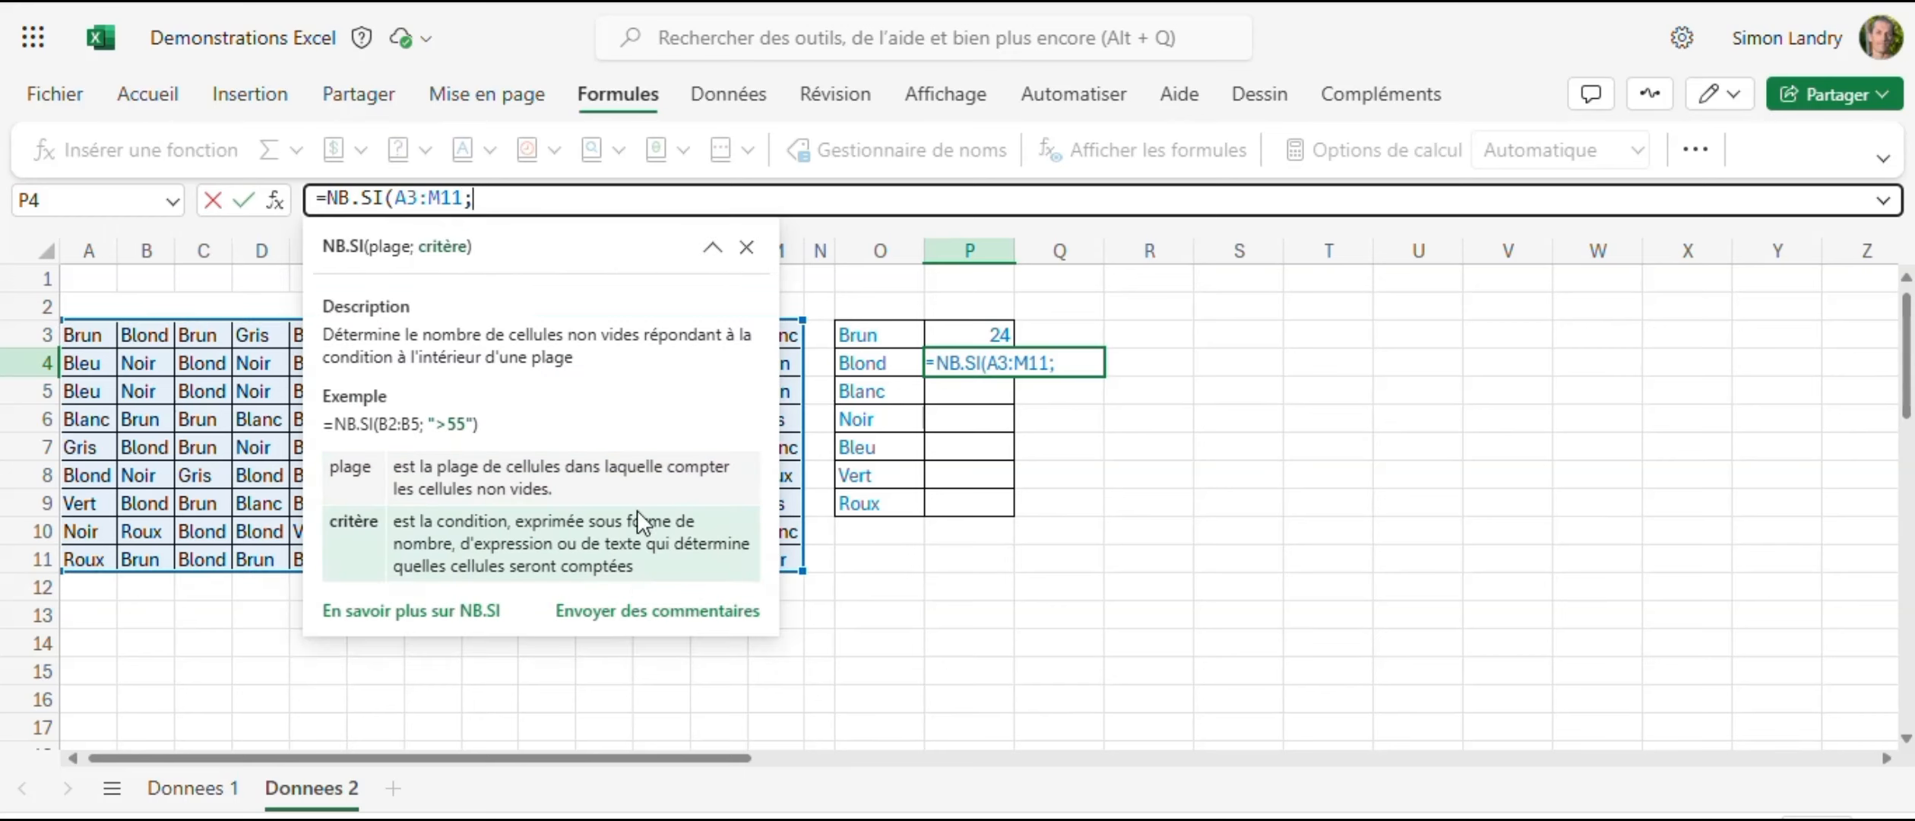
left_click(139, 333)
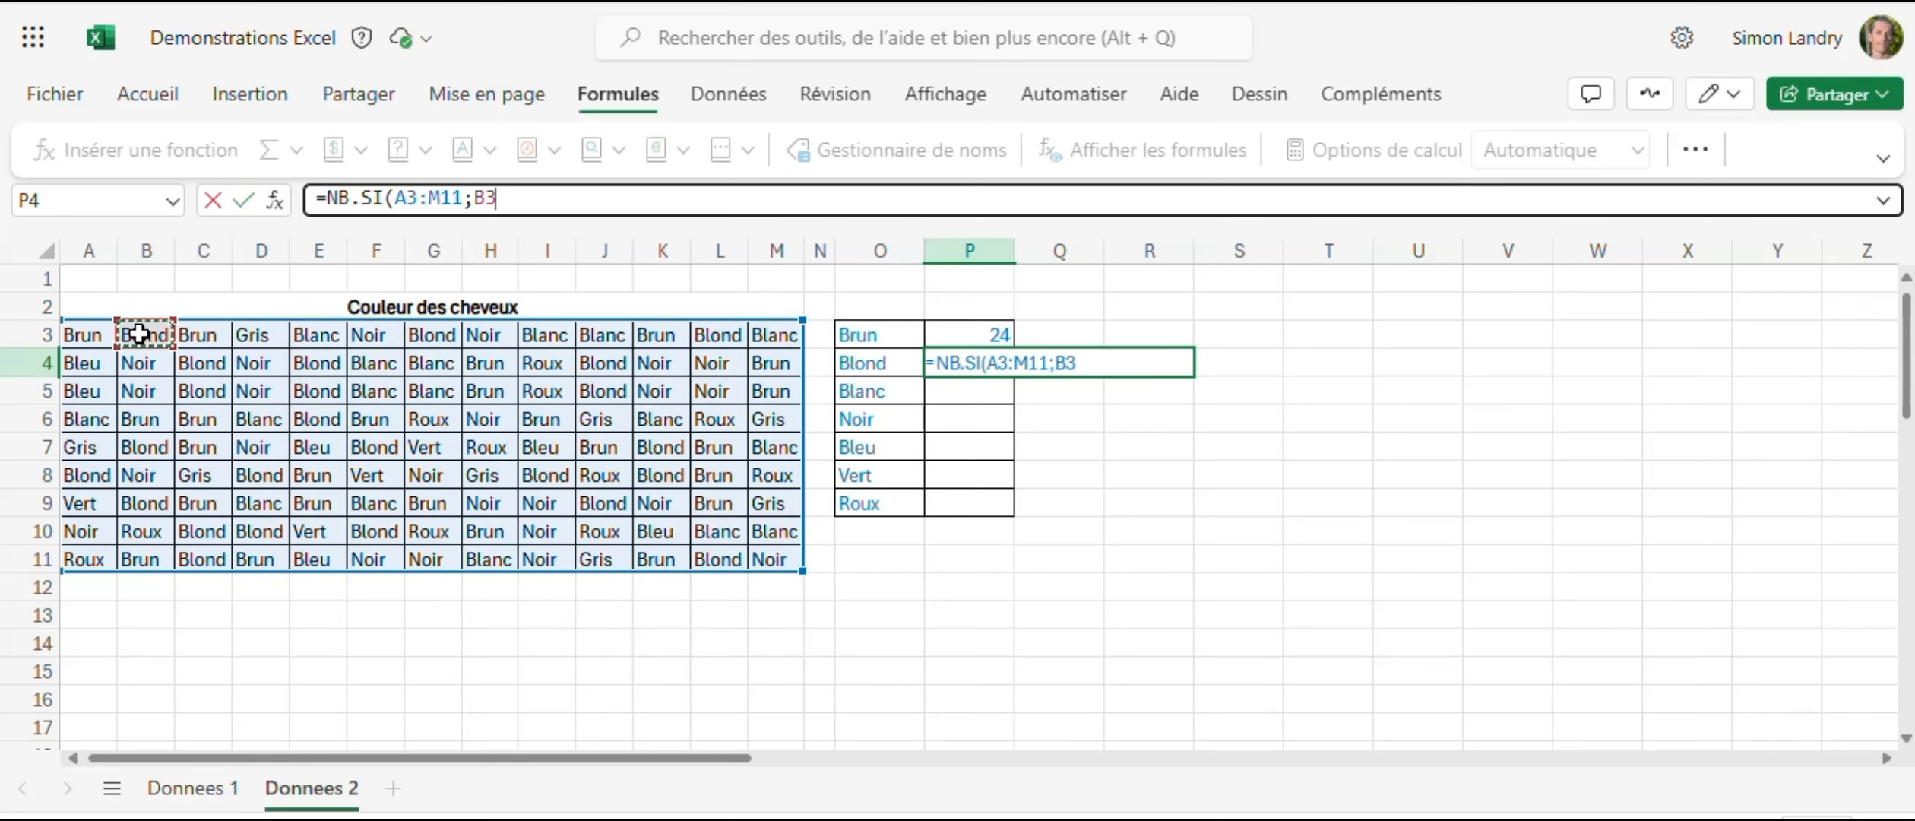
type(")")
key("Return")
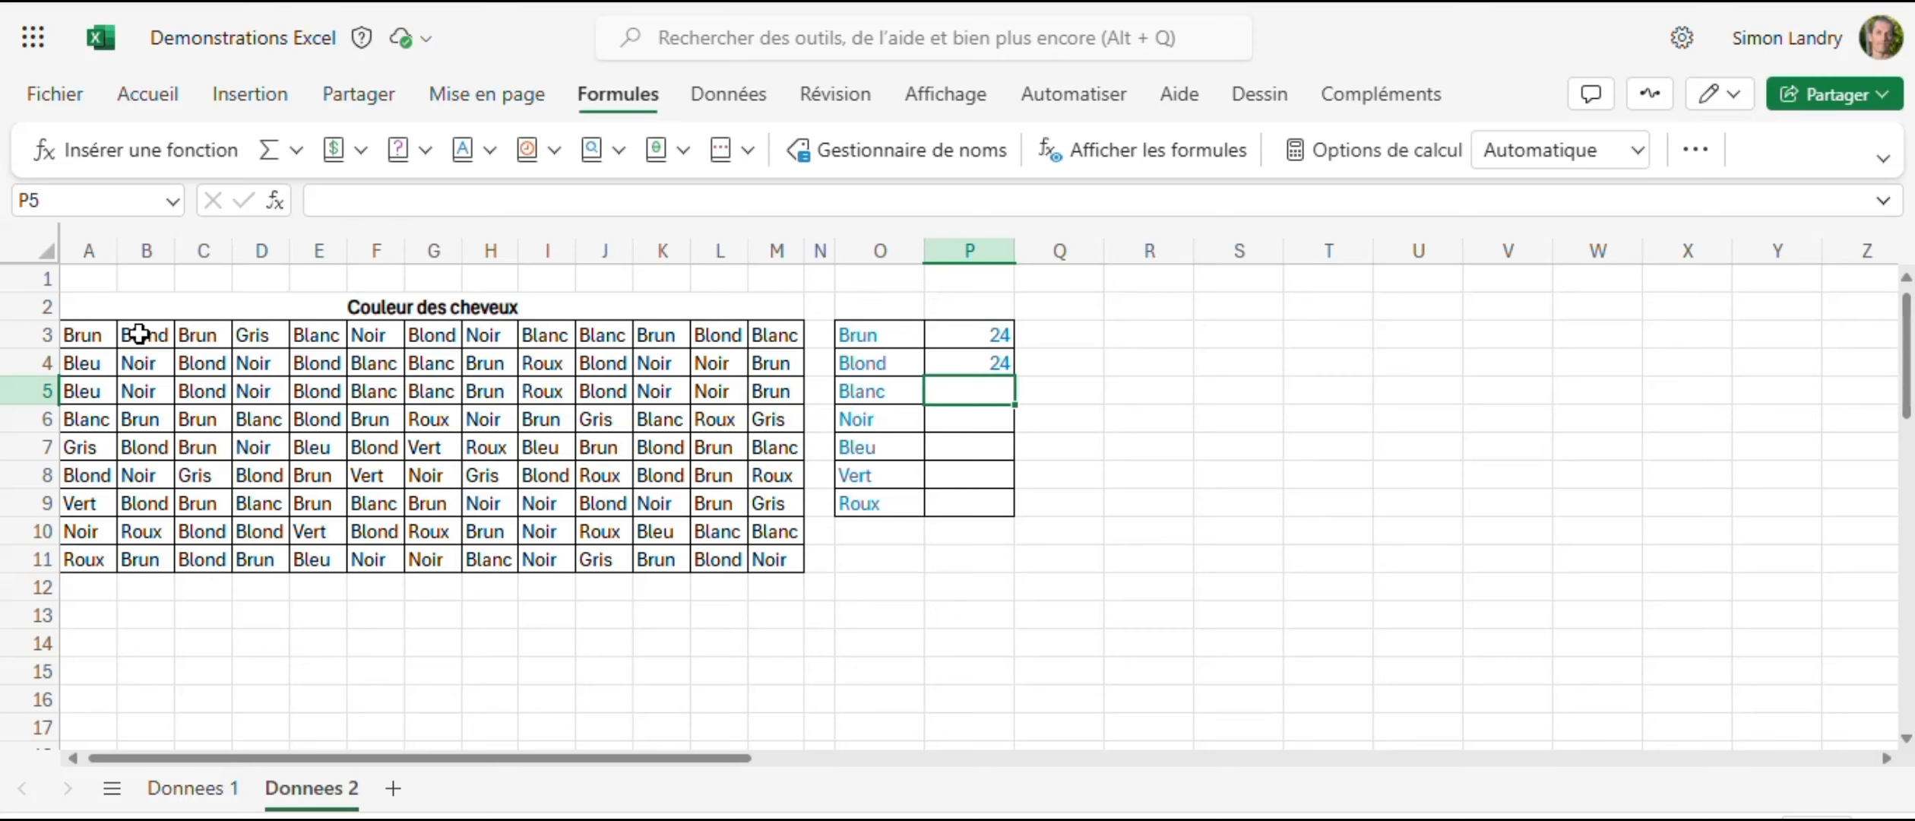
- In P5, count the Blanc entries with NB.SI over A3:M11, using cell E3 as the criterion
left_click(414, 199)
type("=nb")
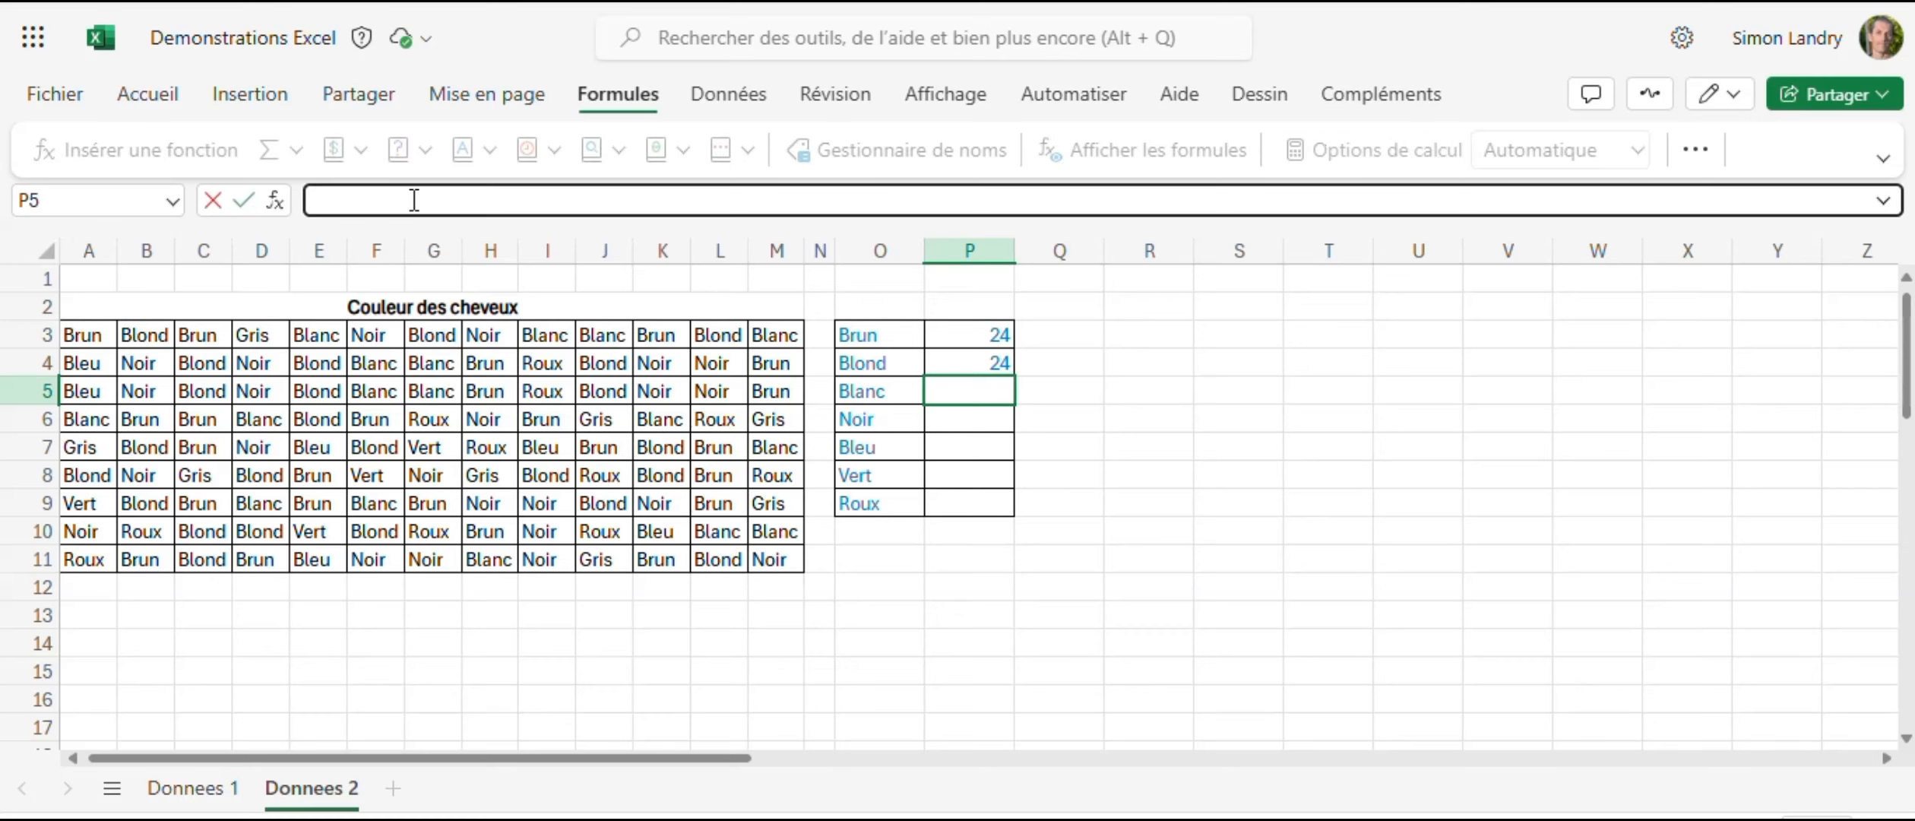
left_click(372, 537)
left_click_drag(85, 332, 771, 554)
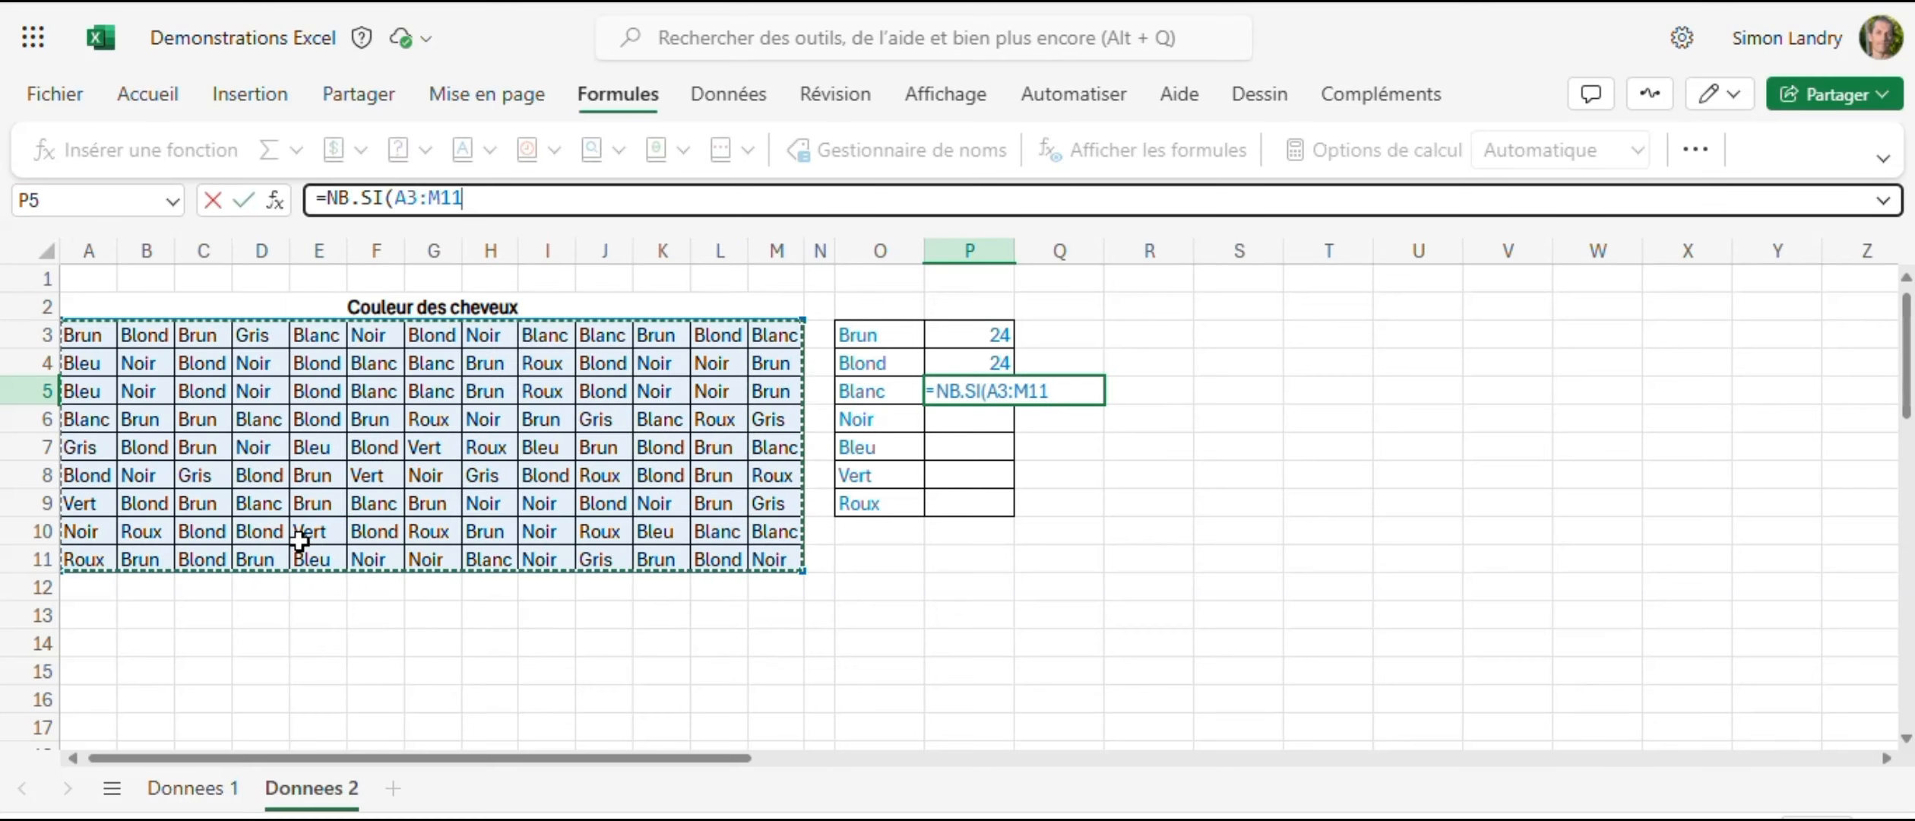
left_click(318, 336)
left_click_drag(89, 335, 771, 560)
type(";")
left_click(304, 335)
key("Return")
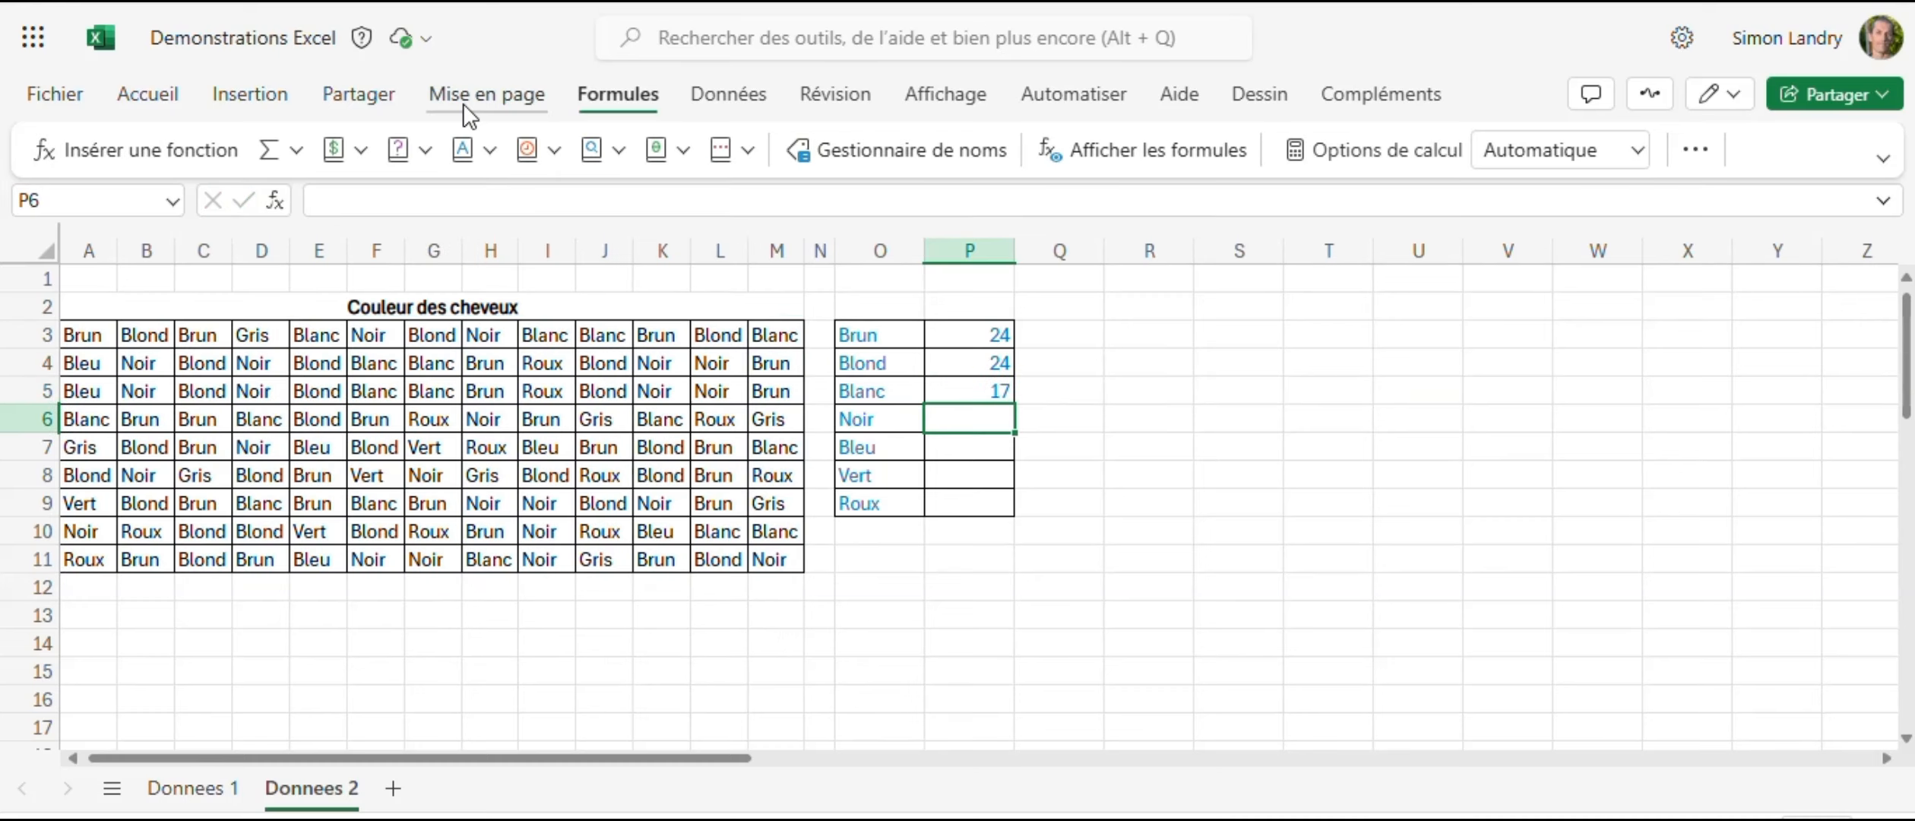
- In P6, insert the NB.SI function over A3:M11 and add "Noir" as its criterion
left_click(150, 150)
type("nb")
left_click(956, 744)
left_click(1337, 739)
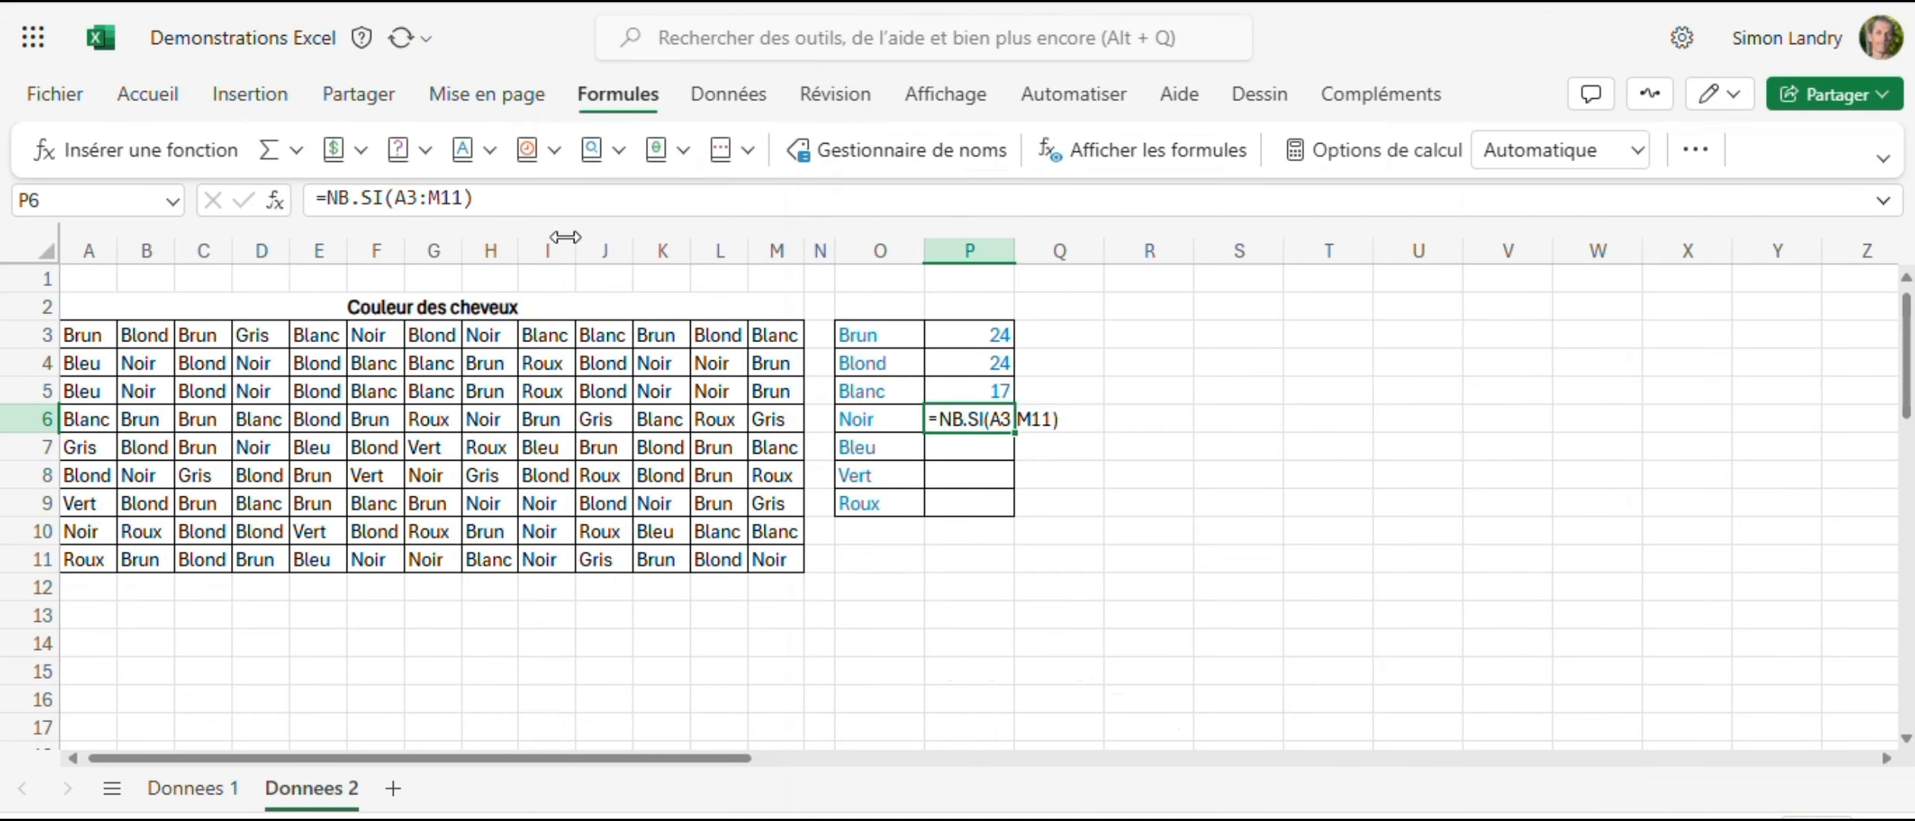
type("\"Noir\"")
key("Return")
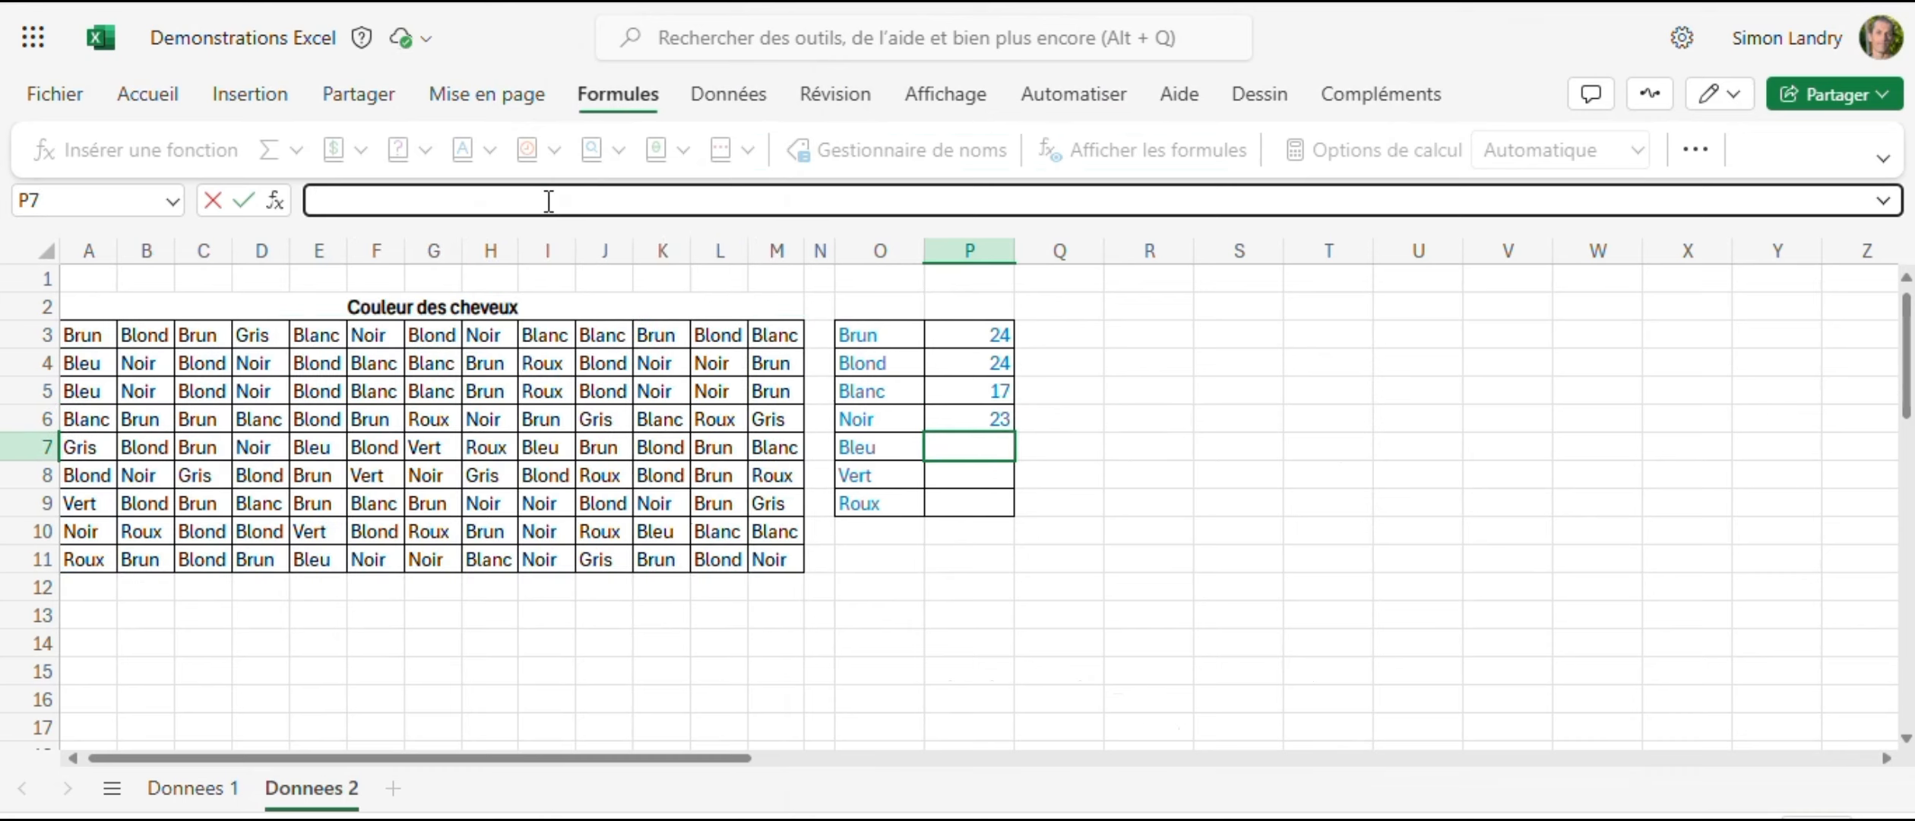
- In P7, count the Bleu entries with an NB.SI formula over A3:M11 and the criterion "Bleu"
type("=nb.")
left_click(423, 496)
left_click_drag(62, 335, 771, 559)
type("; \"Bleu\")")
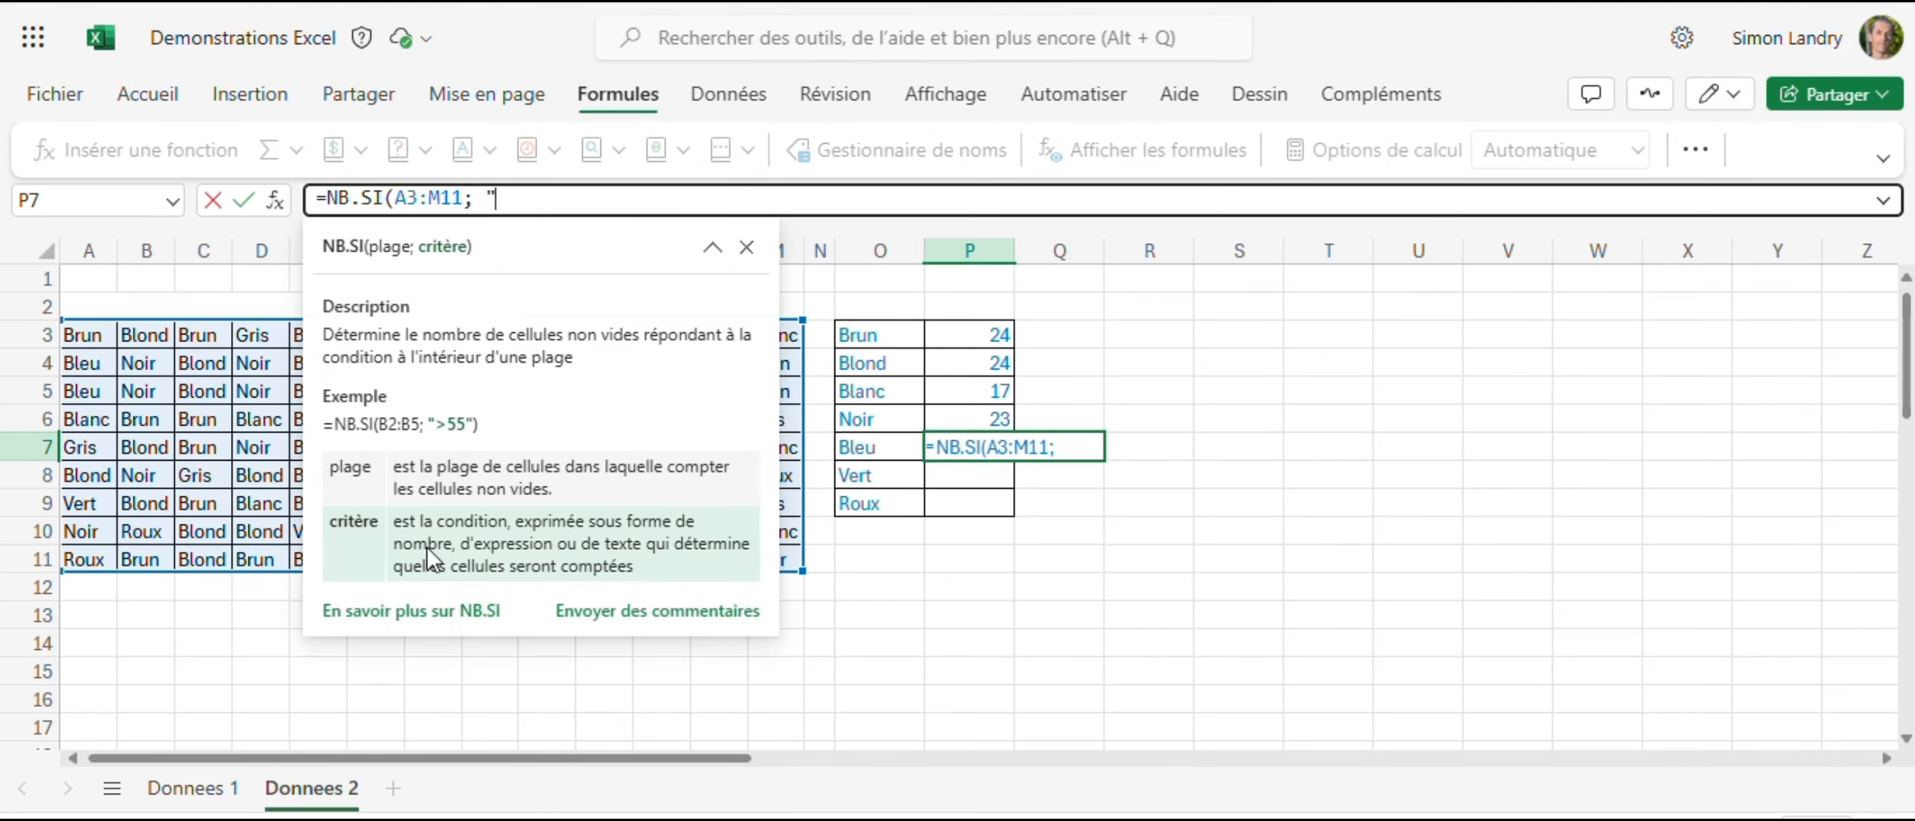
key("Return")
- In P8, count the Vert entries with NB.SI over A3:M11, using cell A9 as the criterion
type("=nb")
left_click(376, 239)
left_click_drag(62, 335, 770, 566)
type(";")
left_click(81, 504)
type(")")
key("Return")
- In P9, enter =NB.SI(A3:M11; "Roux") to count the Roux entries
type("=nb.")
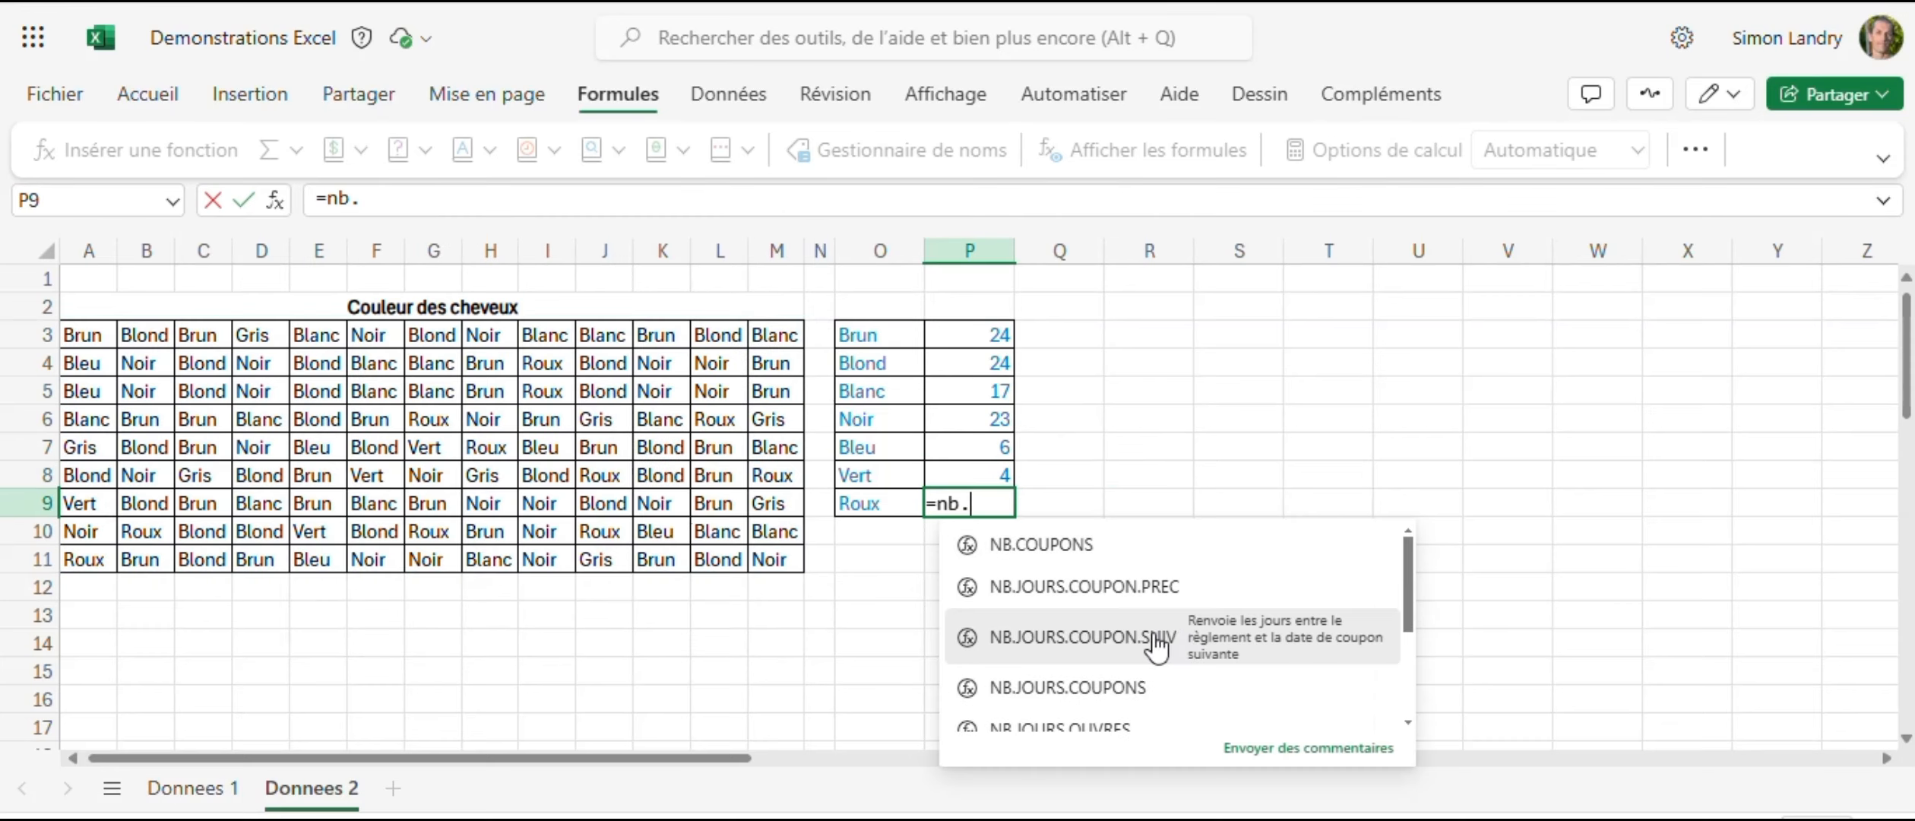
scroll(1154, 645, "down", 2)
left_click(1154, 642)
left_click_drag(84, 335, 760, 563)
type("; \"Roux\")")
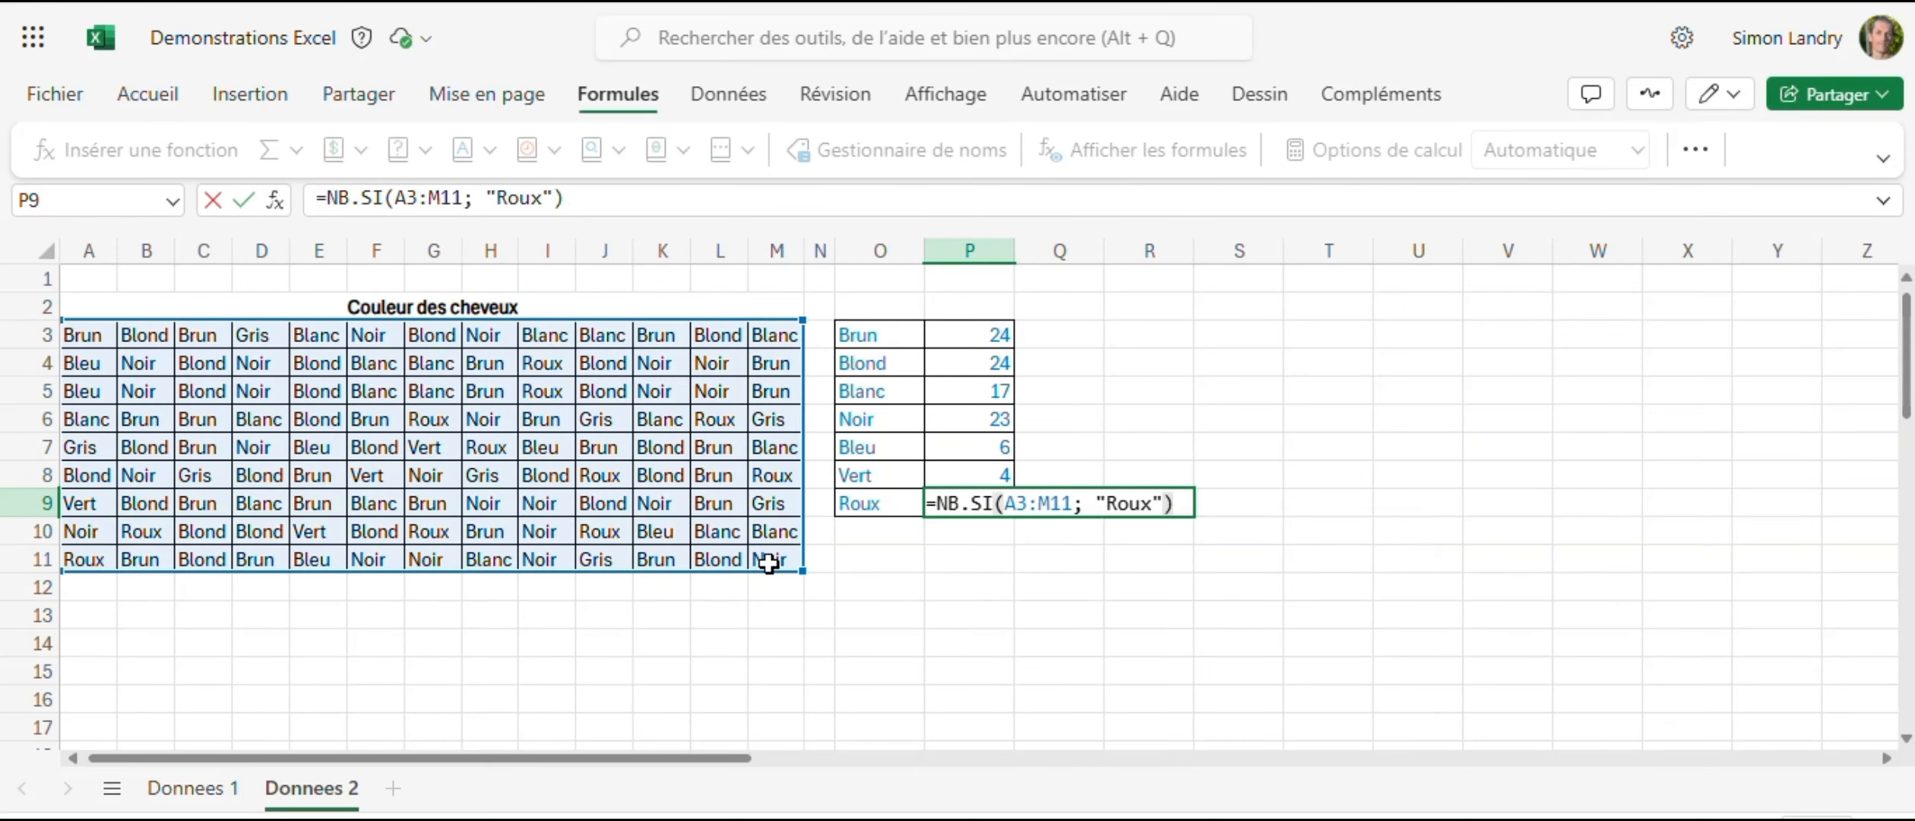
key("Return")
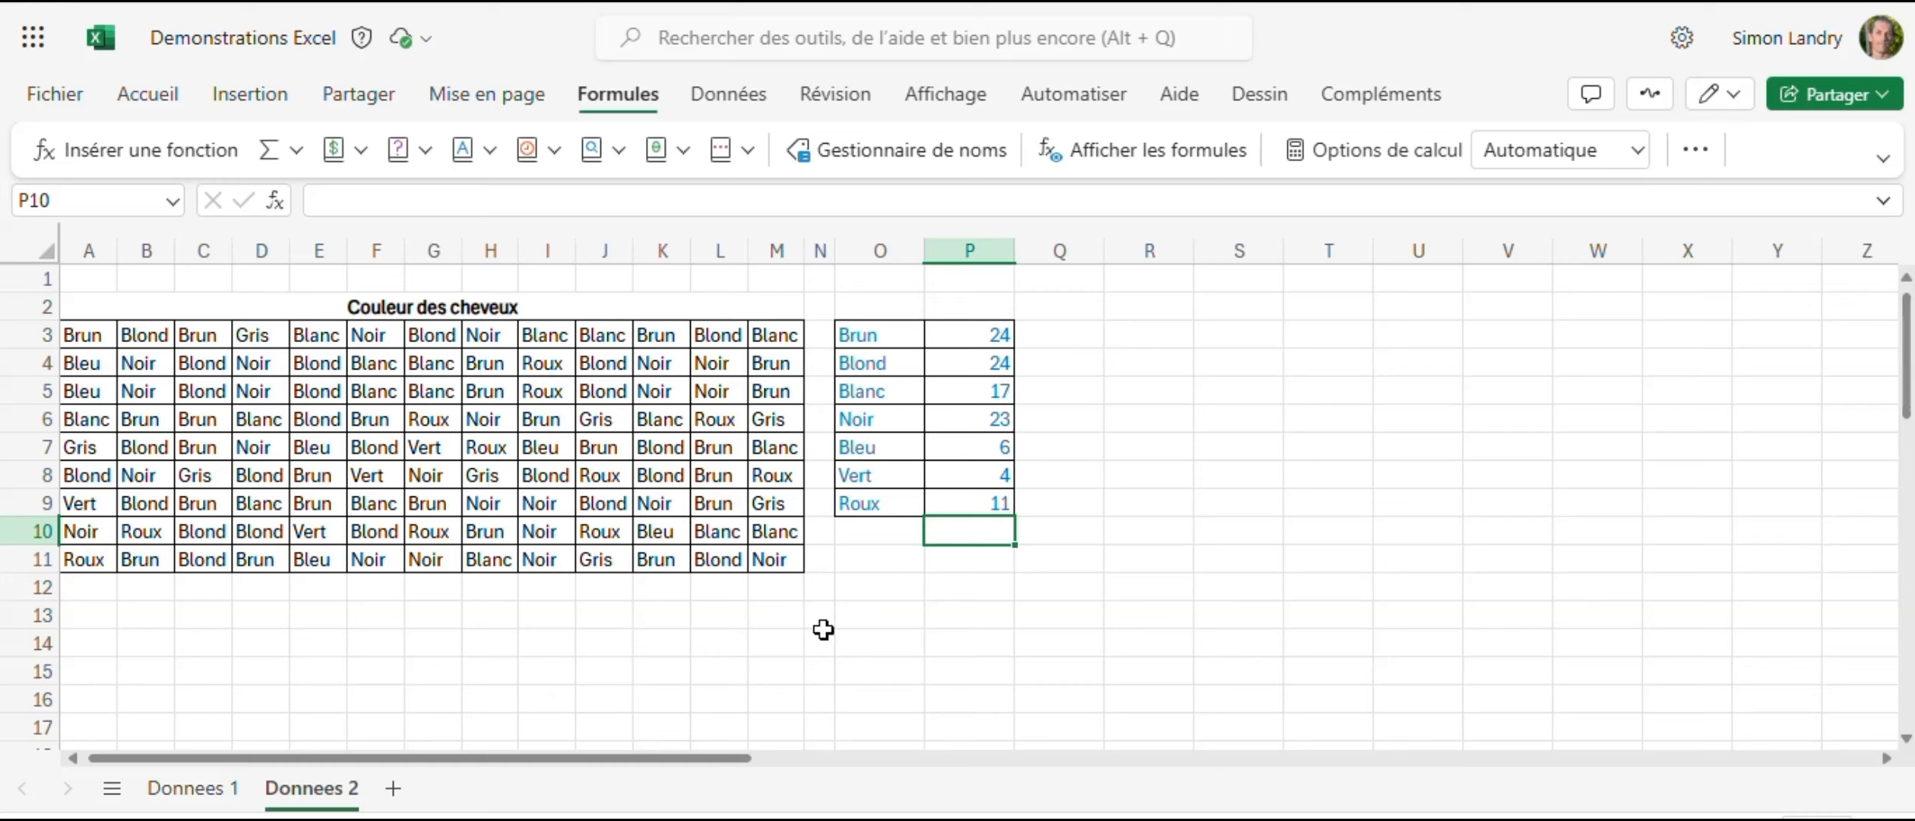
- Insert a pie chart of the hair colour counts in O3:P9 and place it beside the count table, over columns R to Y
left_click(862, 335)
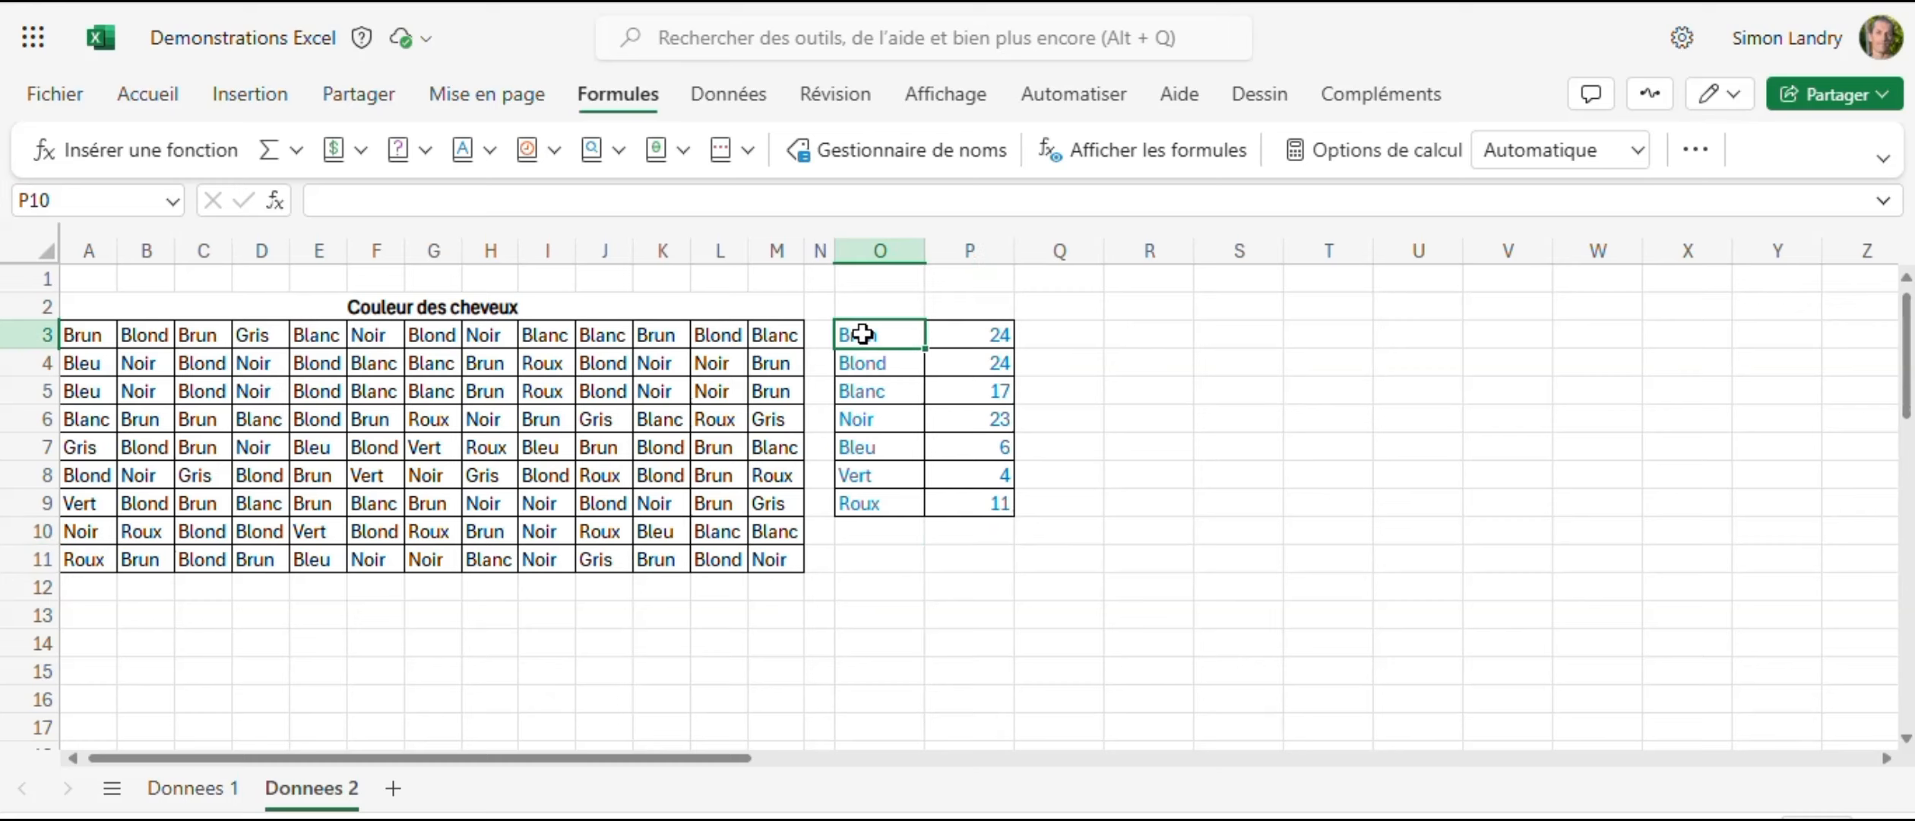
left_click_drag(863, 334, 980, 498)
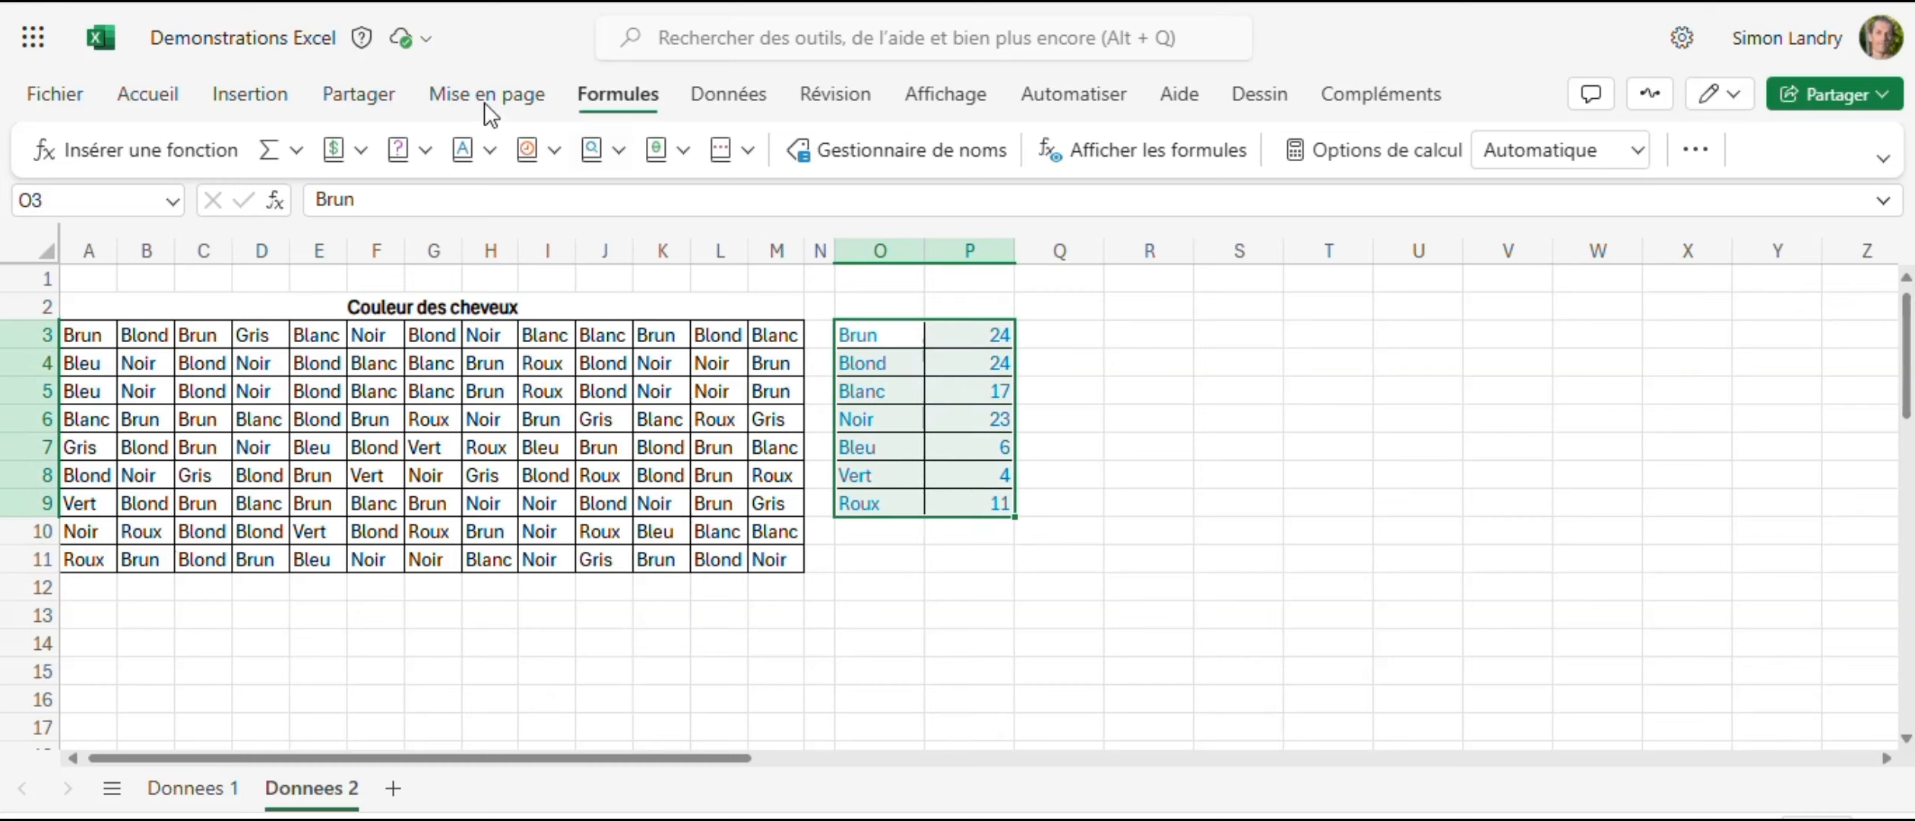
left_click(249, 94)
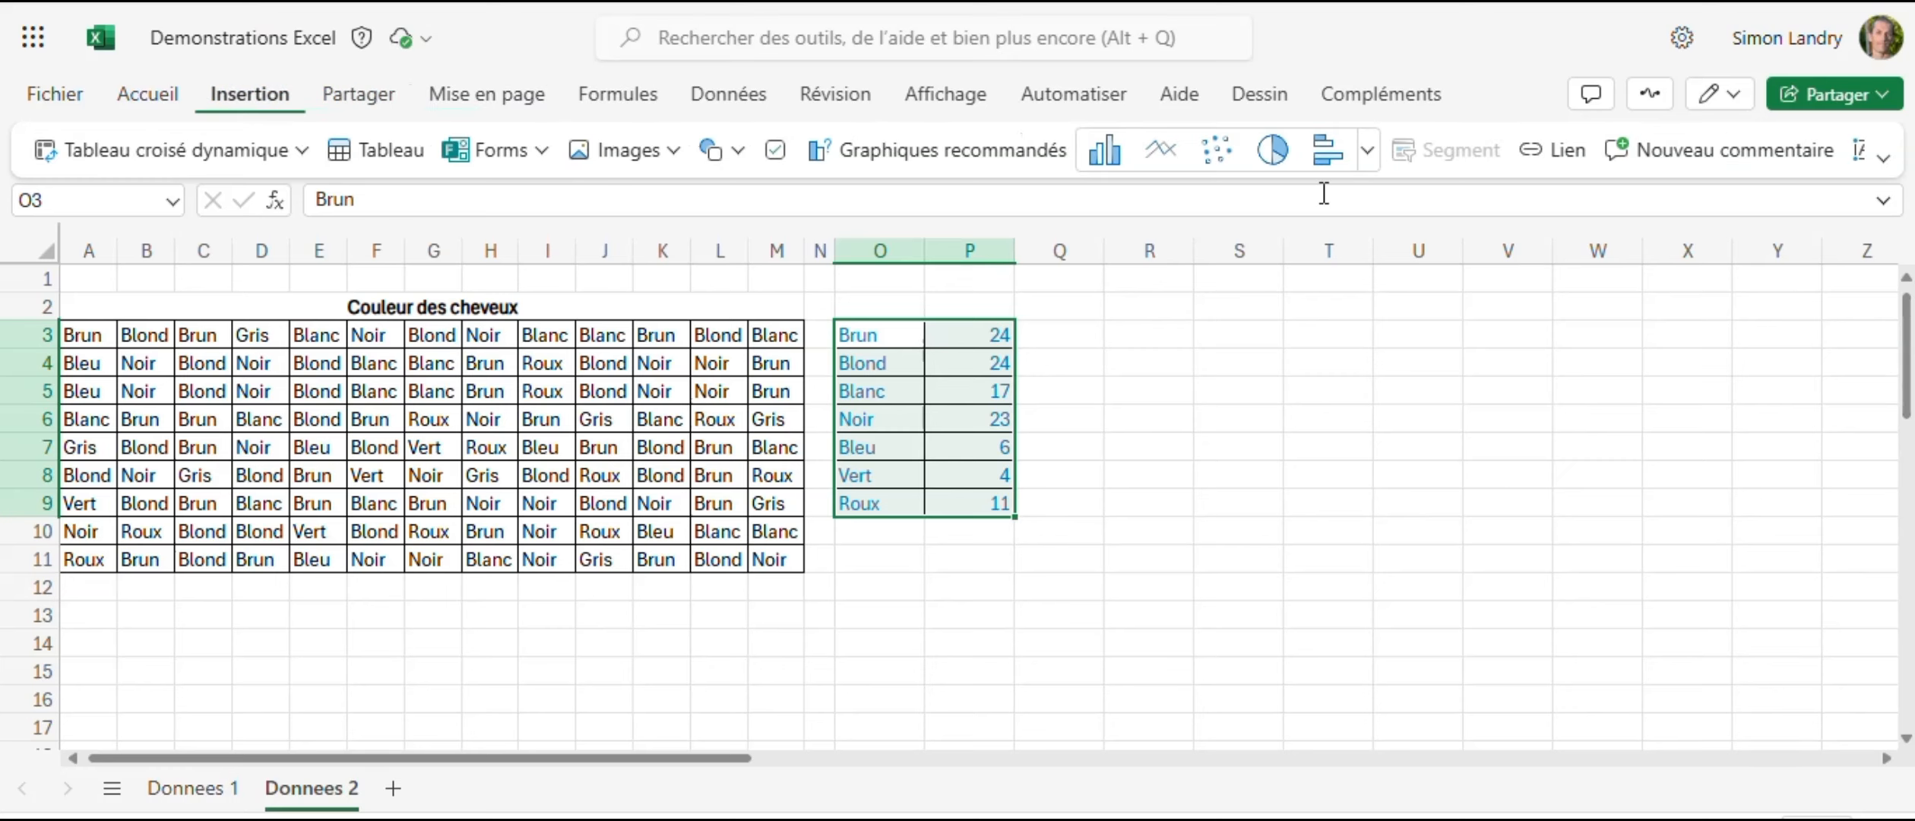
left_click(1275, 152)
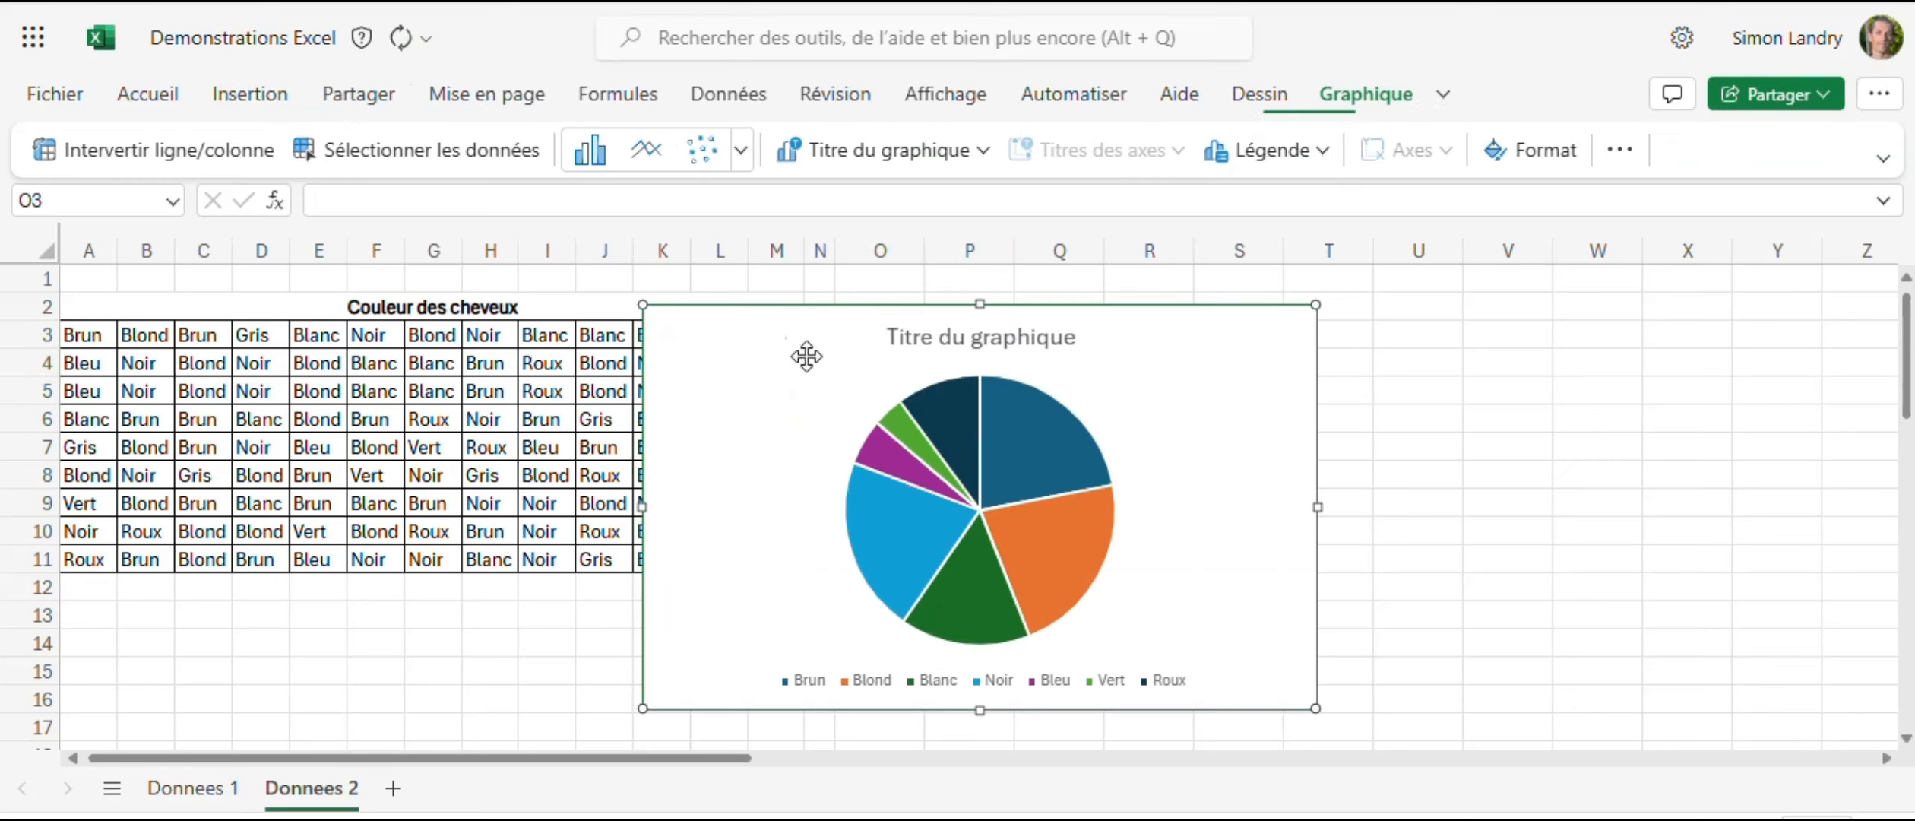
left_click_drag(684, 325, 1175, 334)
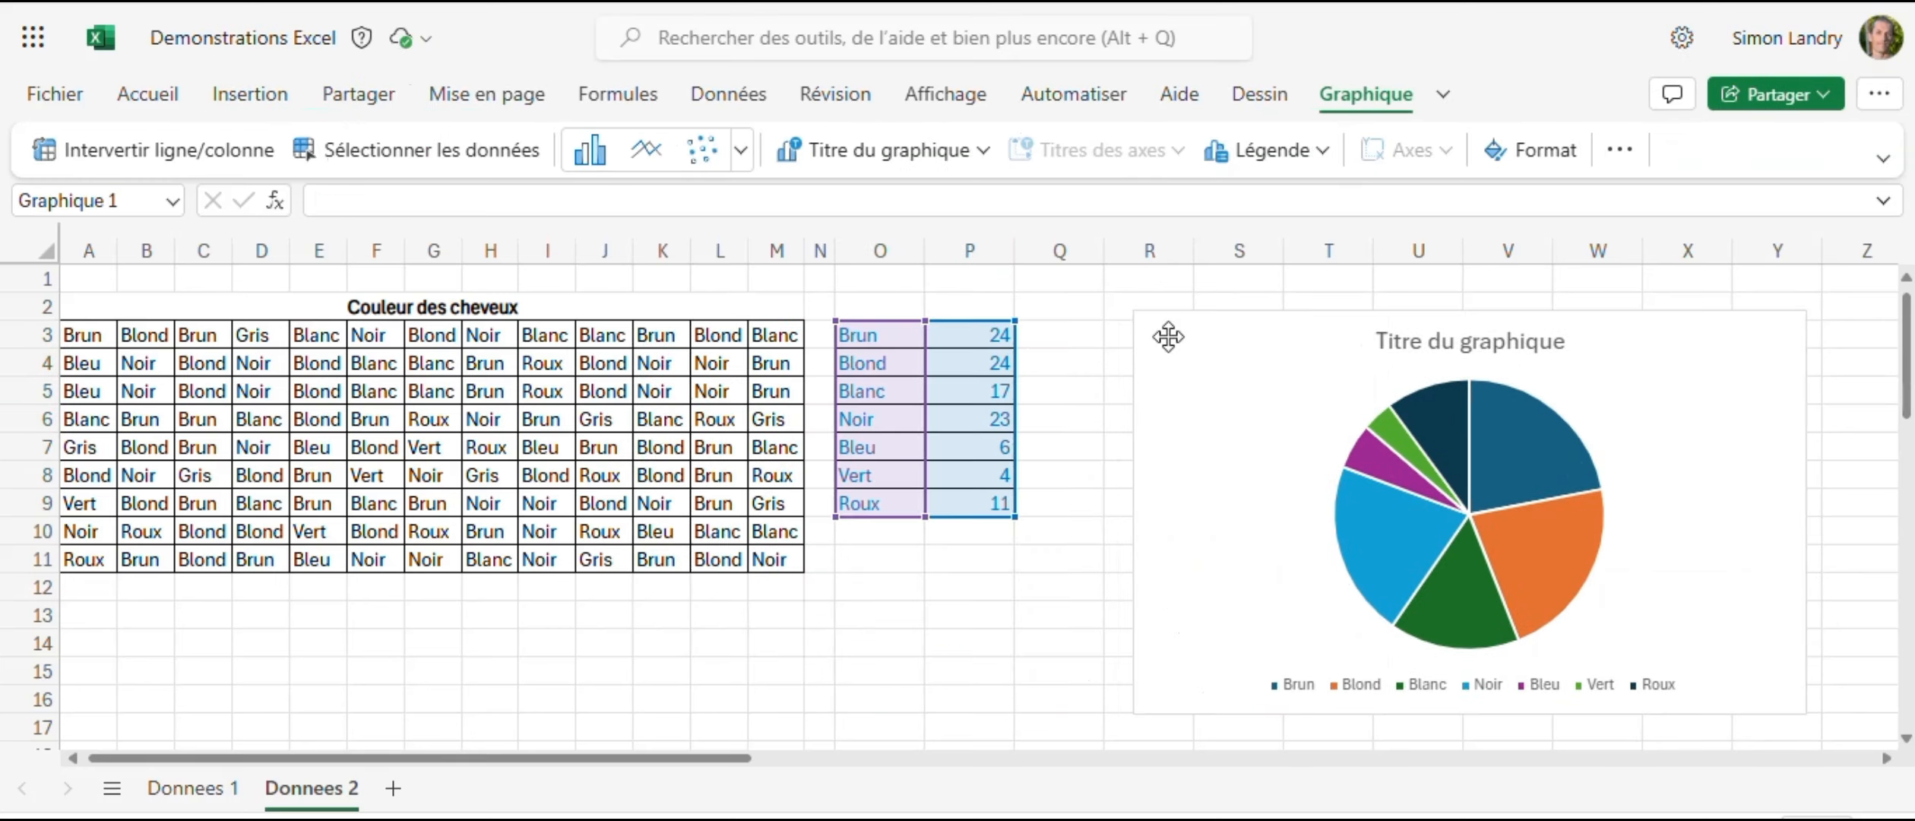
left_click(1031, 566)
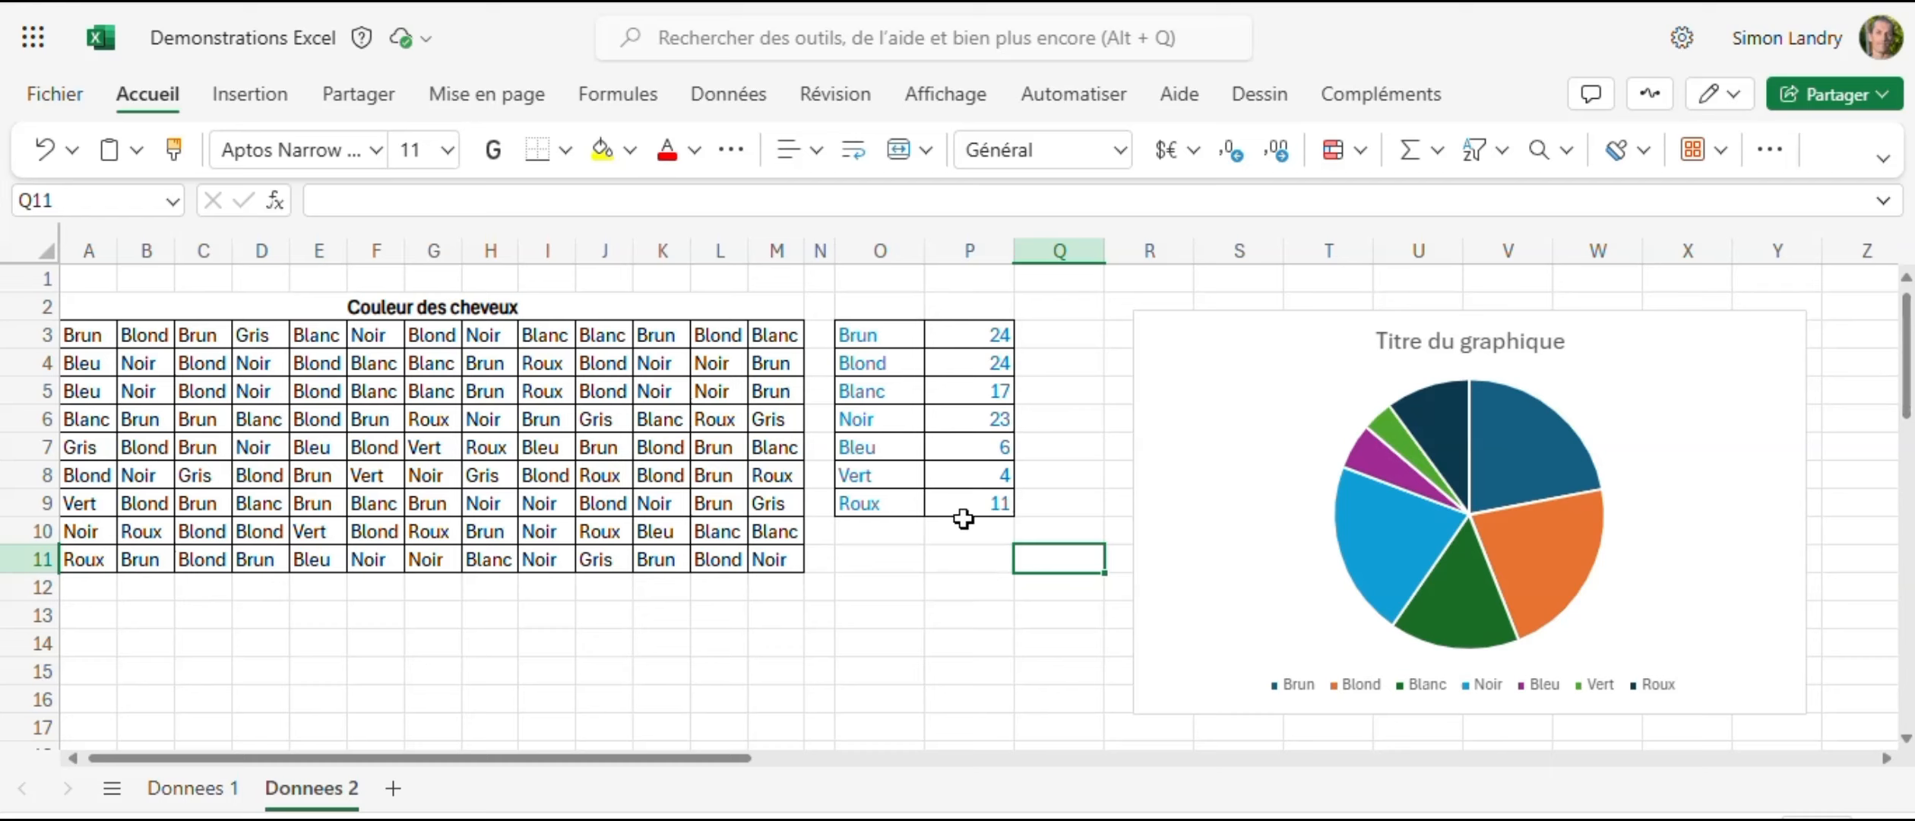
- Delete cells A6:M6 from the hair colour data, shifting the cells below up
left_click(92, 420)
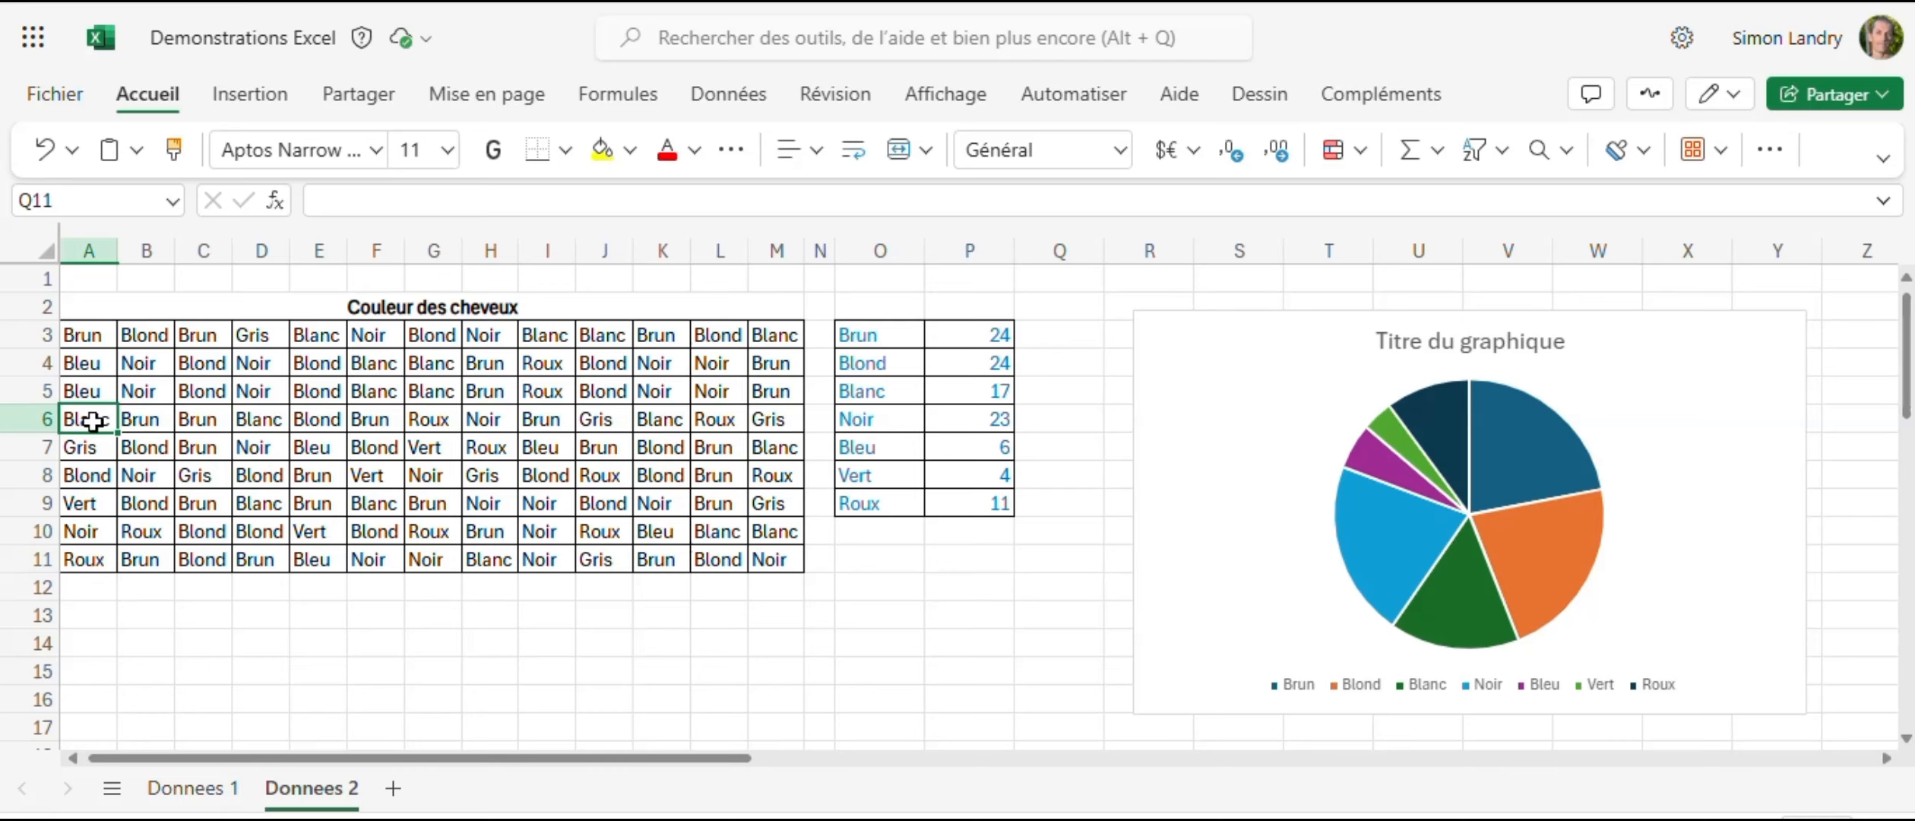
left_click_drag(93, 420, 763, 421)
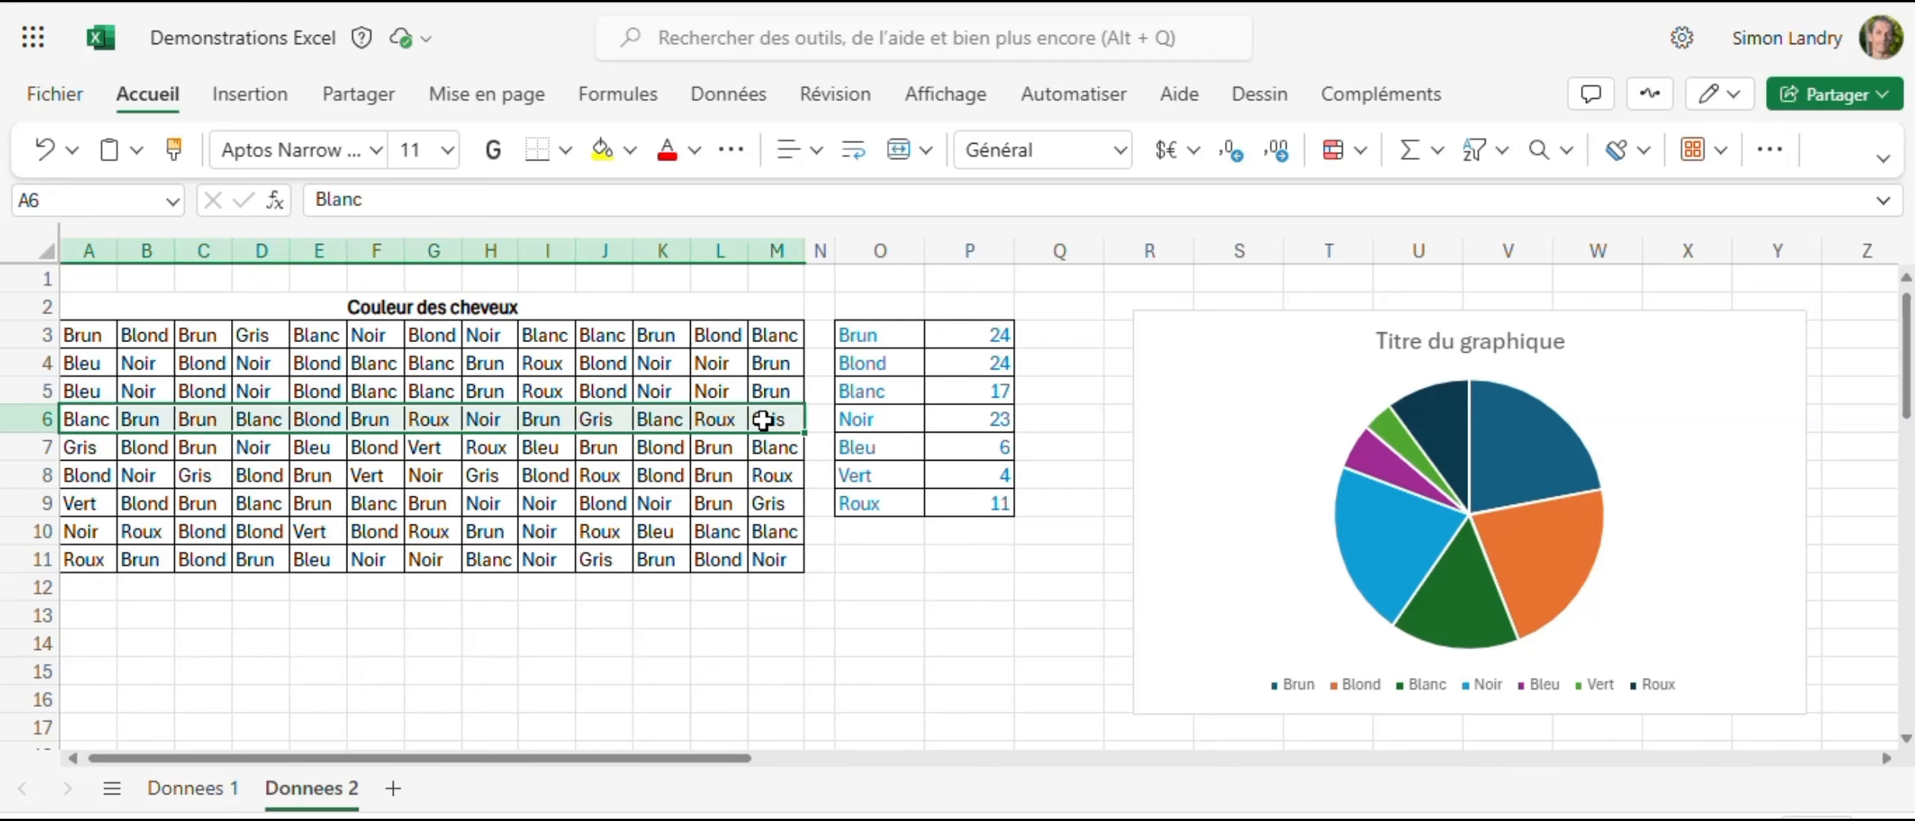
right_click(763, 420)
mouse_move(1103, 346)
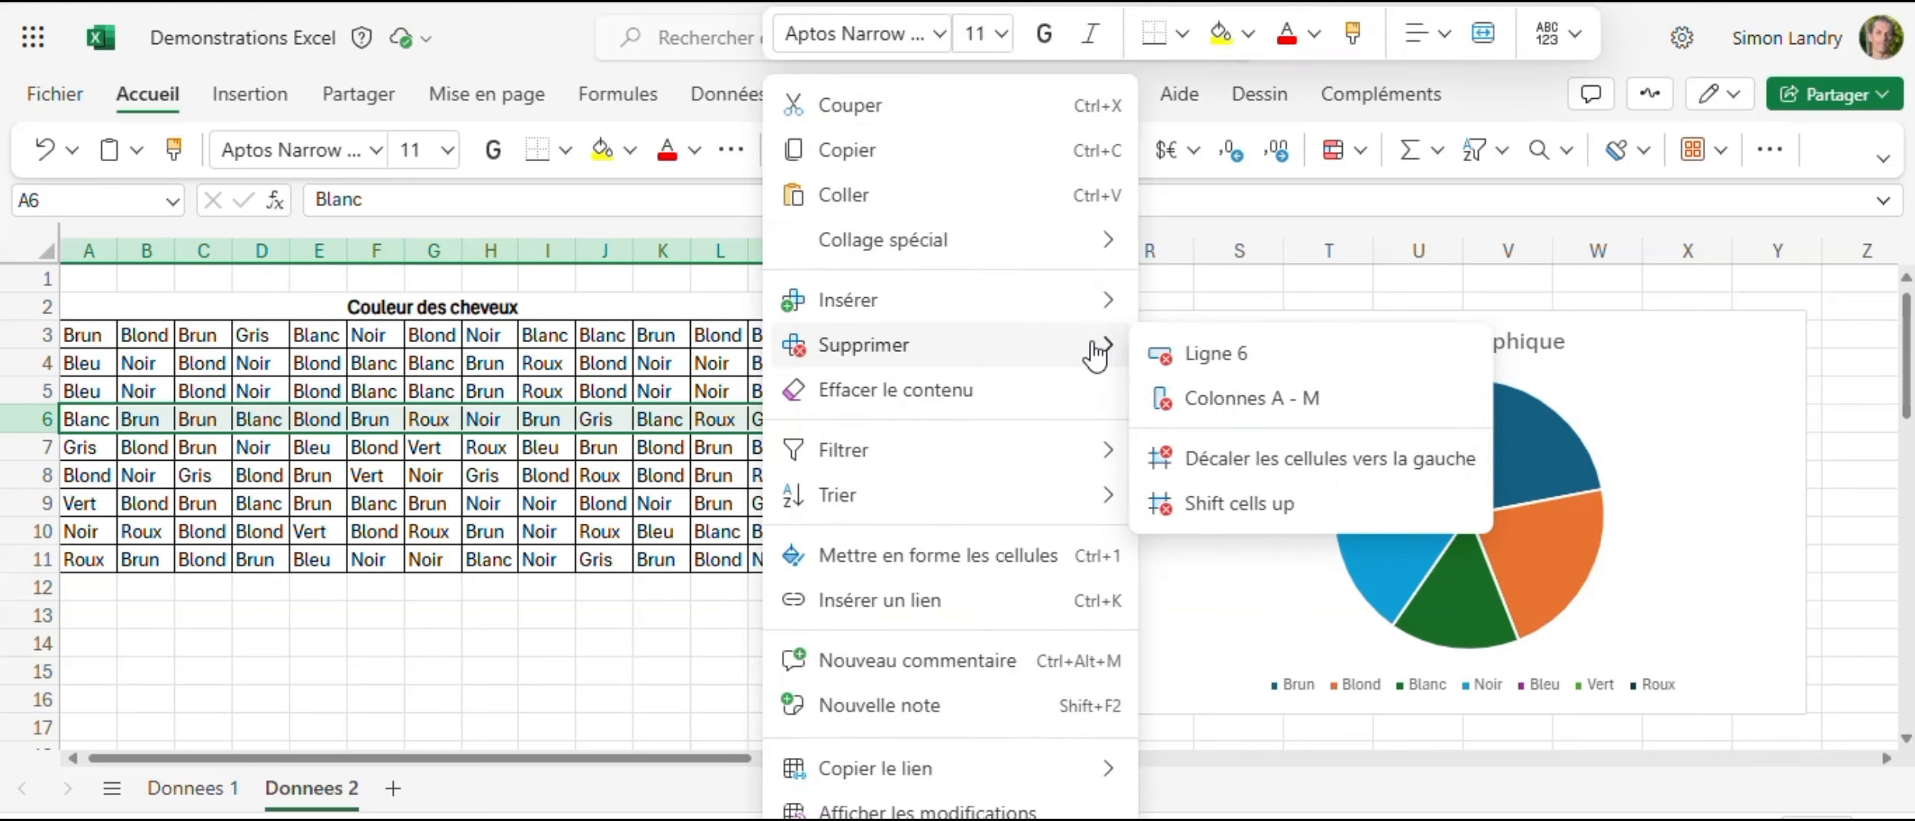
left_click(1210, 501)
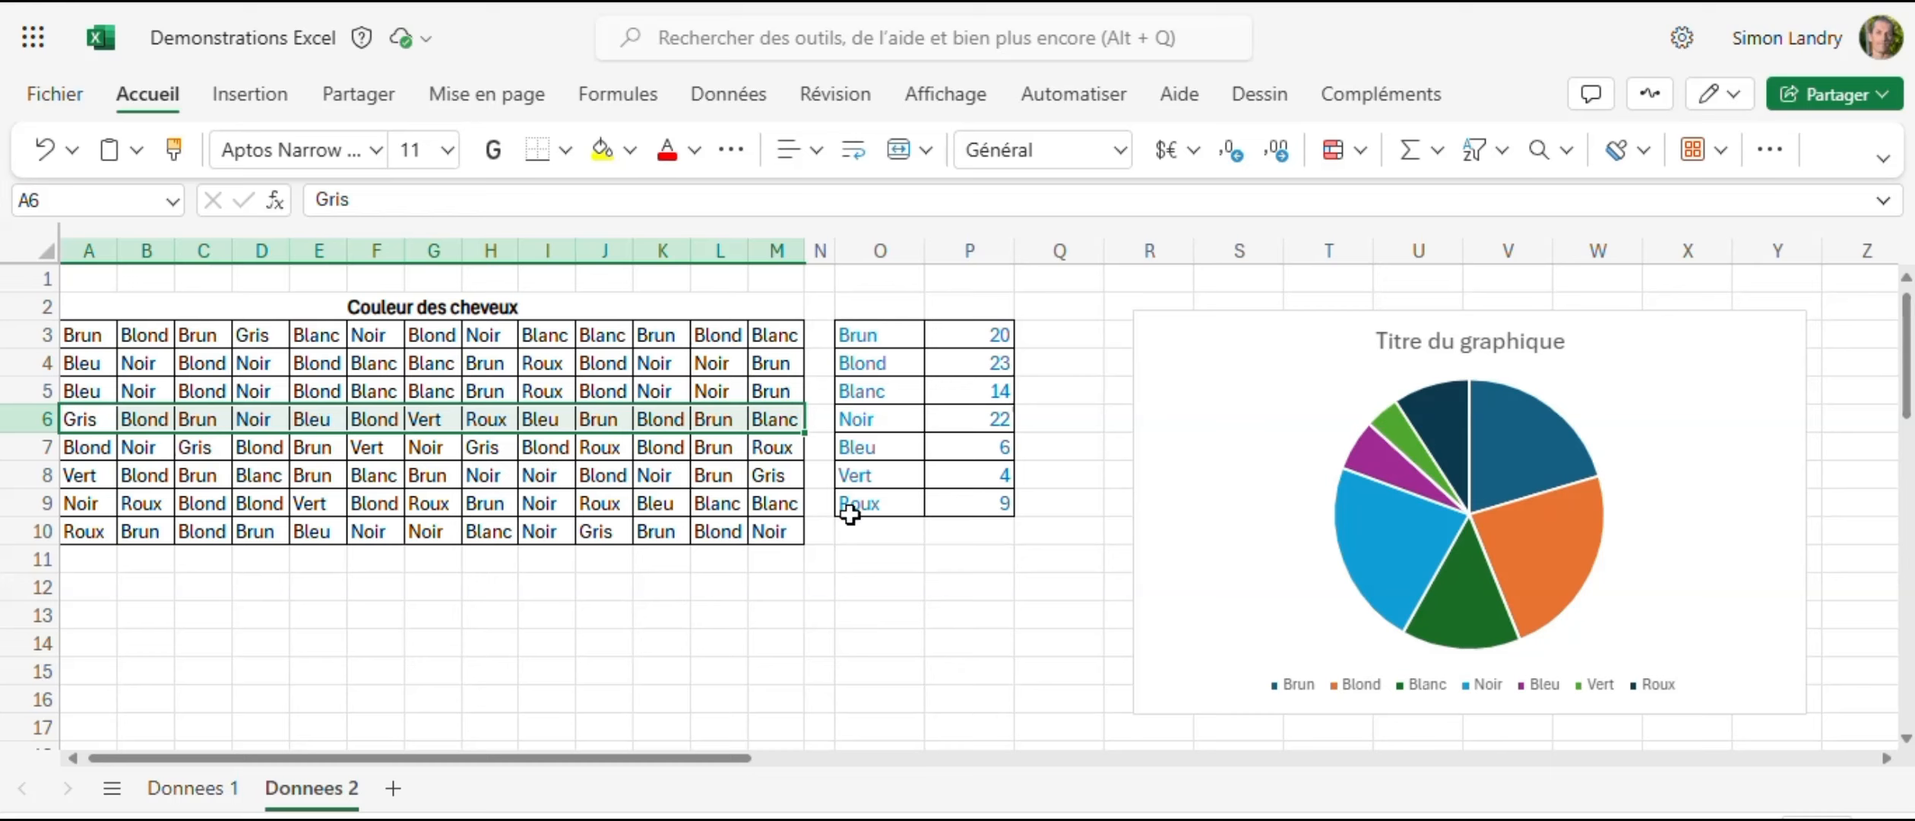
- Replace the hair colour in cell M8 with "Vert"
left_click(770, 476)
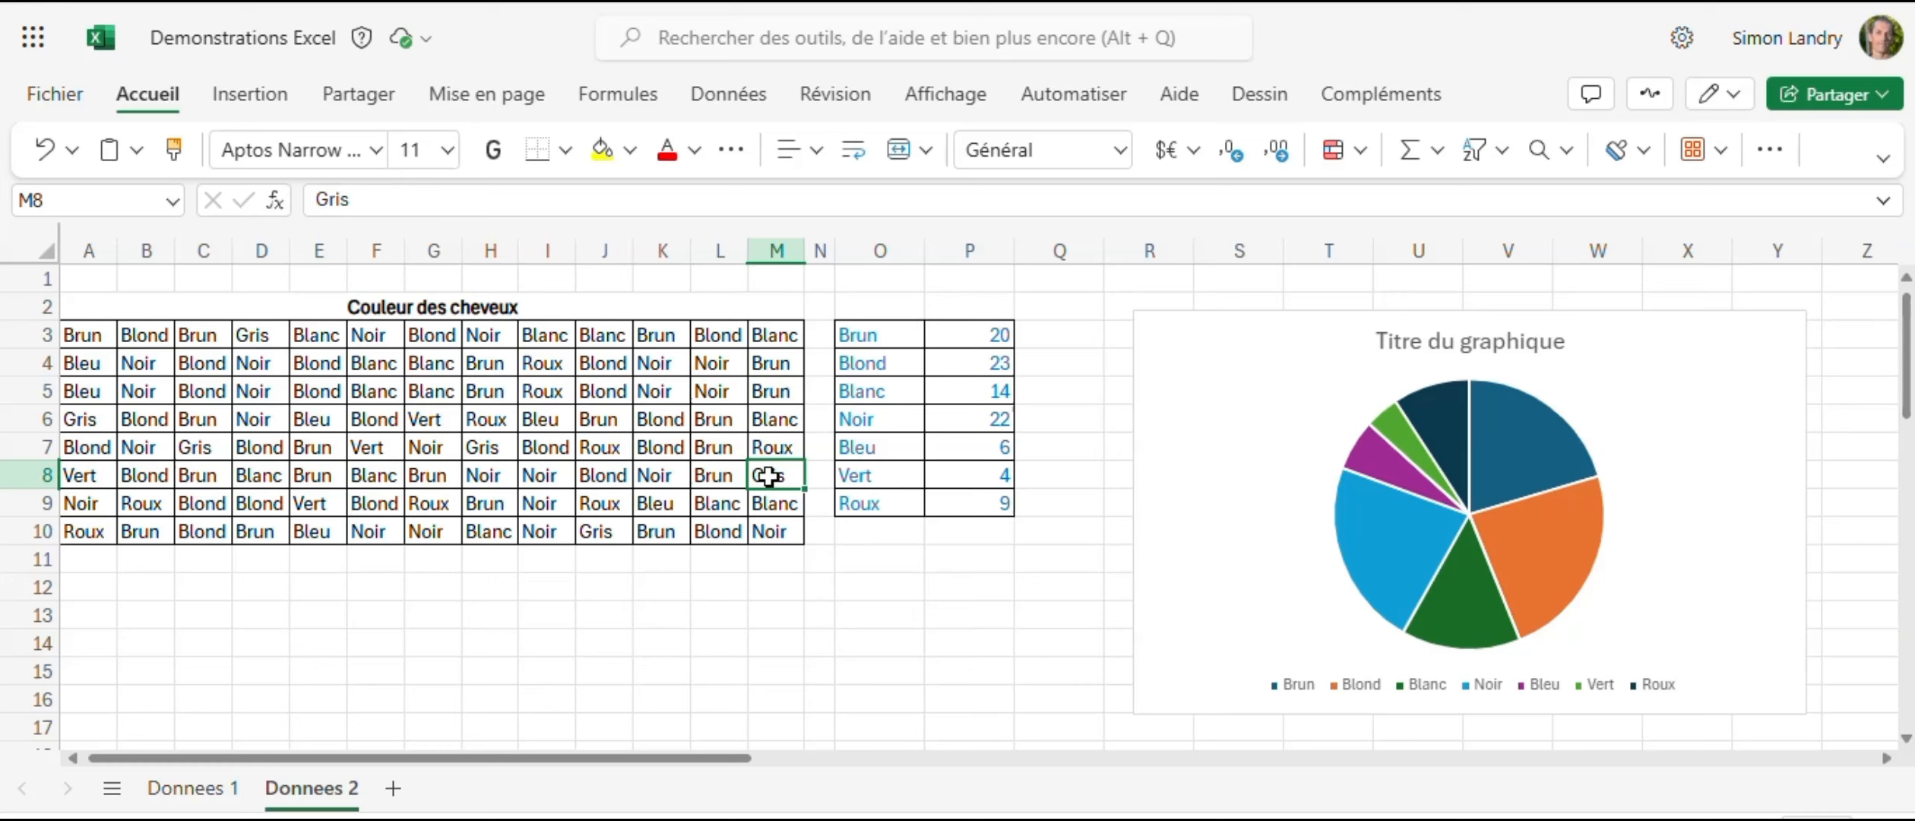
type("Vert")
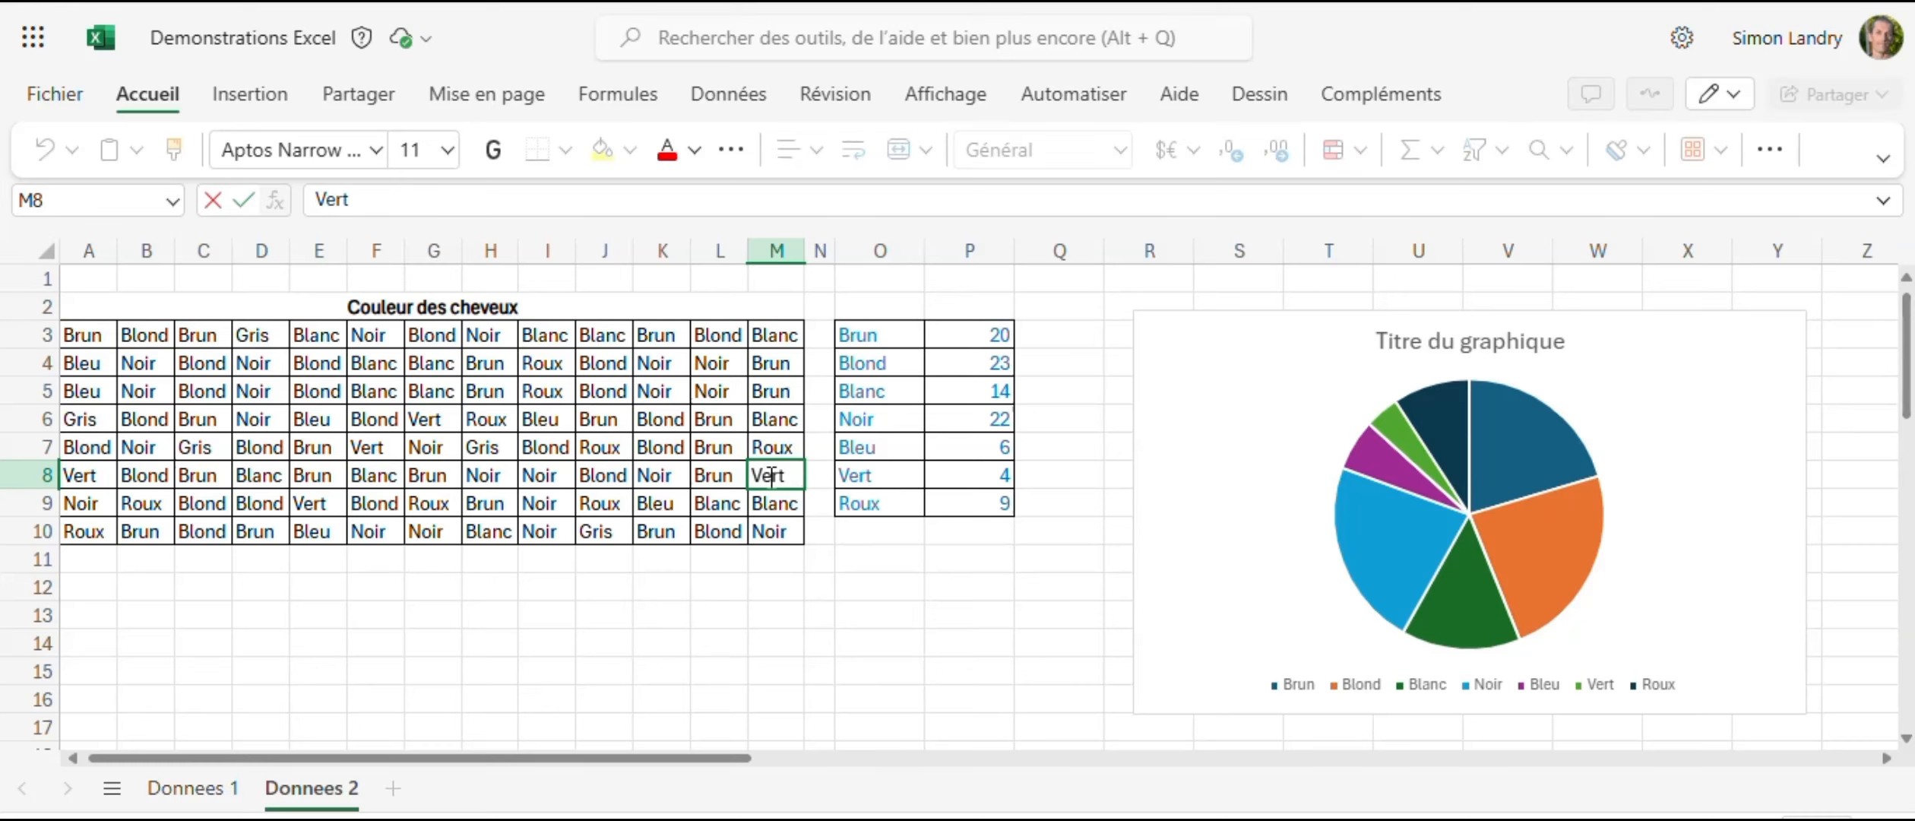
key("Return")
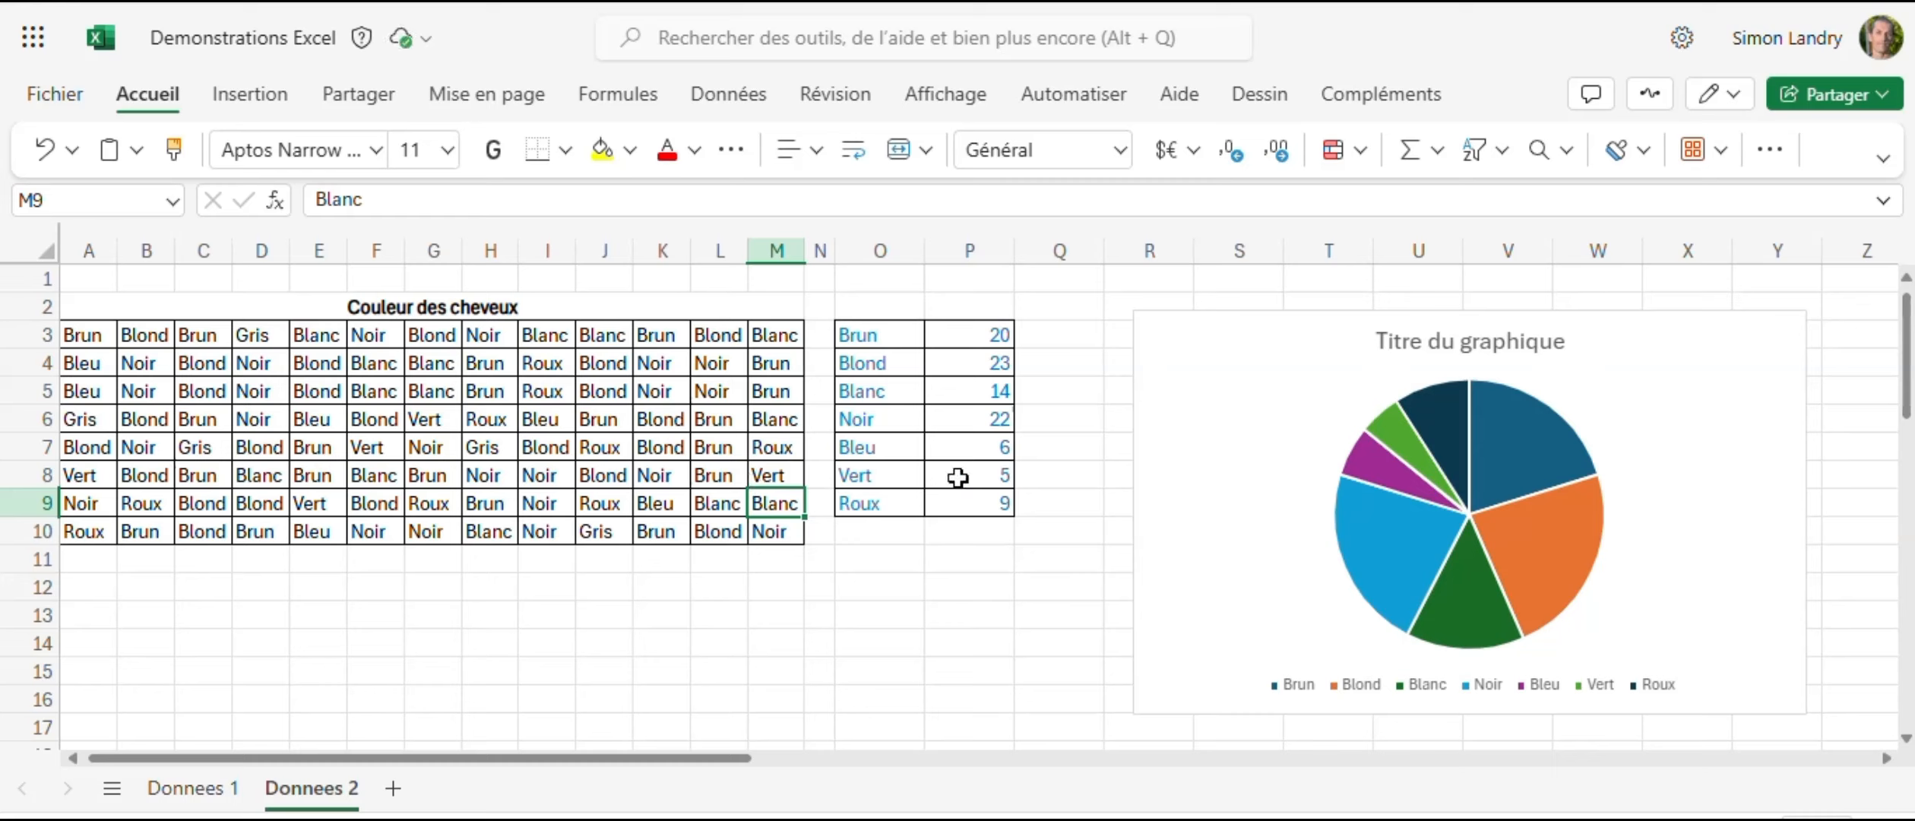